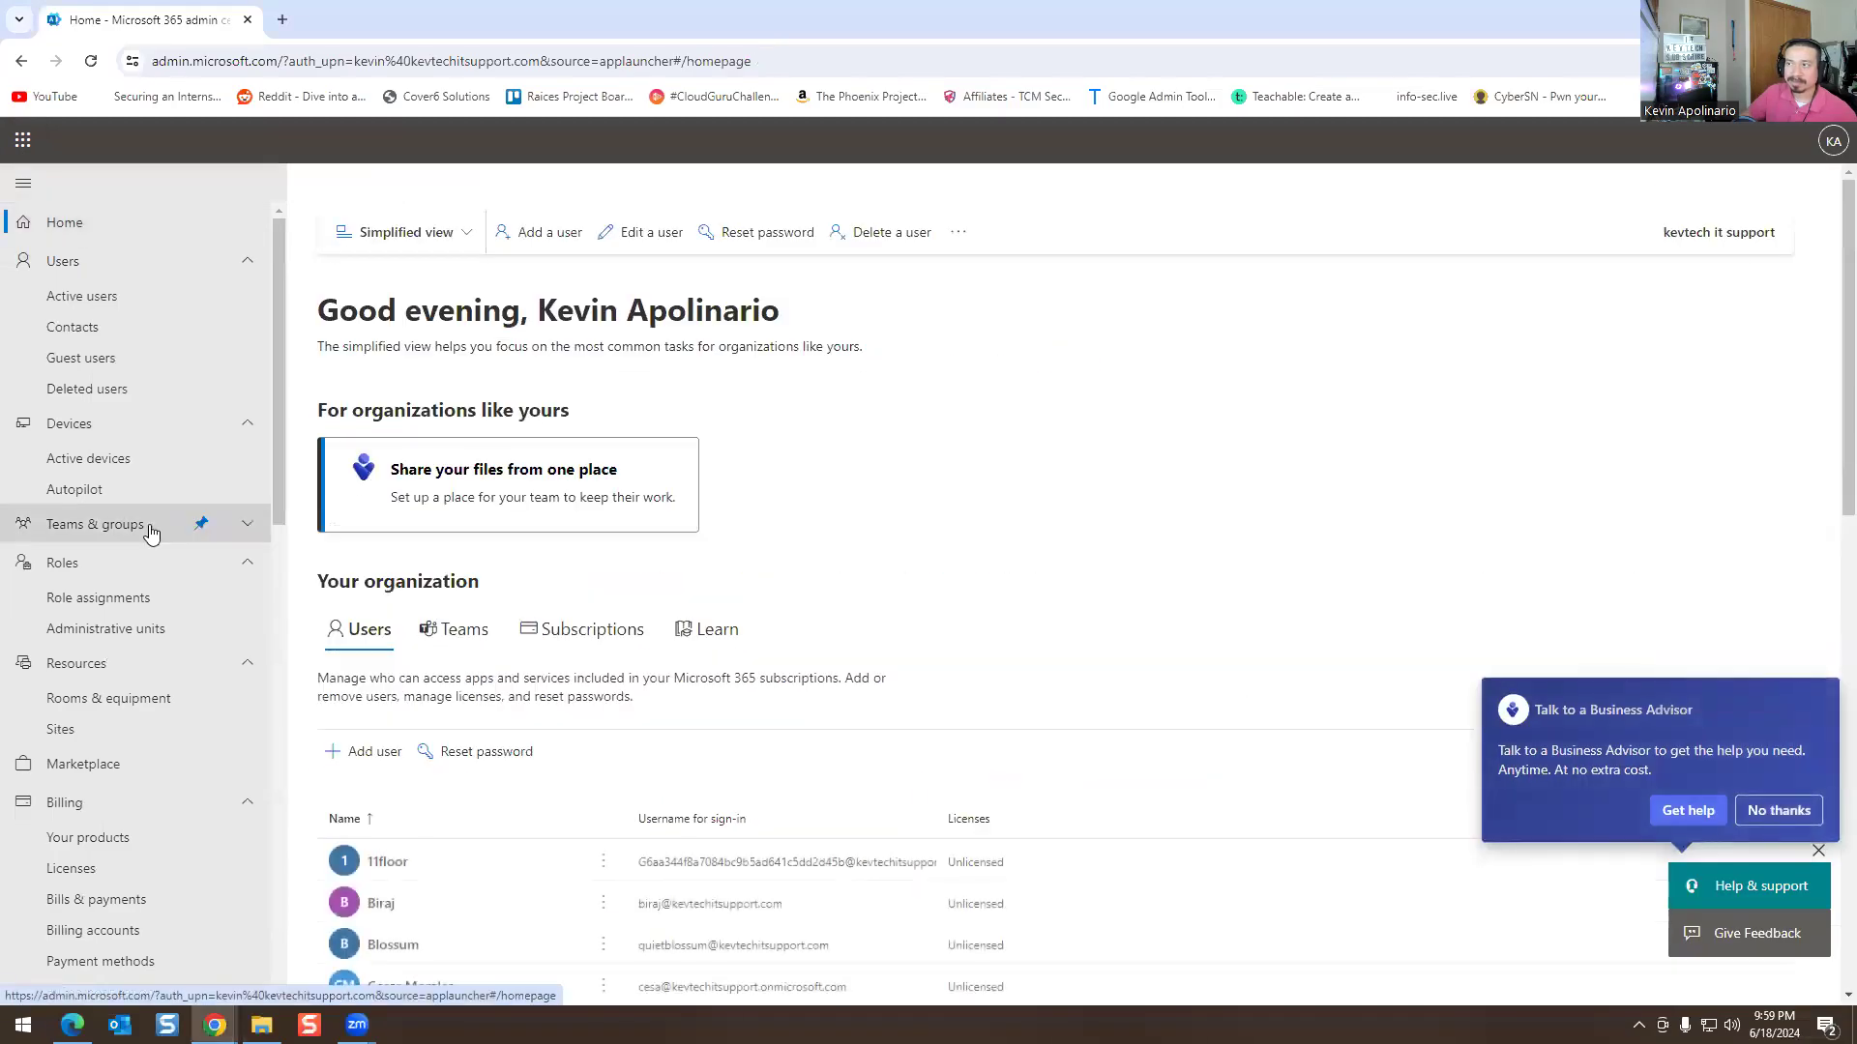
Pin the Health section to the left navigation
scroll(194, 619, "down", 2)
scroll(145, 664, "up", 1)
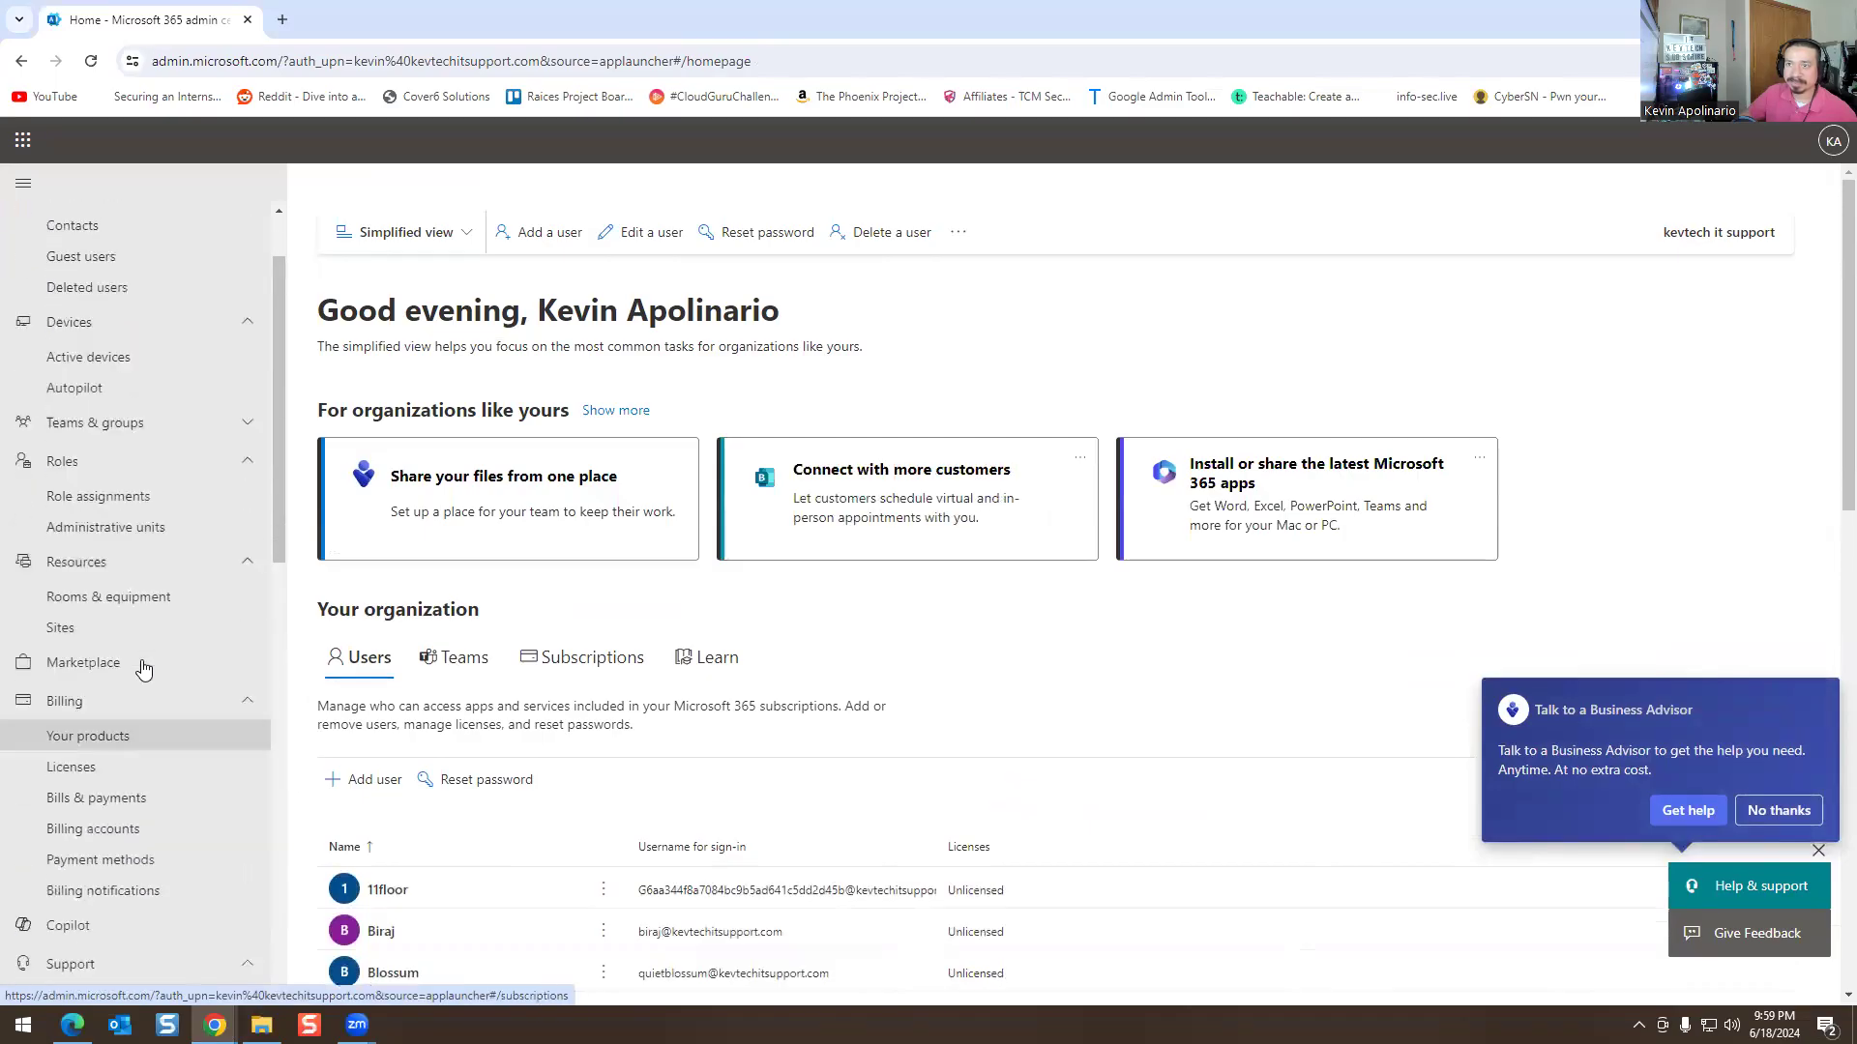
scroll(158, 563, "down", 3)
scroll(152, 559, "down", 8)
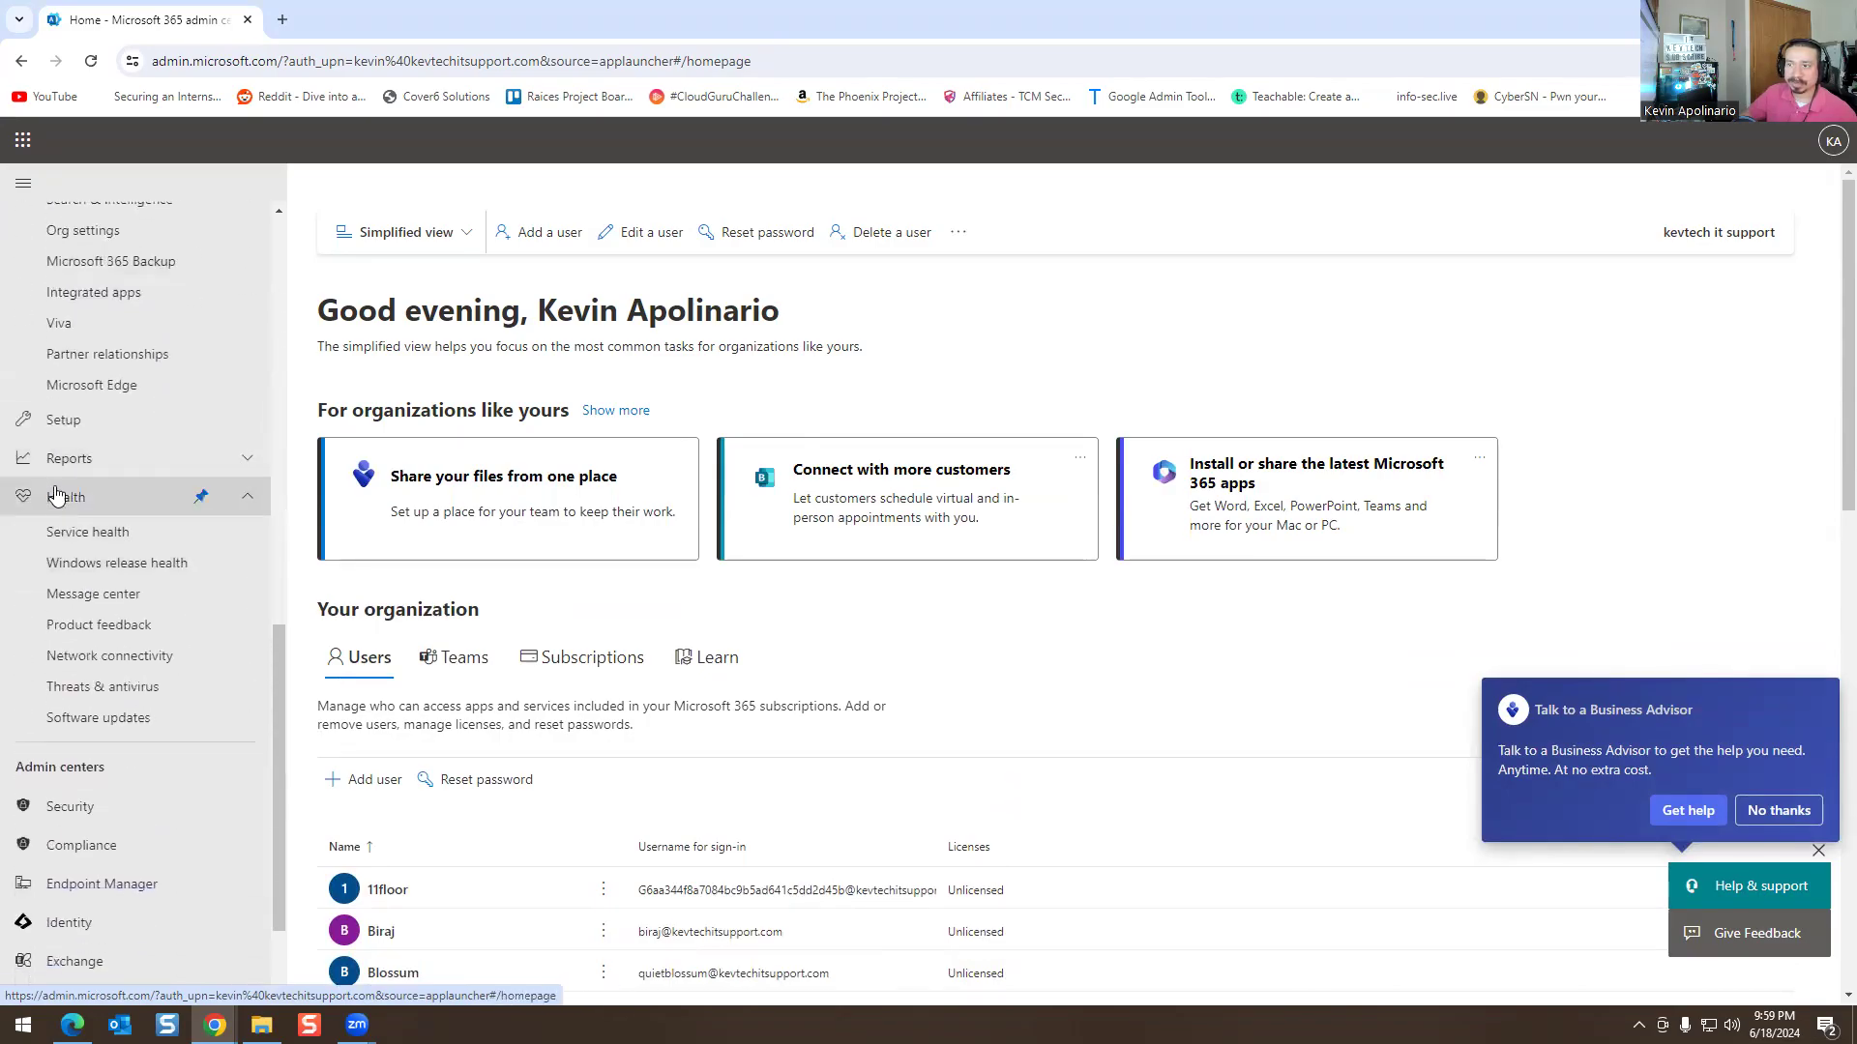
left_click(68, 496)
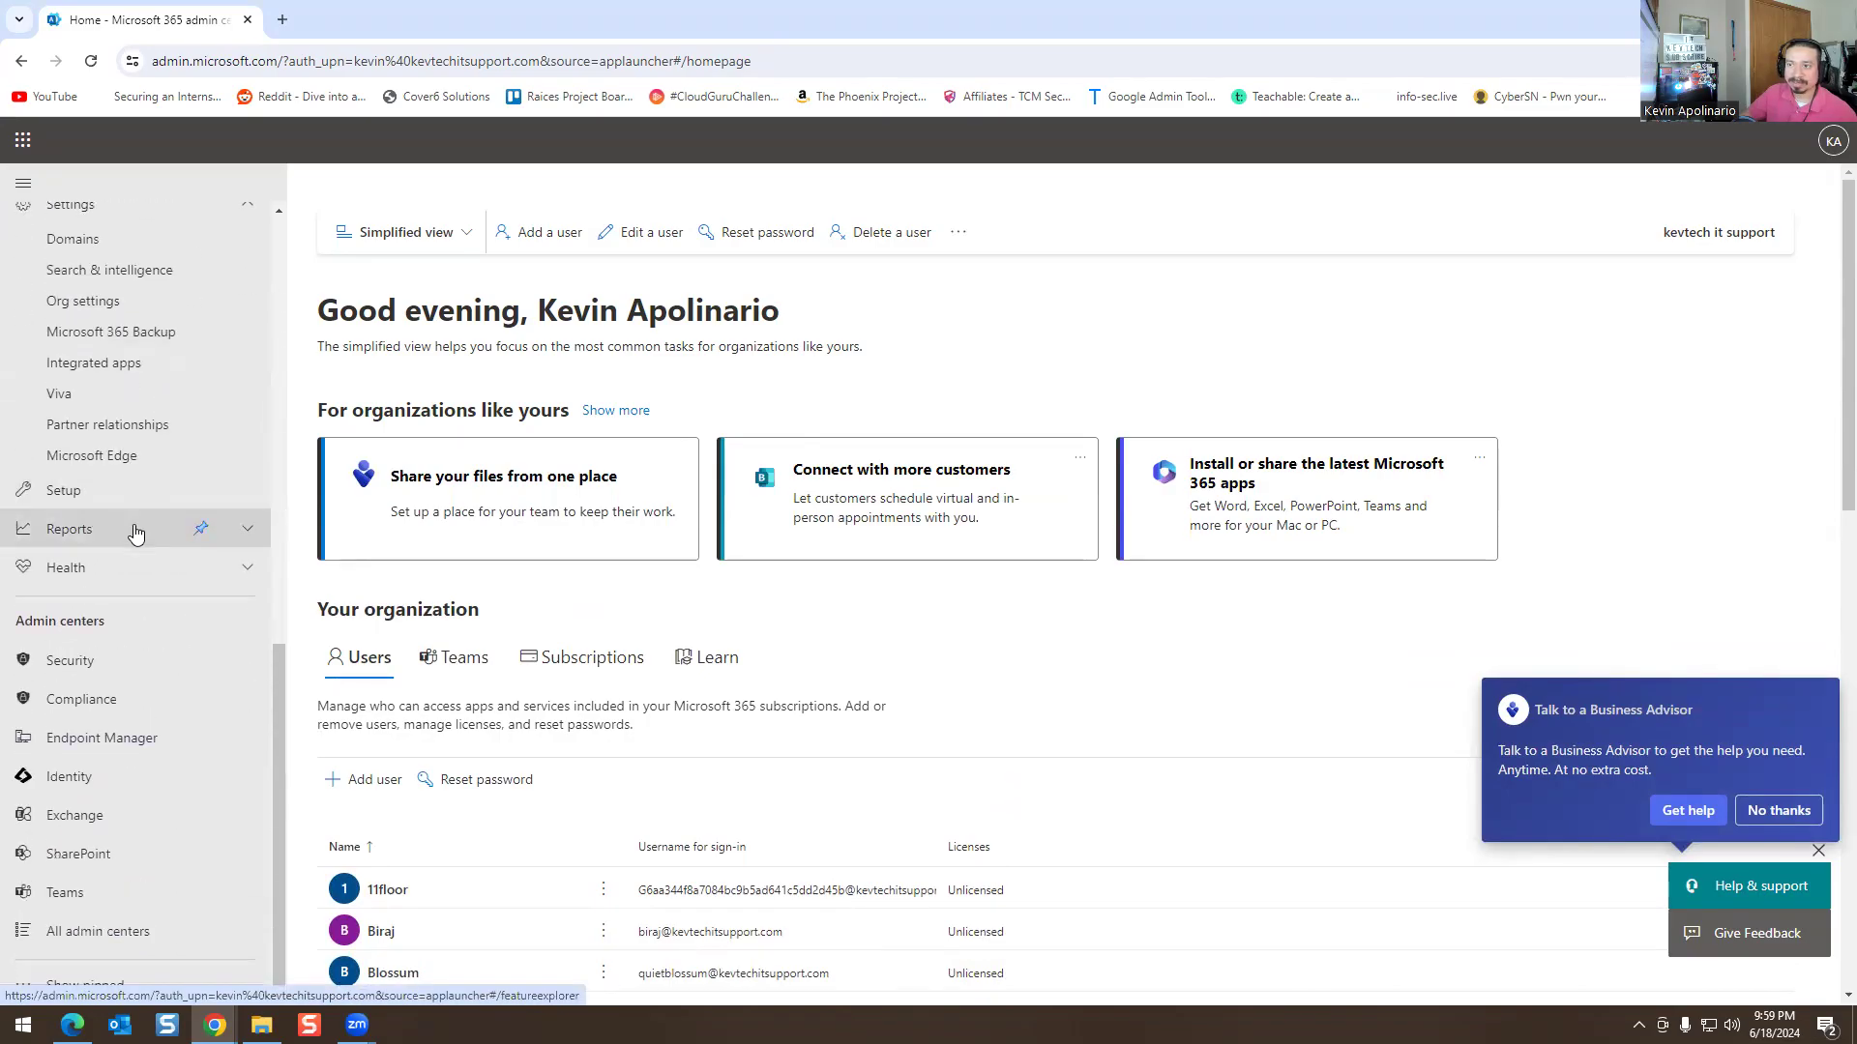
left_click(201, 569)
scroll(170, 381, "up", 10)
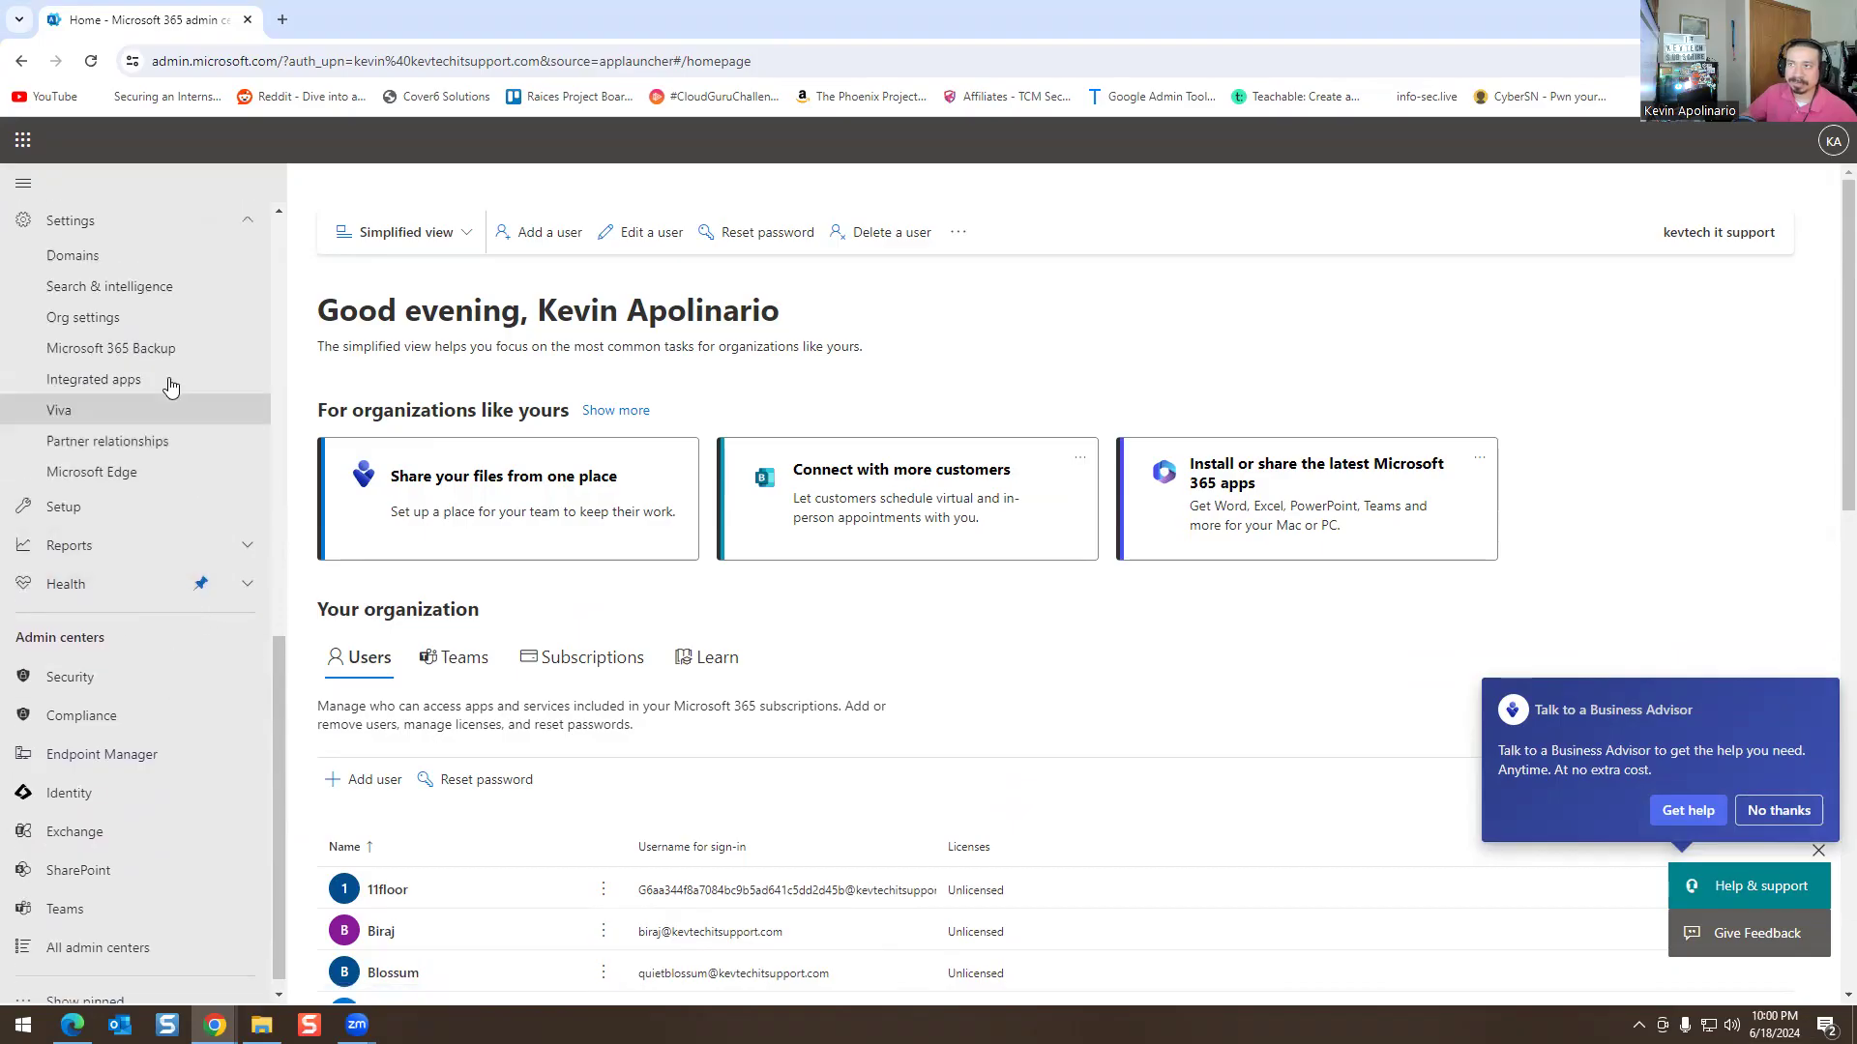
Return to the admin center home page and collapse, then re-expand, the navigation pane
left_click(104, 228)
left_click(27, 193)
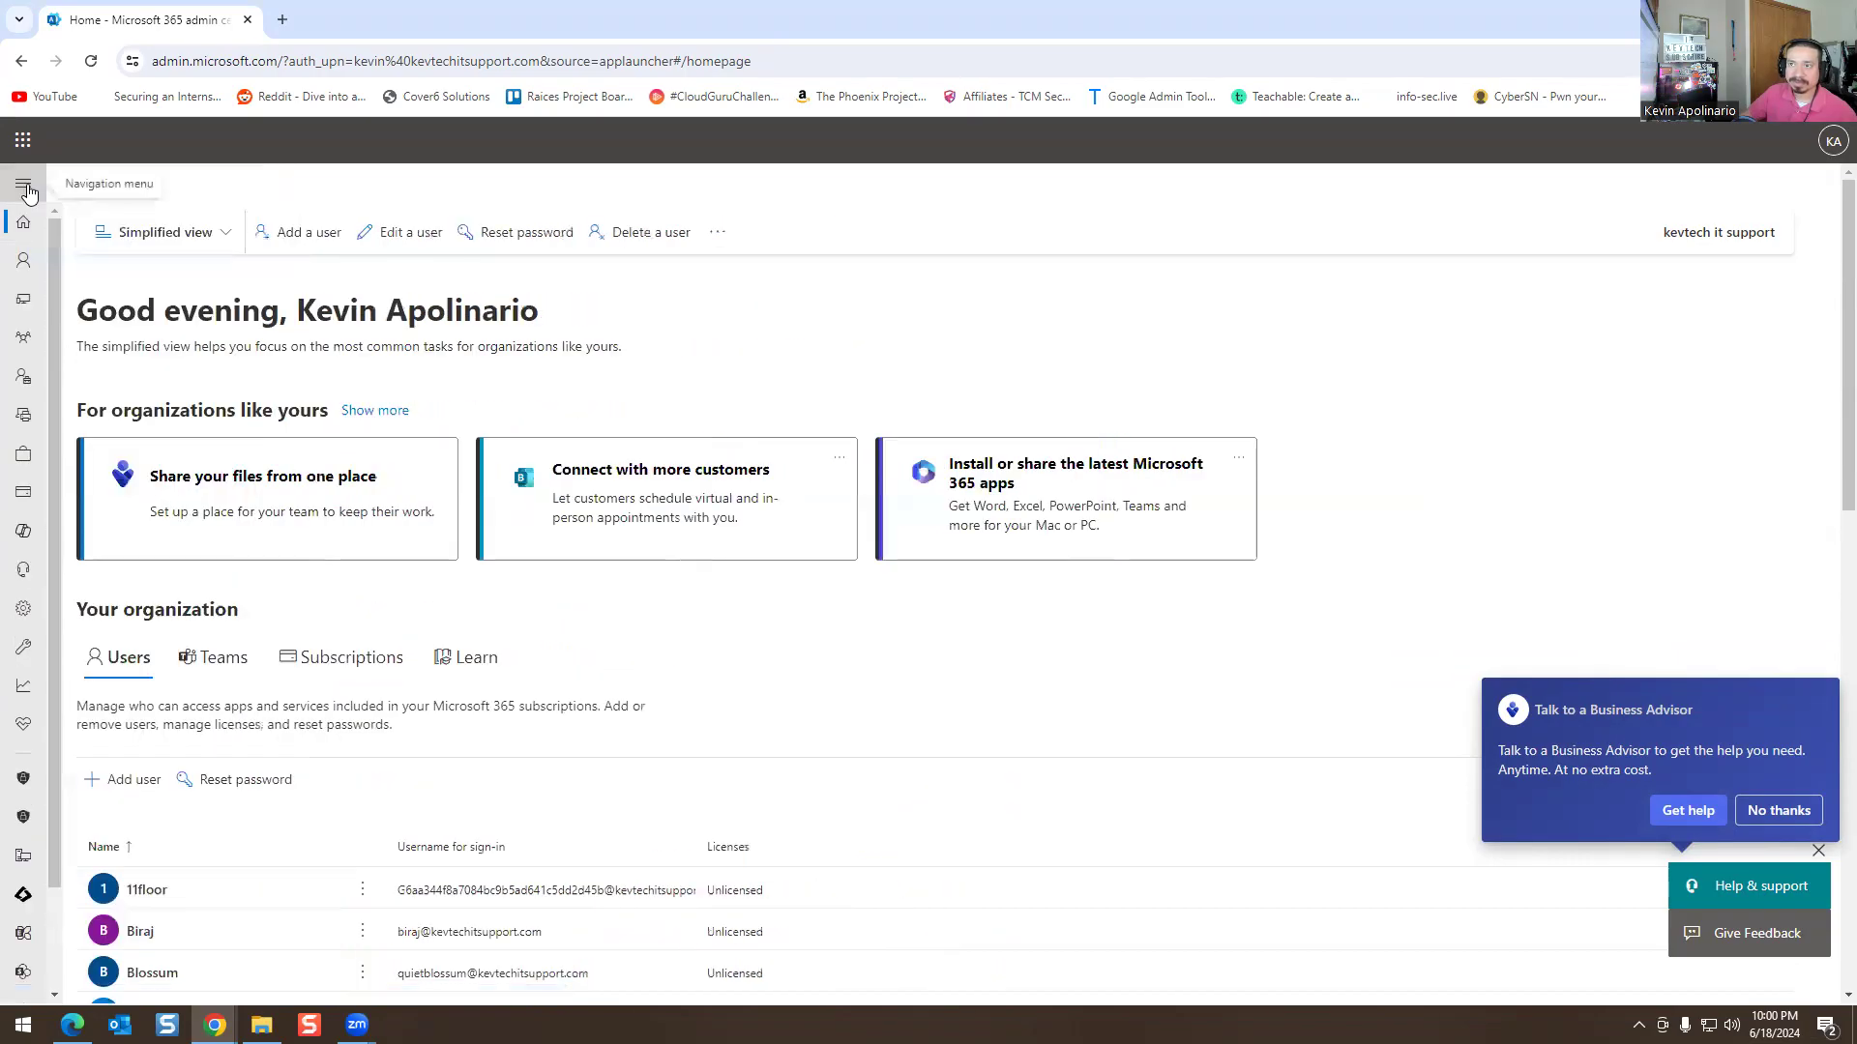
left_click(27, 192)
scroll(107, 619, "down", 7)
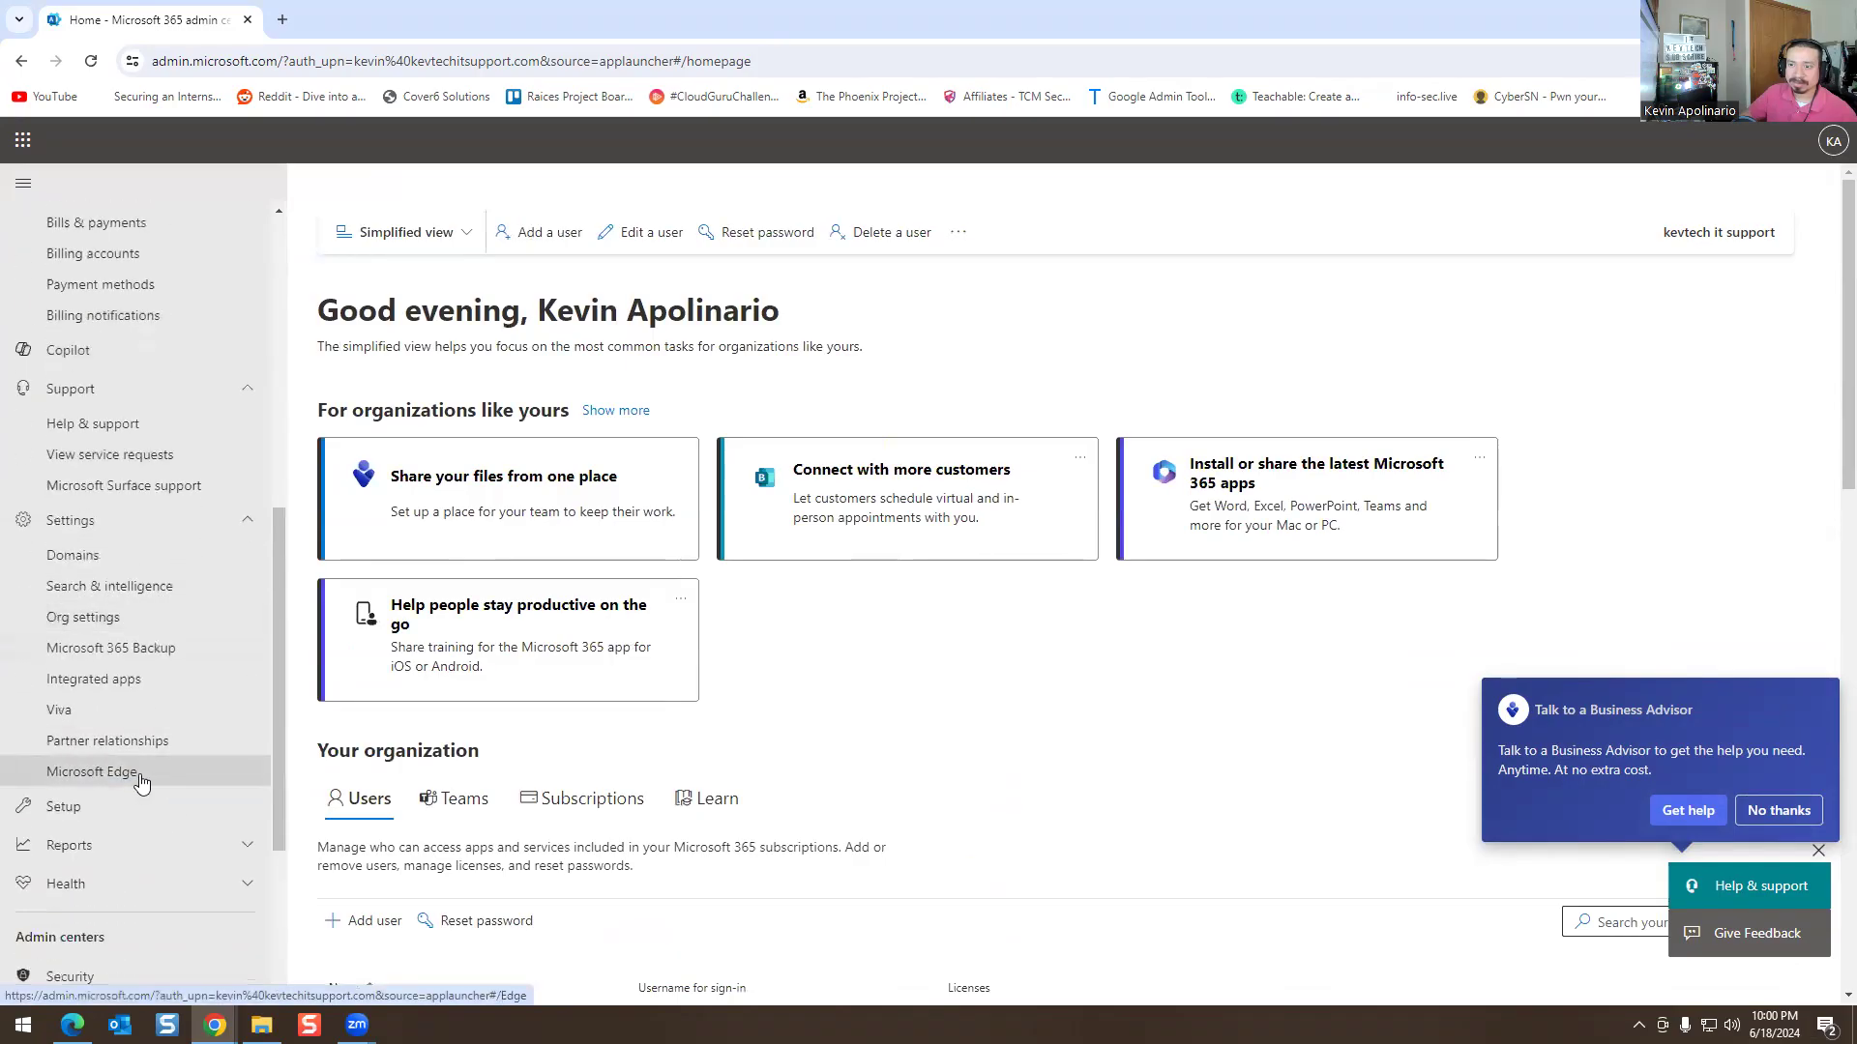
scroll(145, 772, "down", 2)
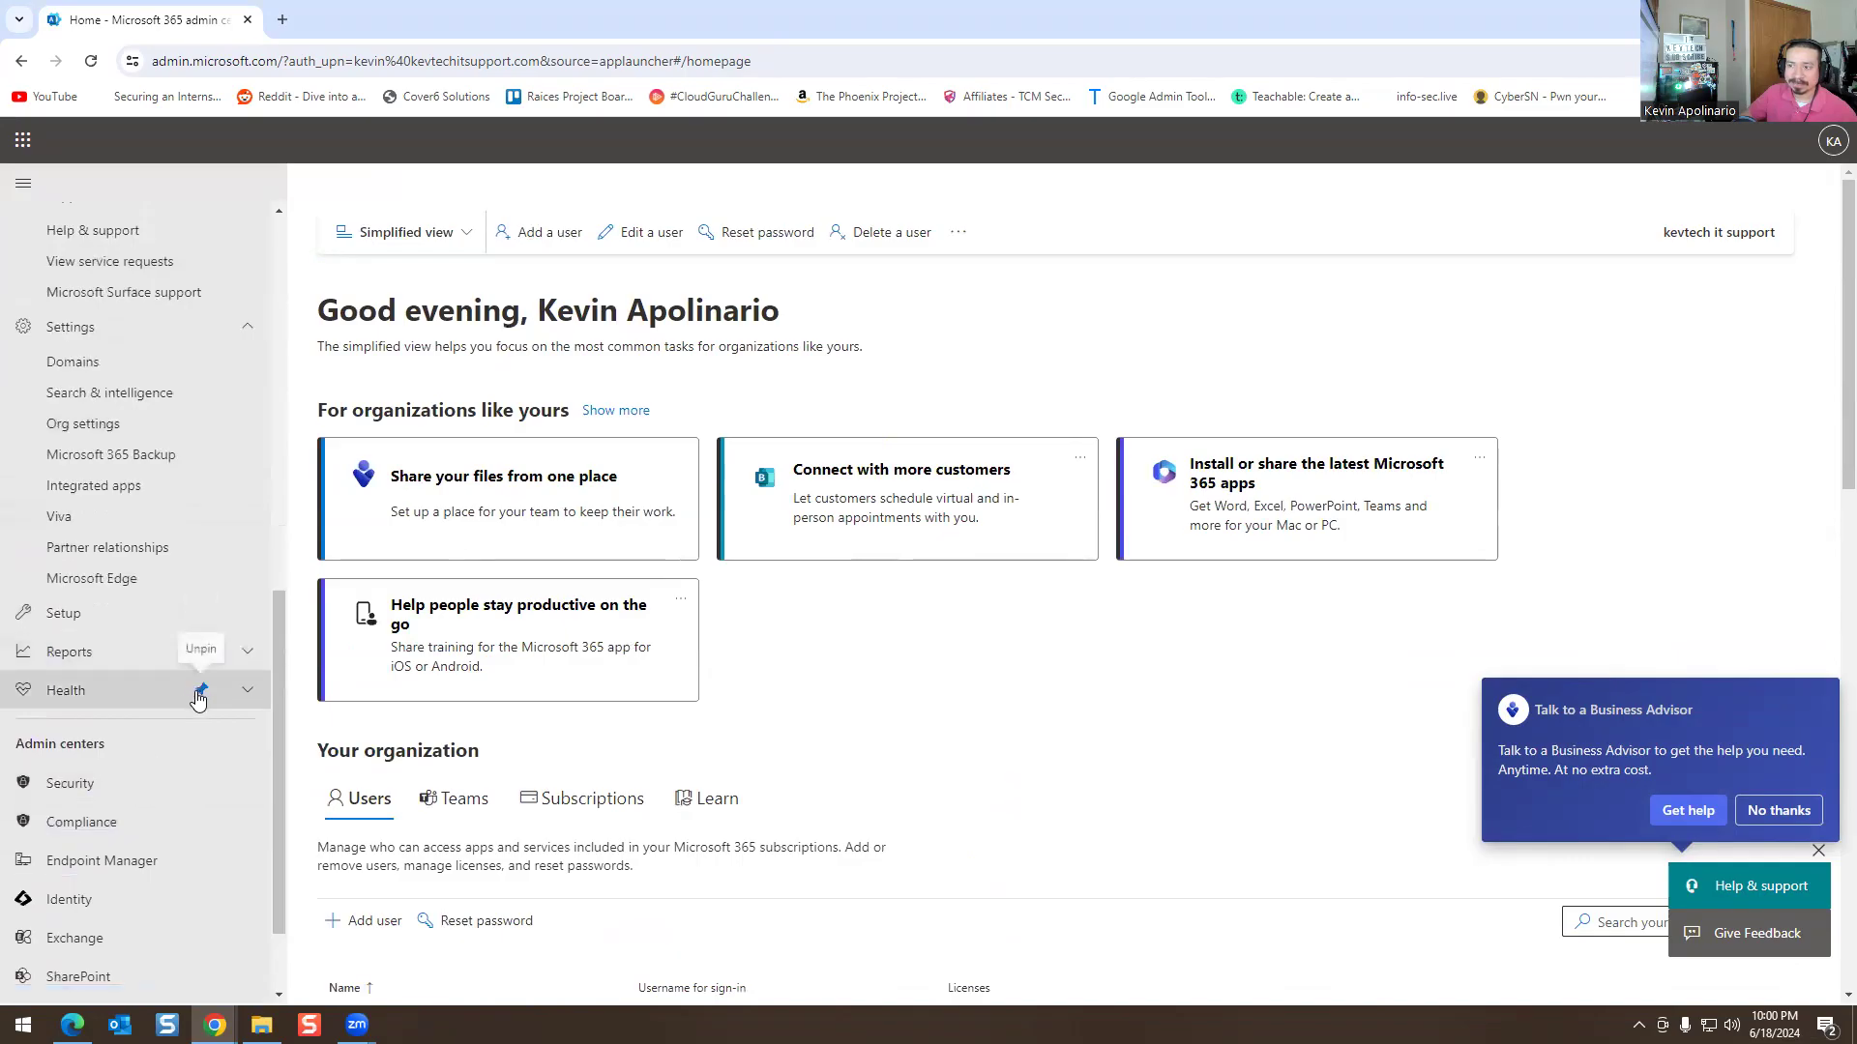
Expand Health and Reports, view the Adoption Score report, then go to Service health
left_click(247, 690)
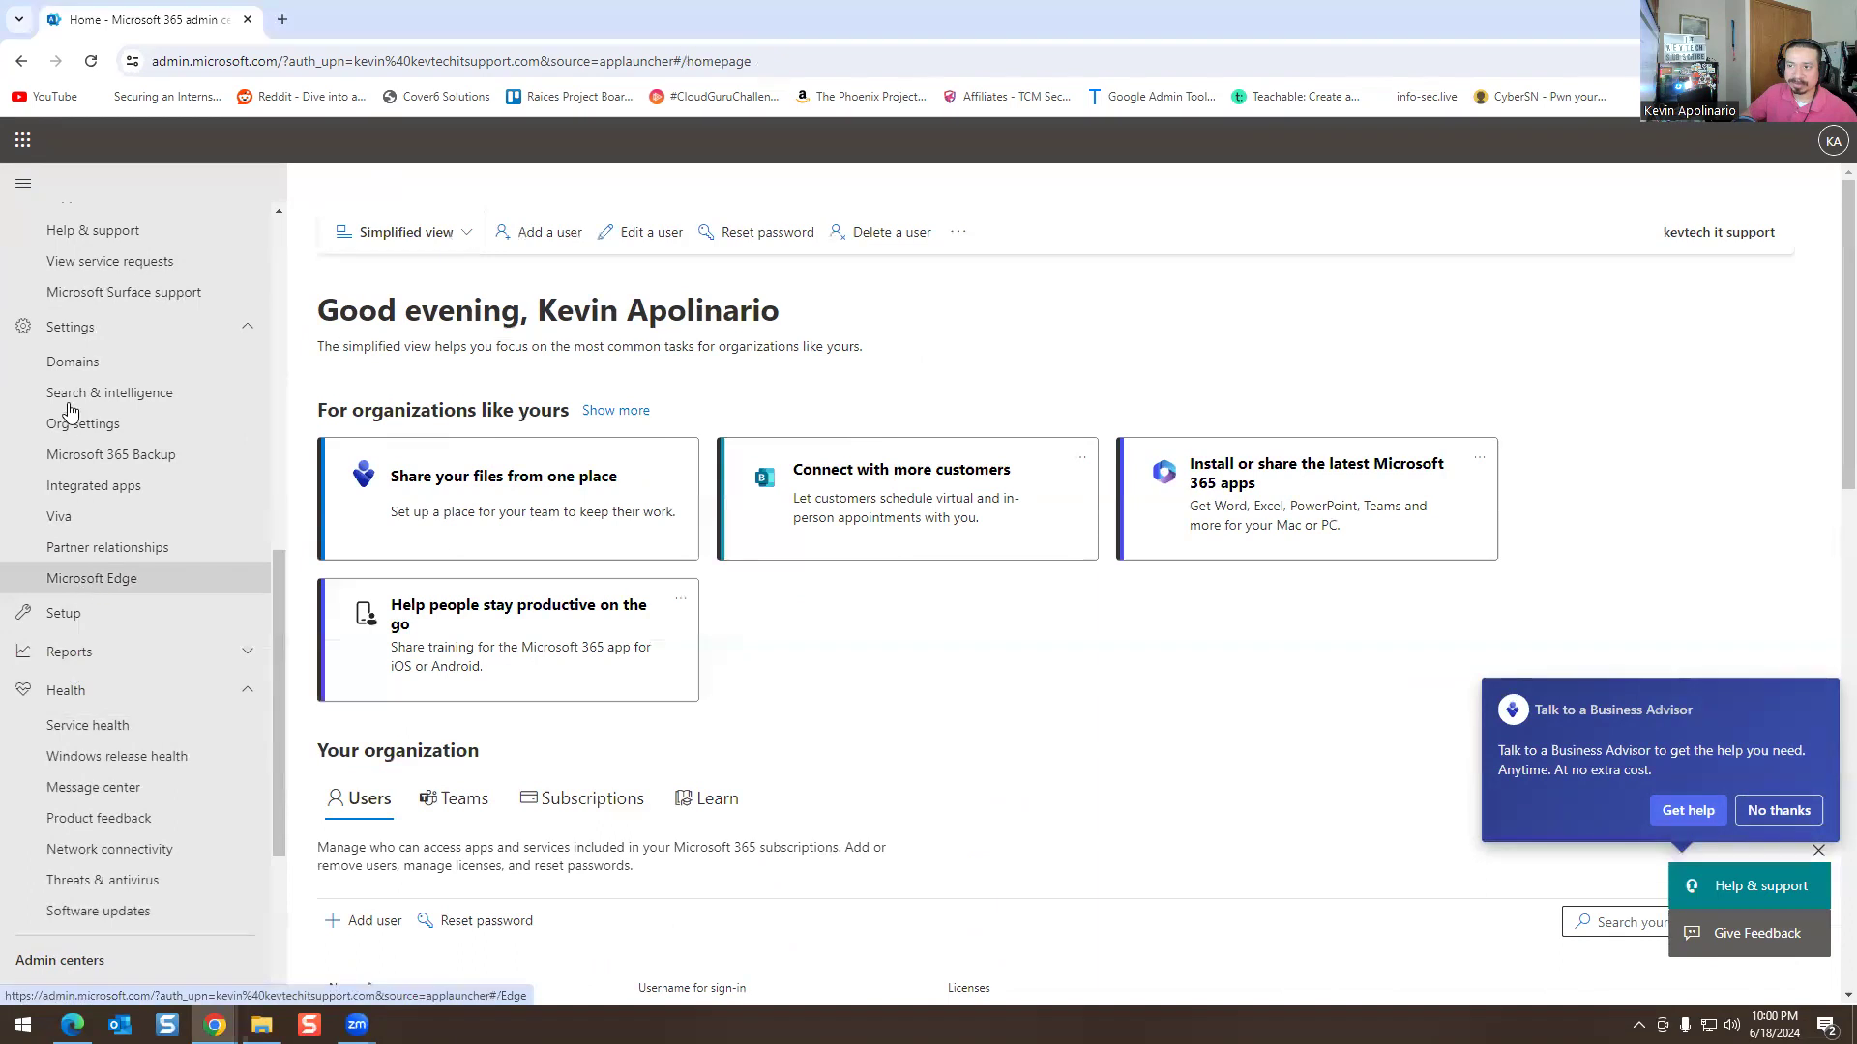
left_click(78, 650)
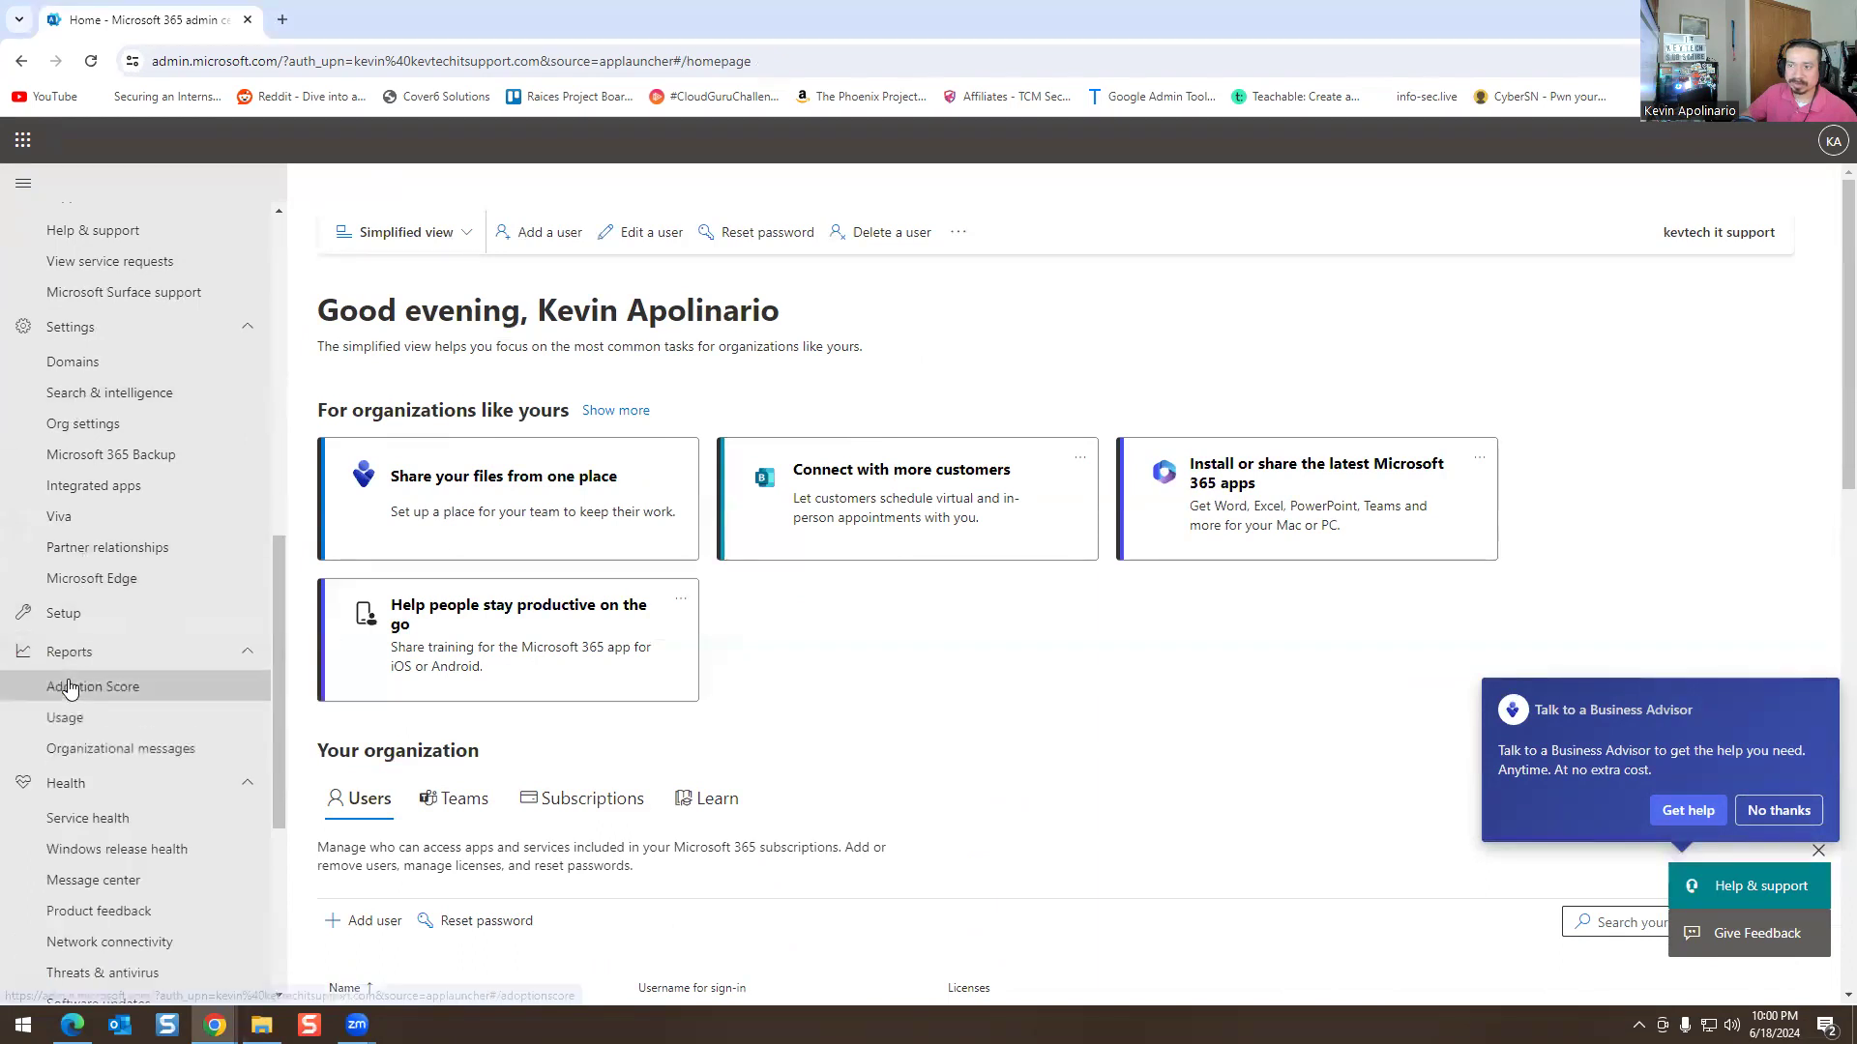
left_click(70, 686)
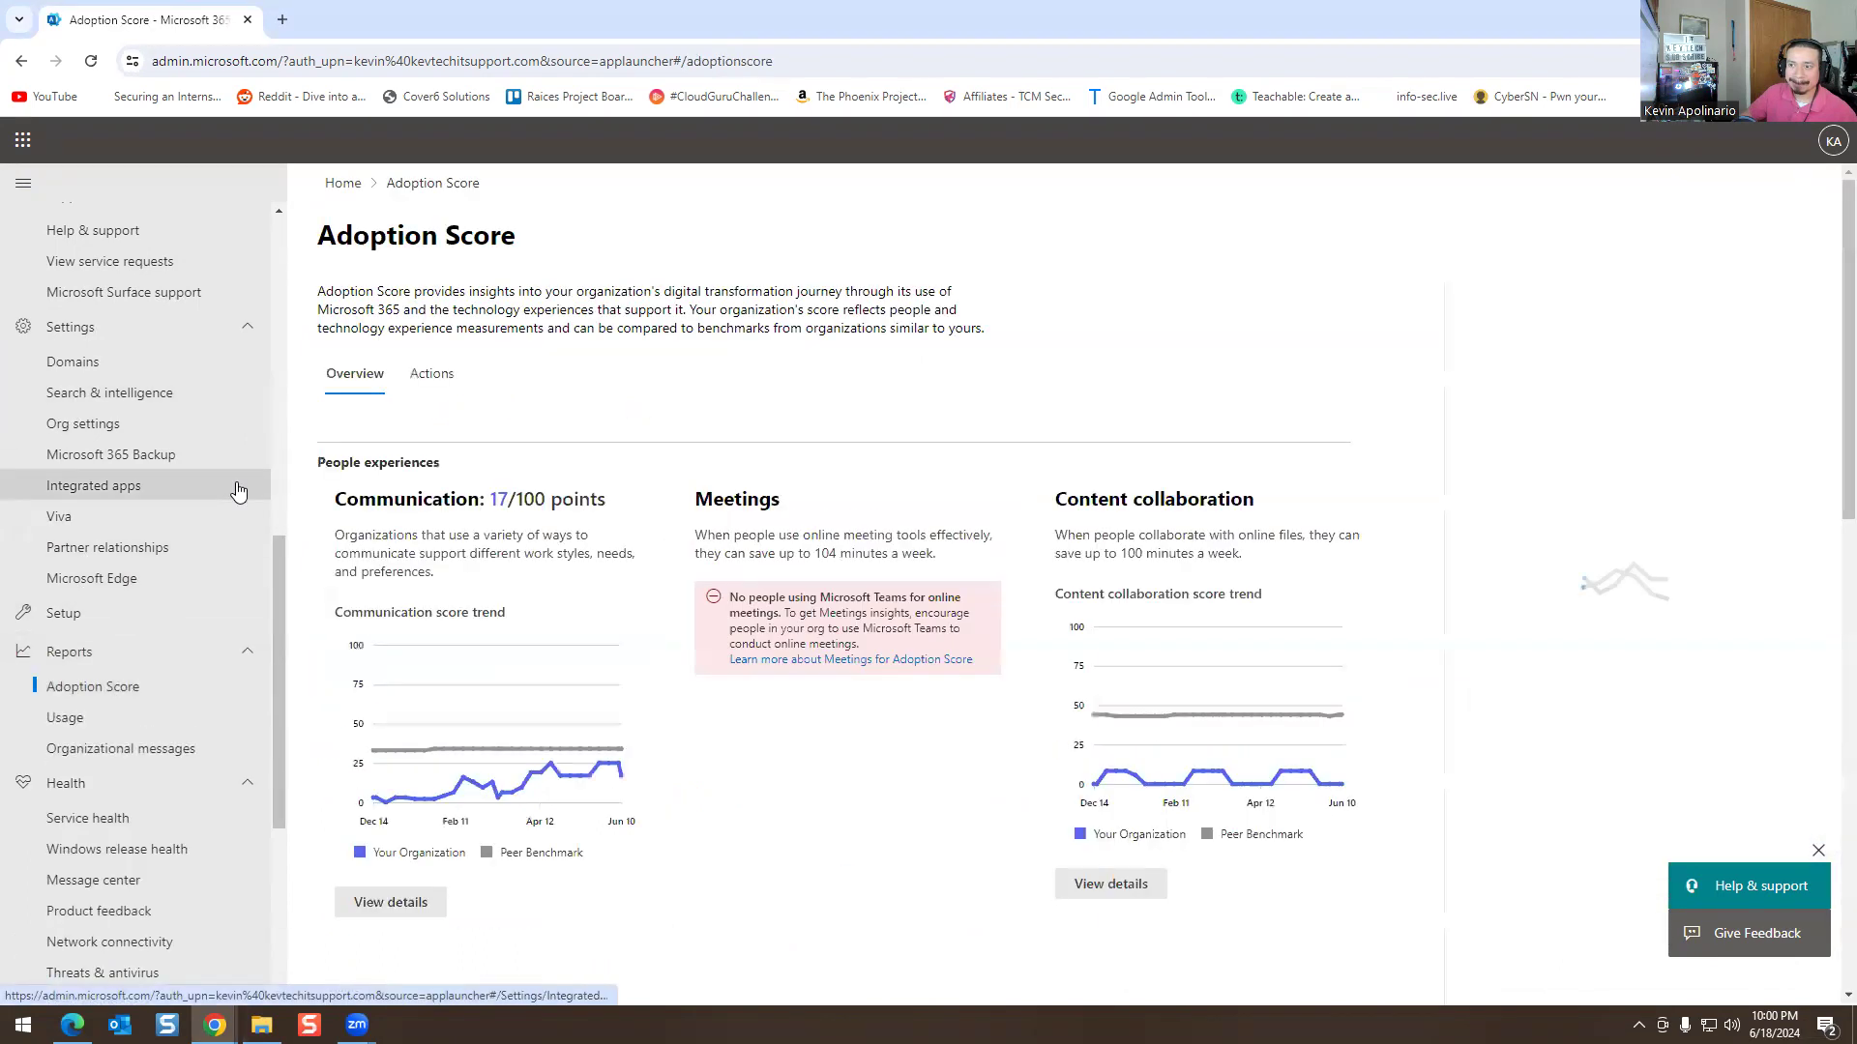
scroll(164, 638, "down", 2)
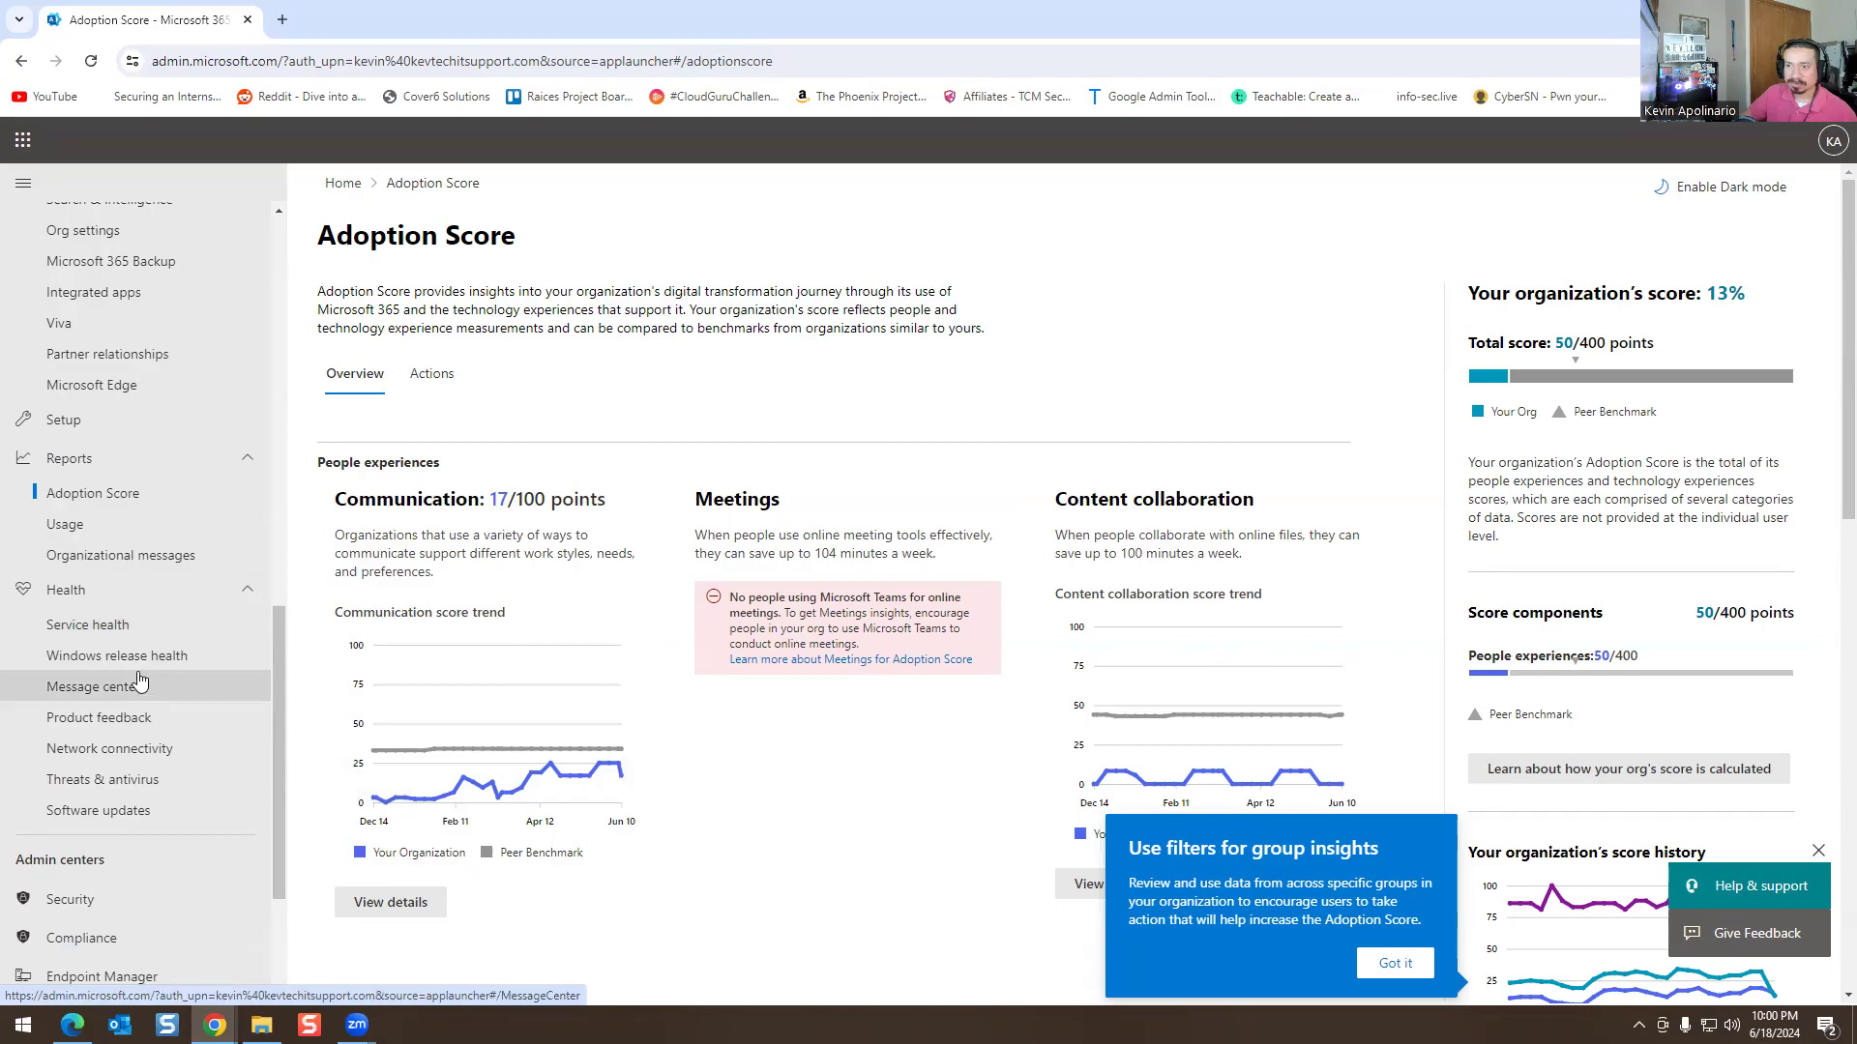
left_click(96, 623)
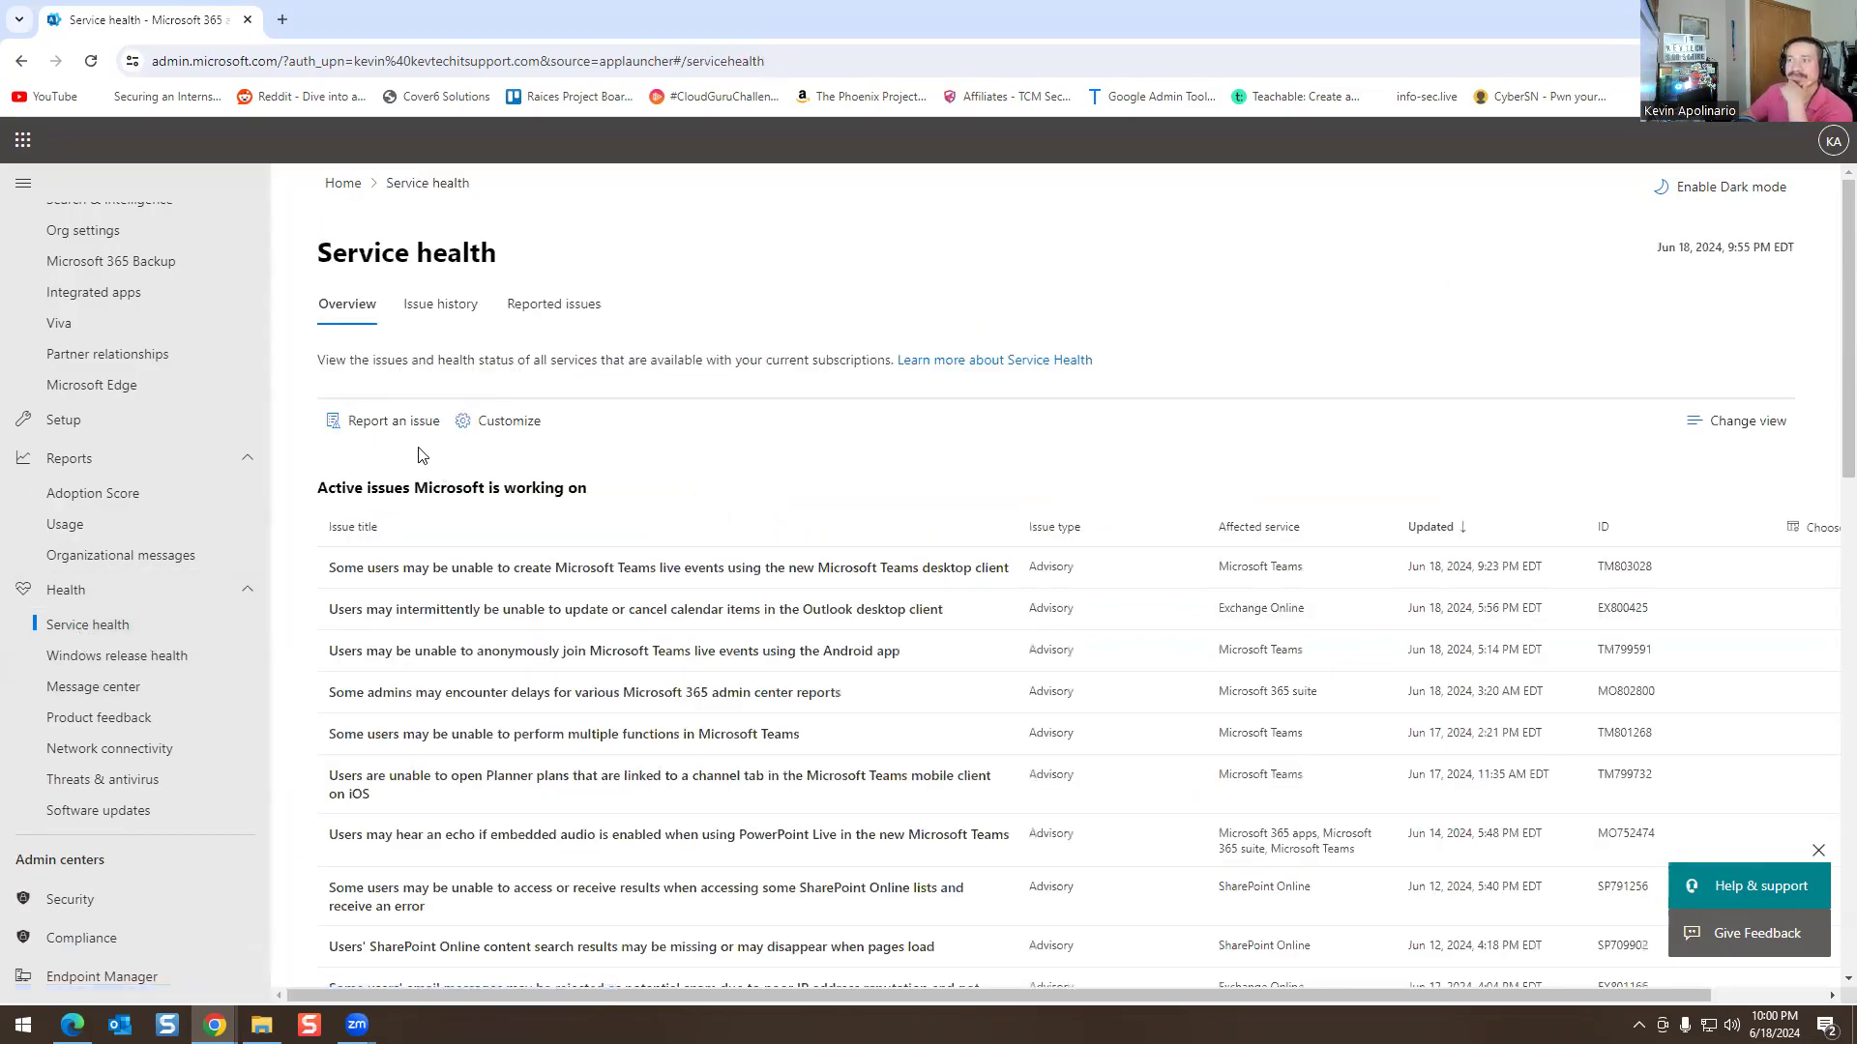
left_click(385, 433)
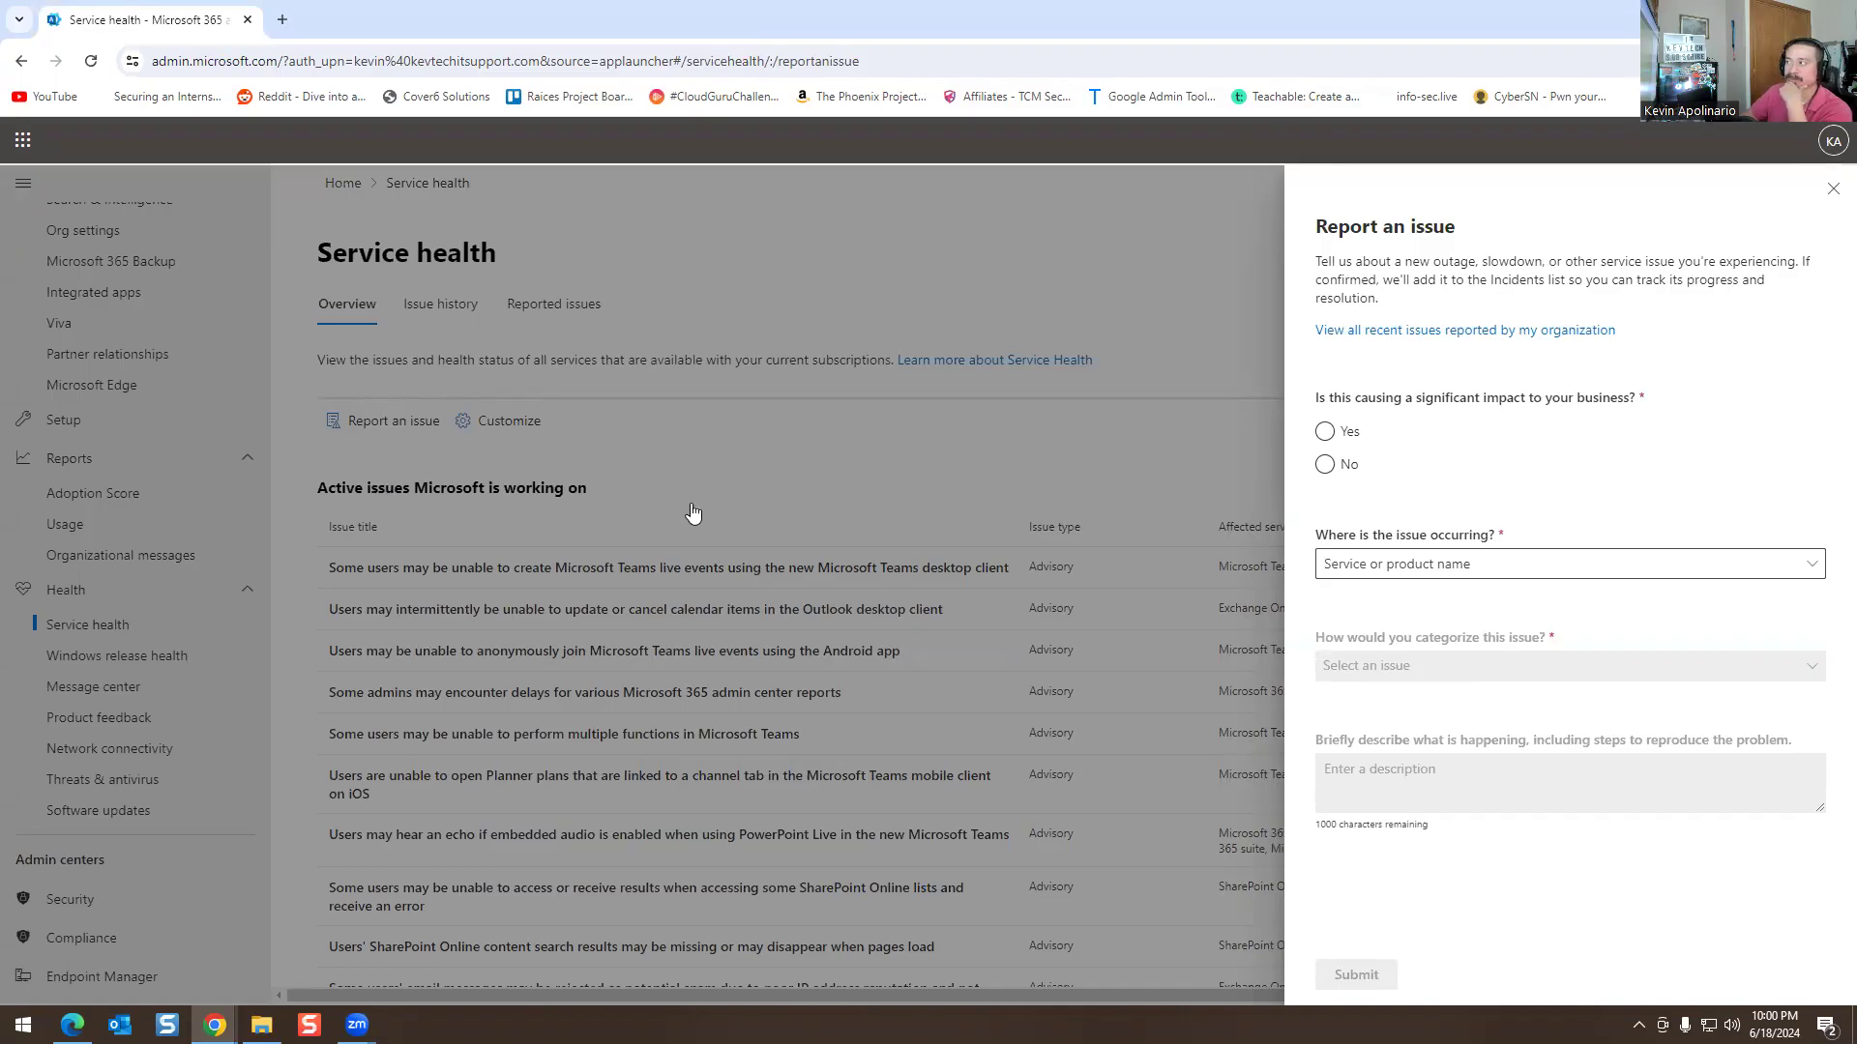
left_click(1326, 432)
left_click(1384, 564)
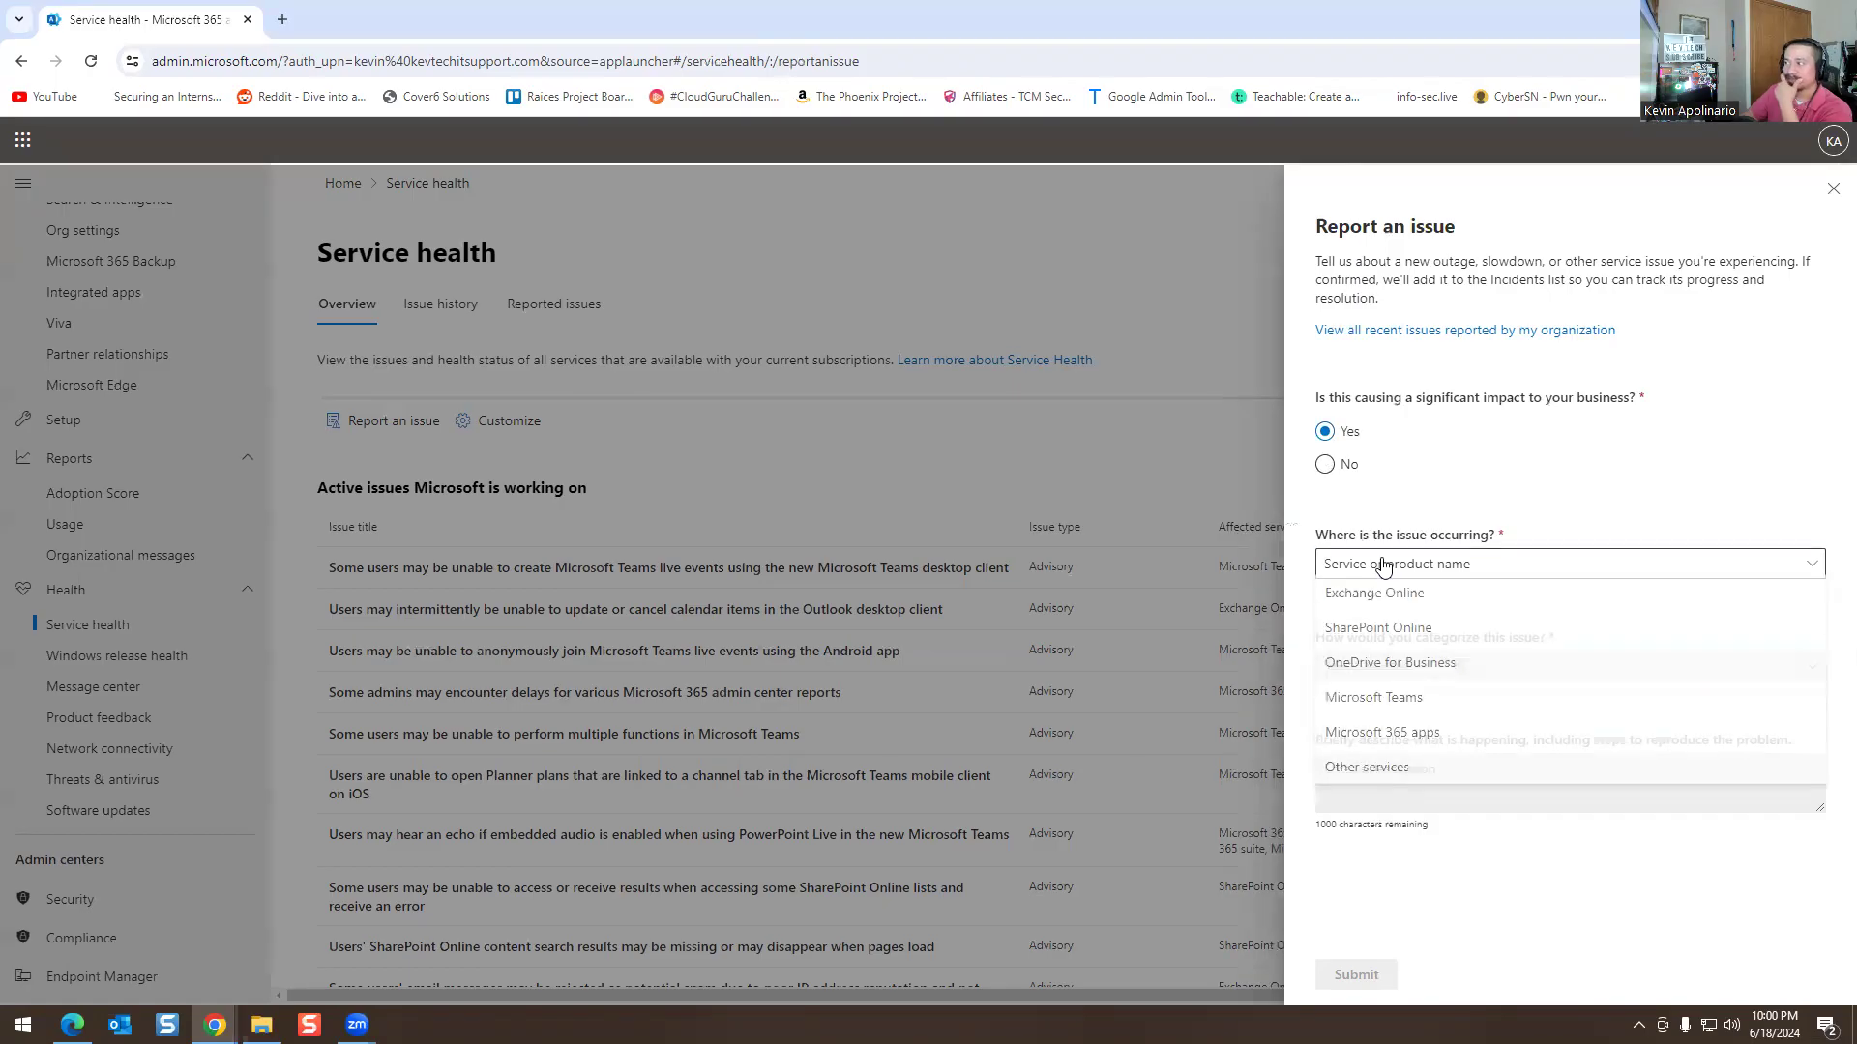
left_click(1397, 612)
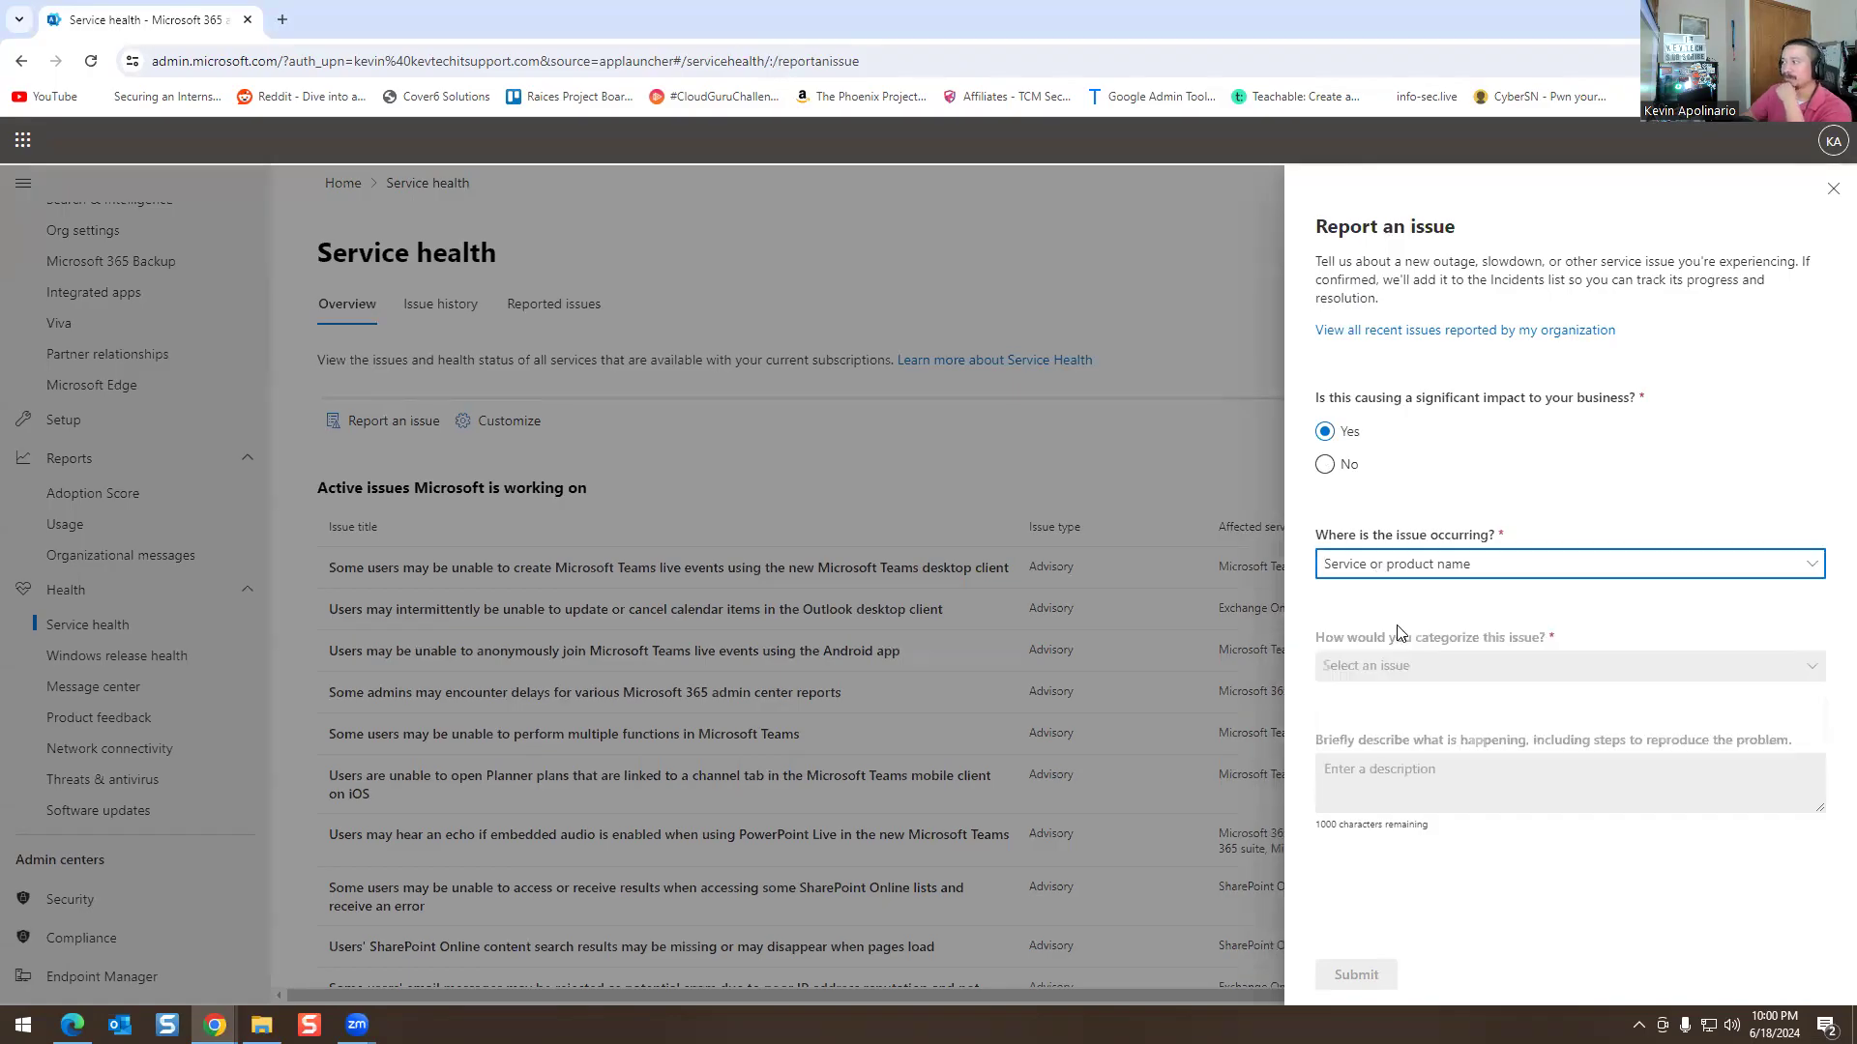
left_click(1385, 568)
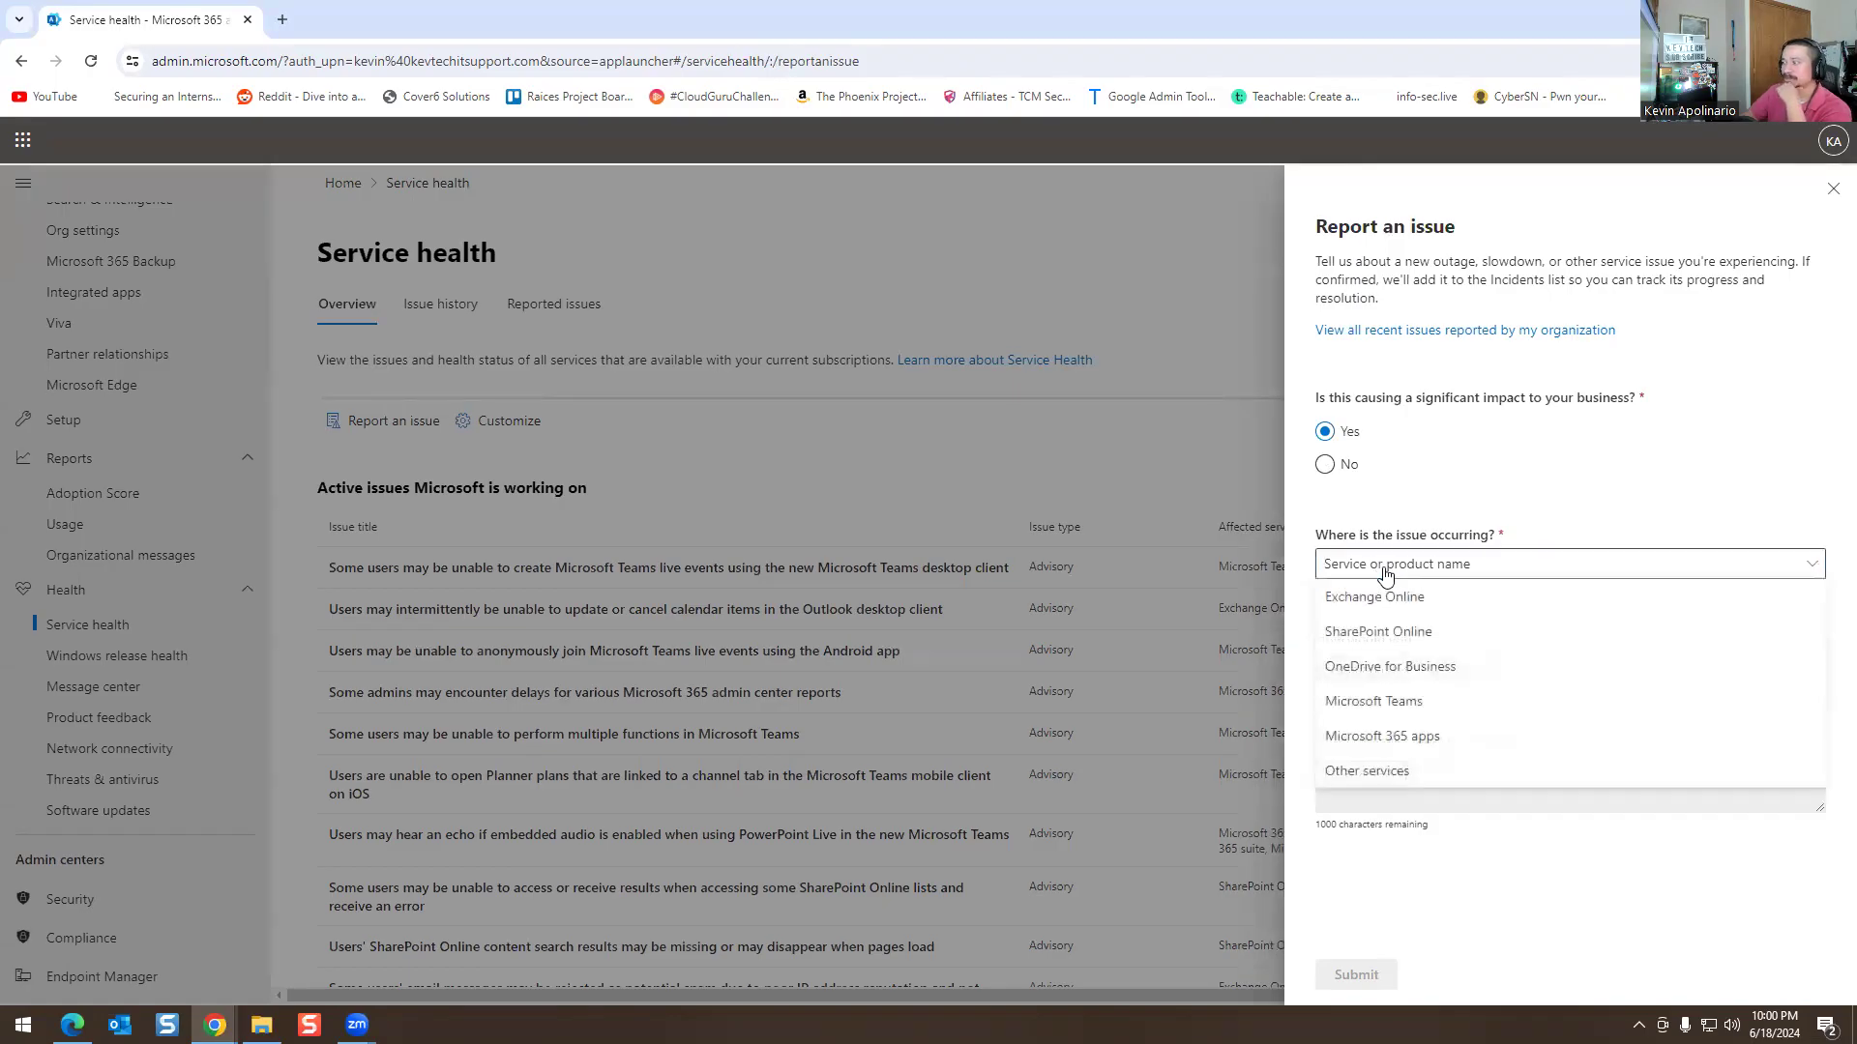
left_click(1368, 740)
left_click(1412, 666)
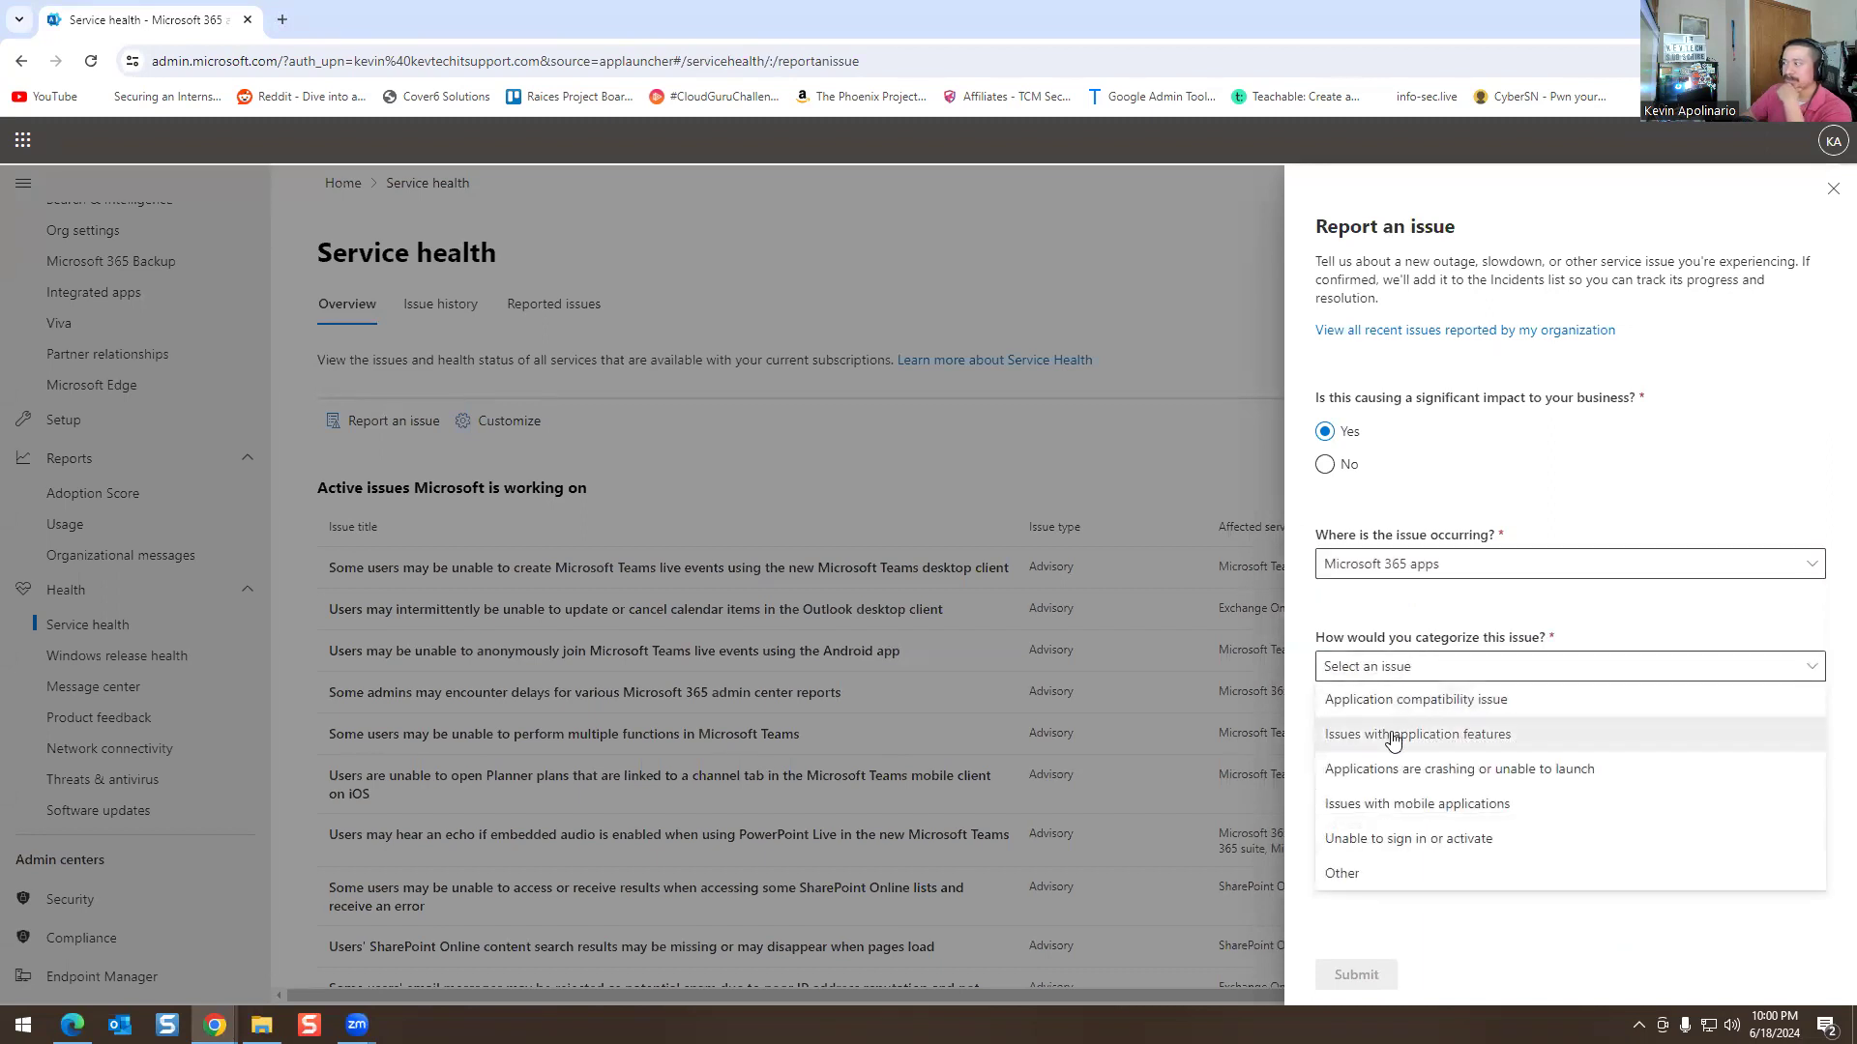
left_click(1386, 770)
left_click(1422, 782)
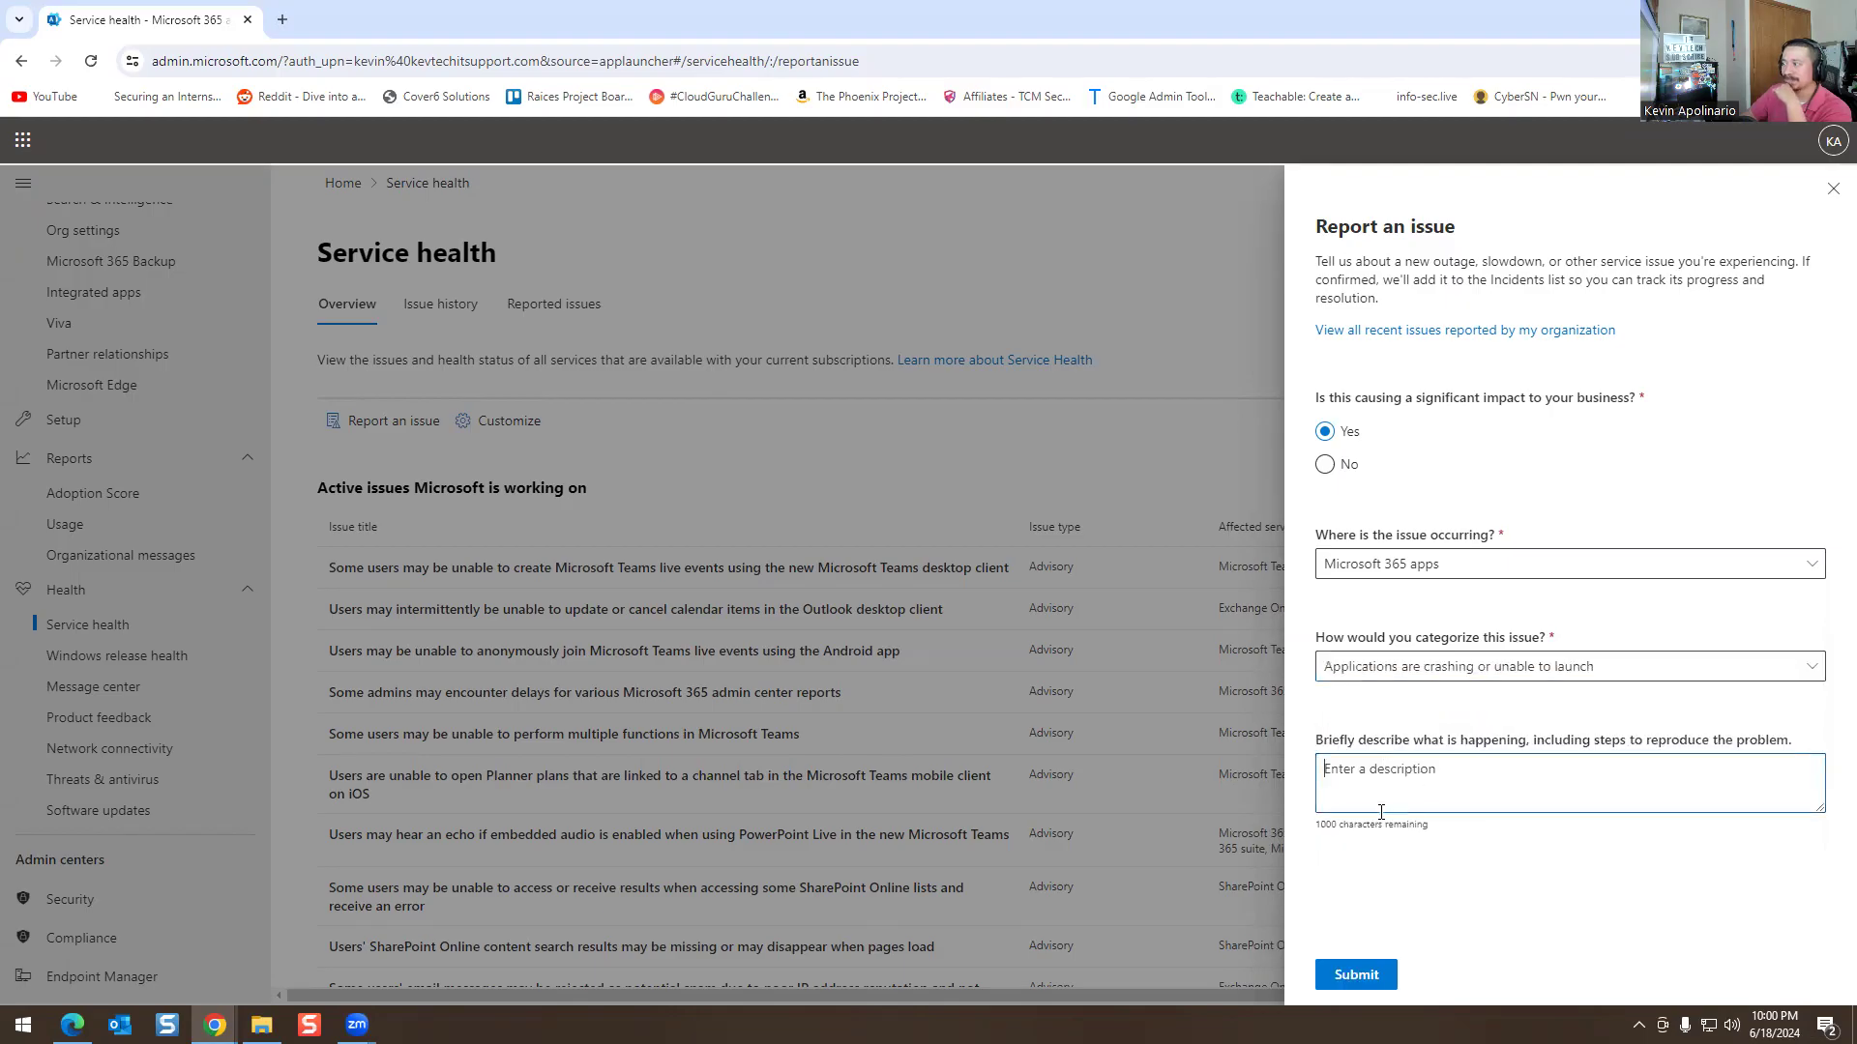
left_click(1834, 191)
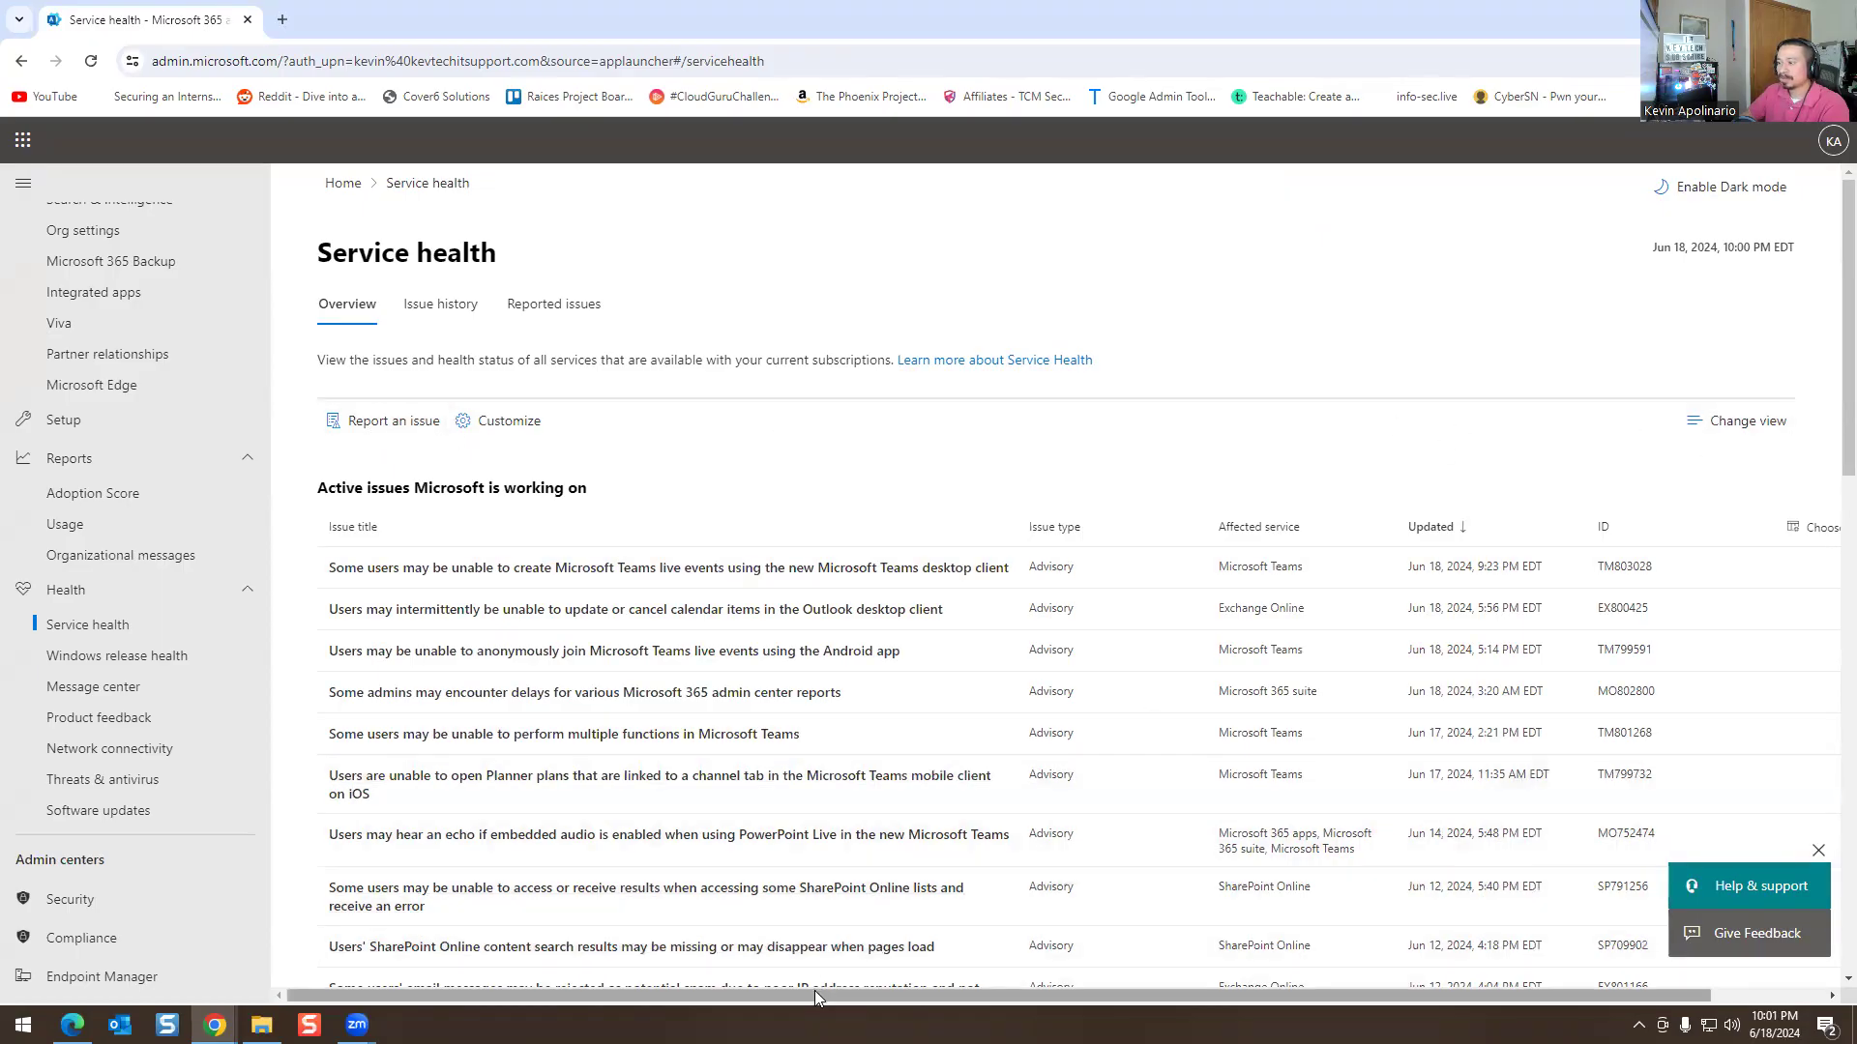
left_click_drag(818, 996, 964, 1000)
left_click_drag(1100, 1005, 744, 990)
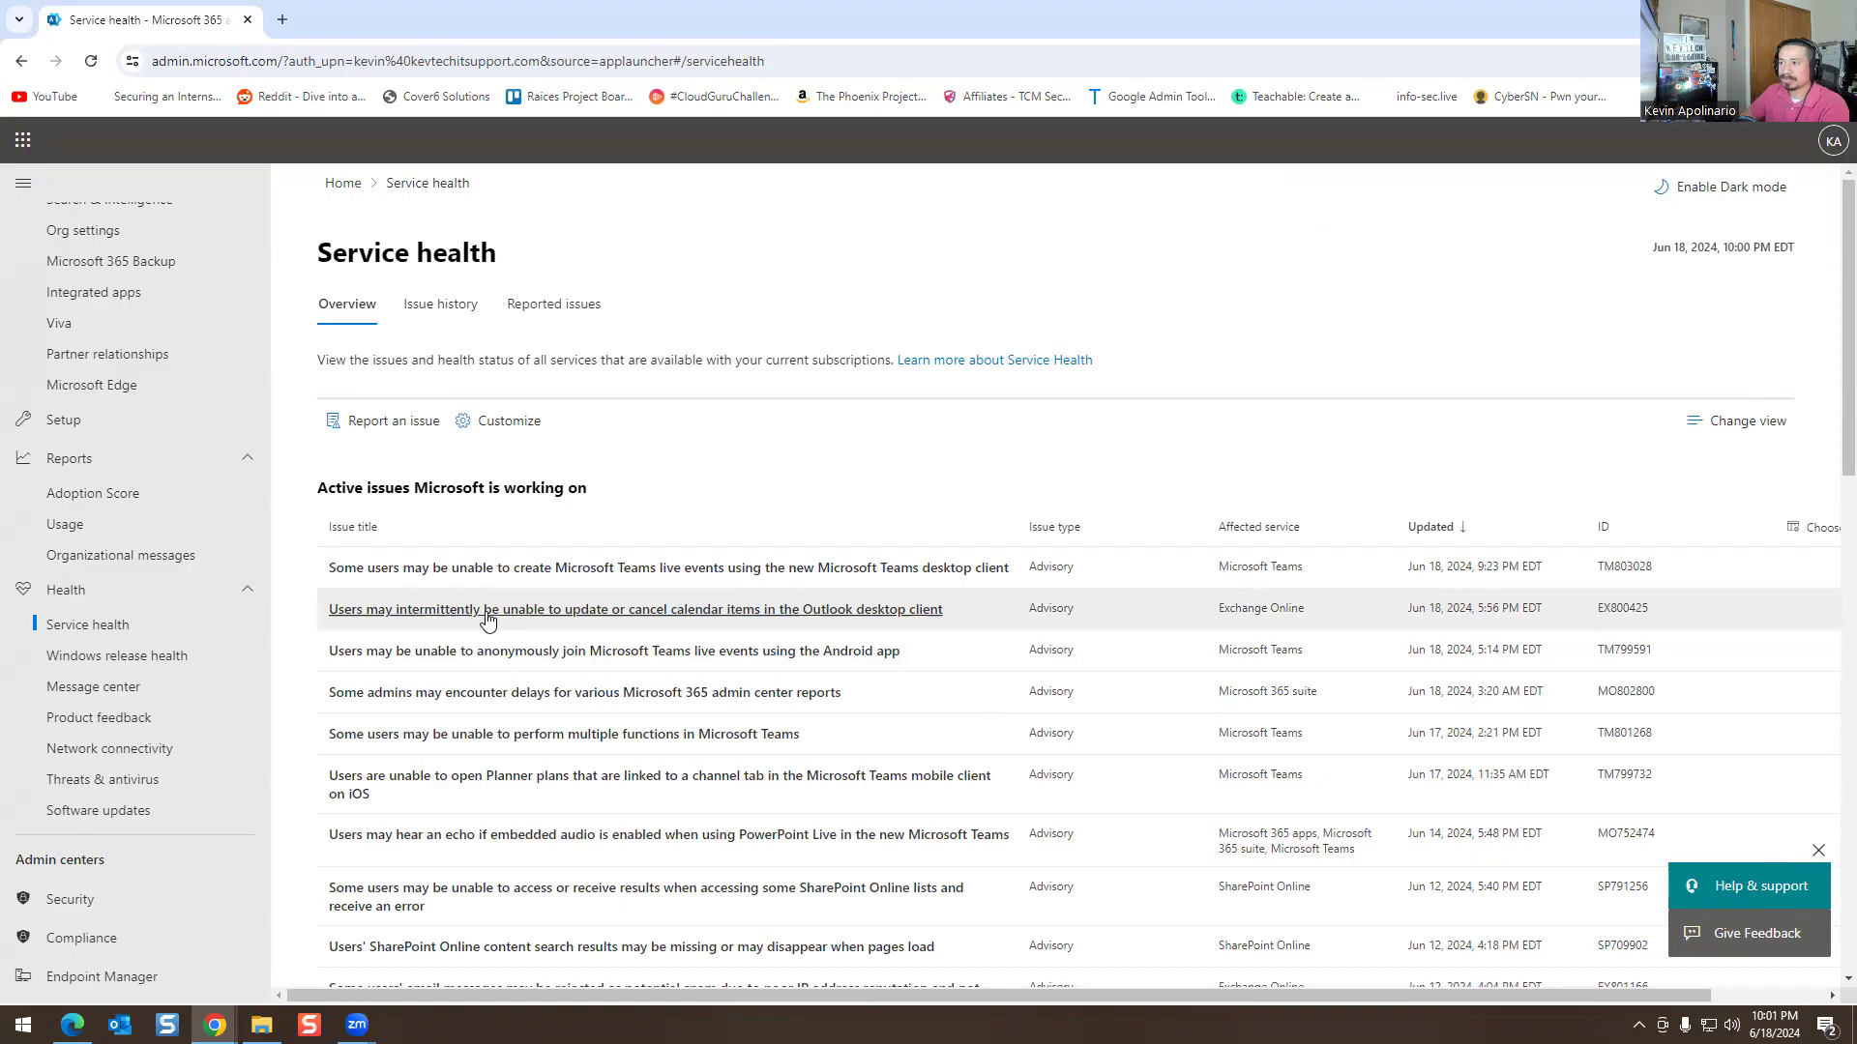
left_click(762, 620)
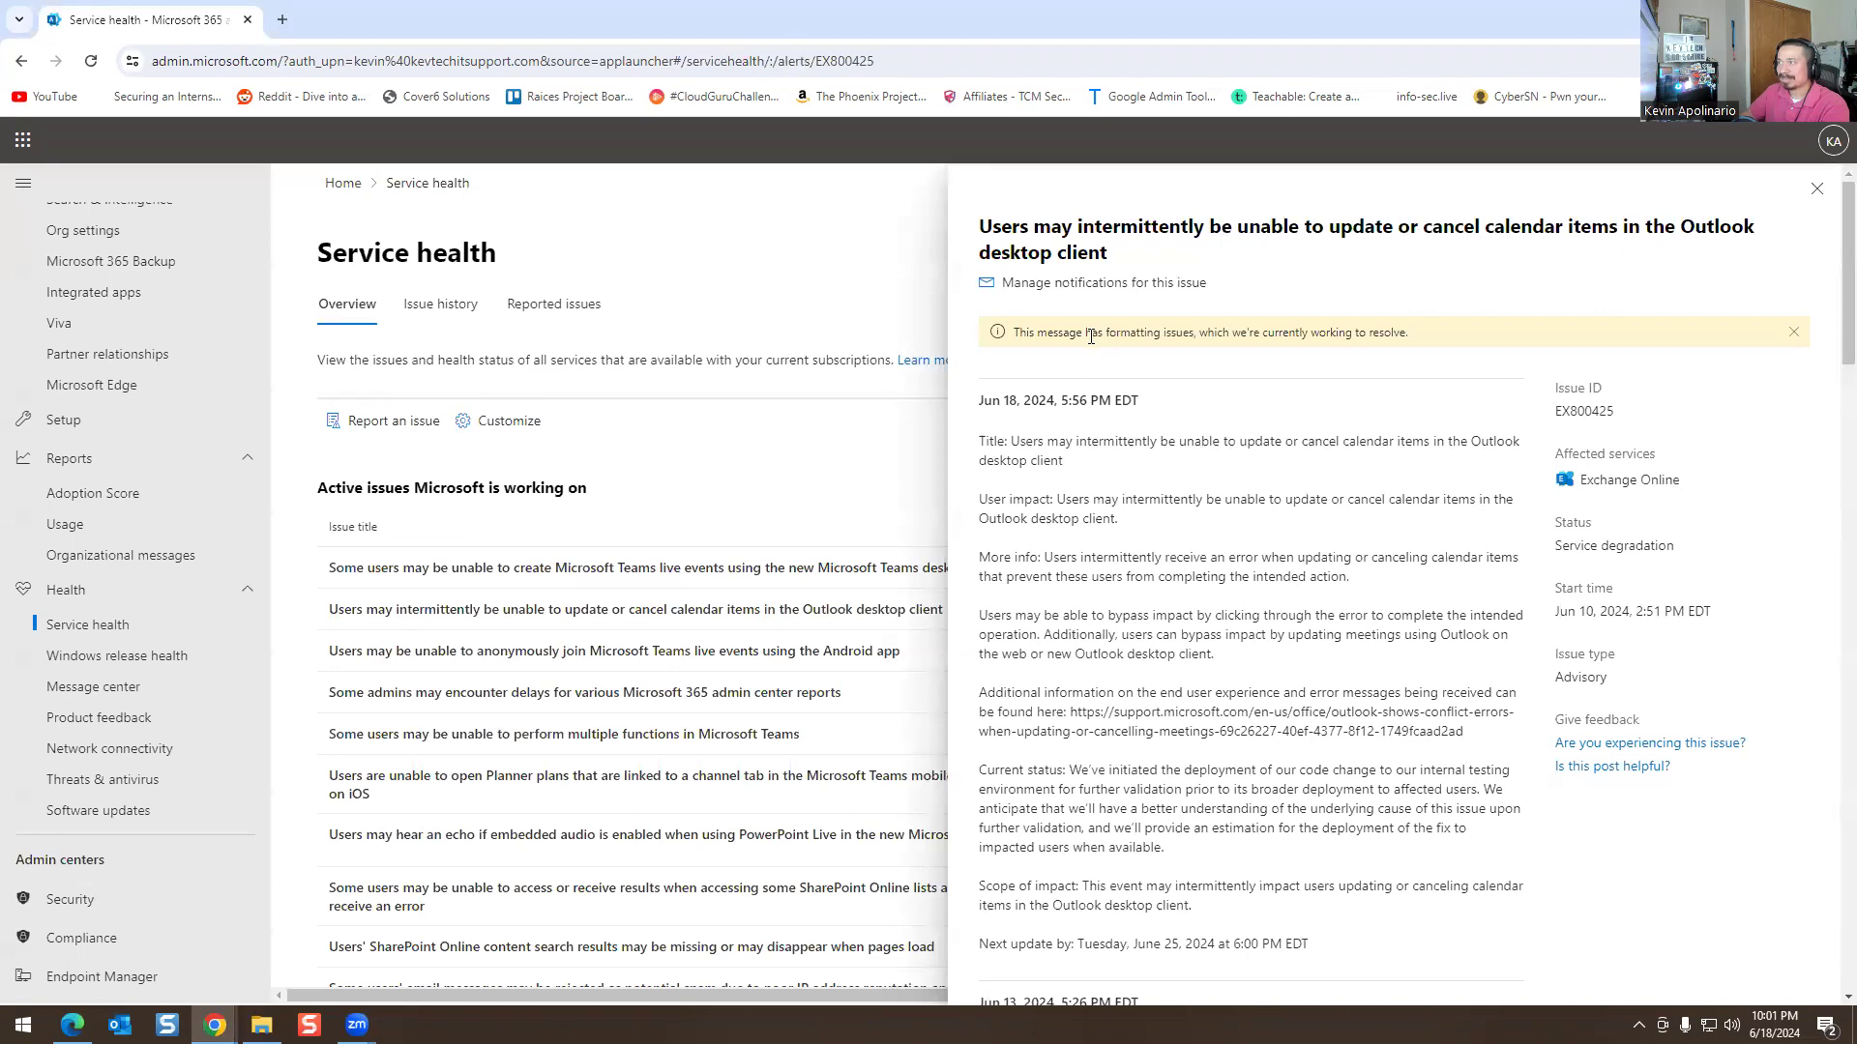
left_click(1102, 284)
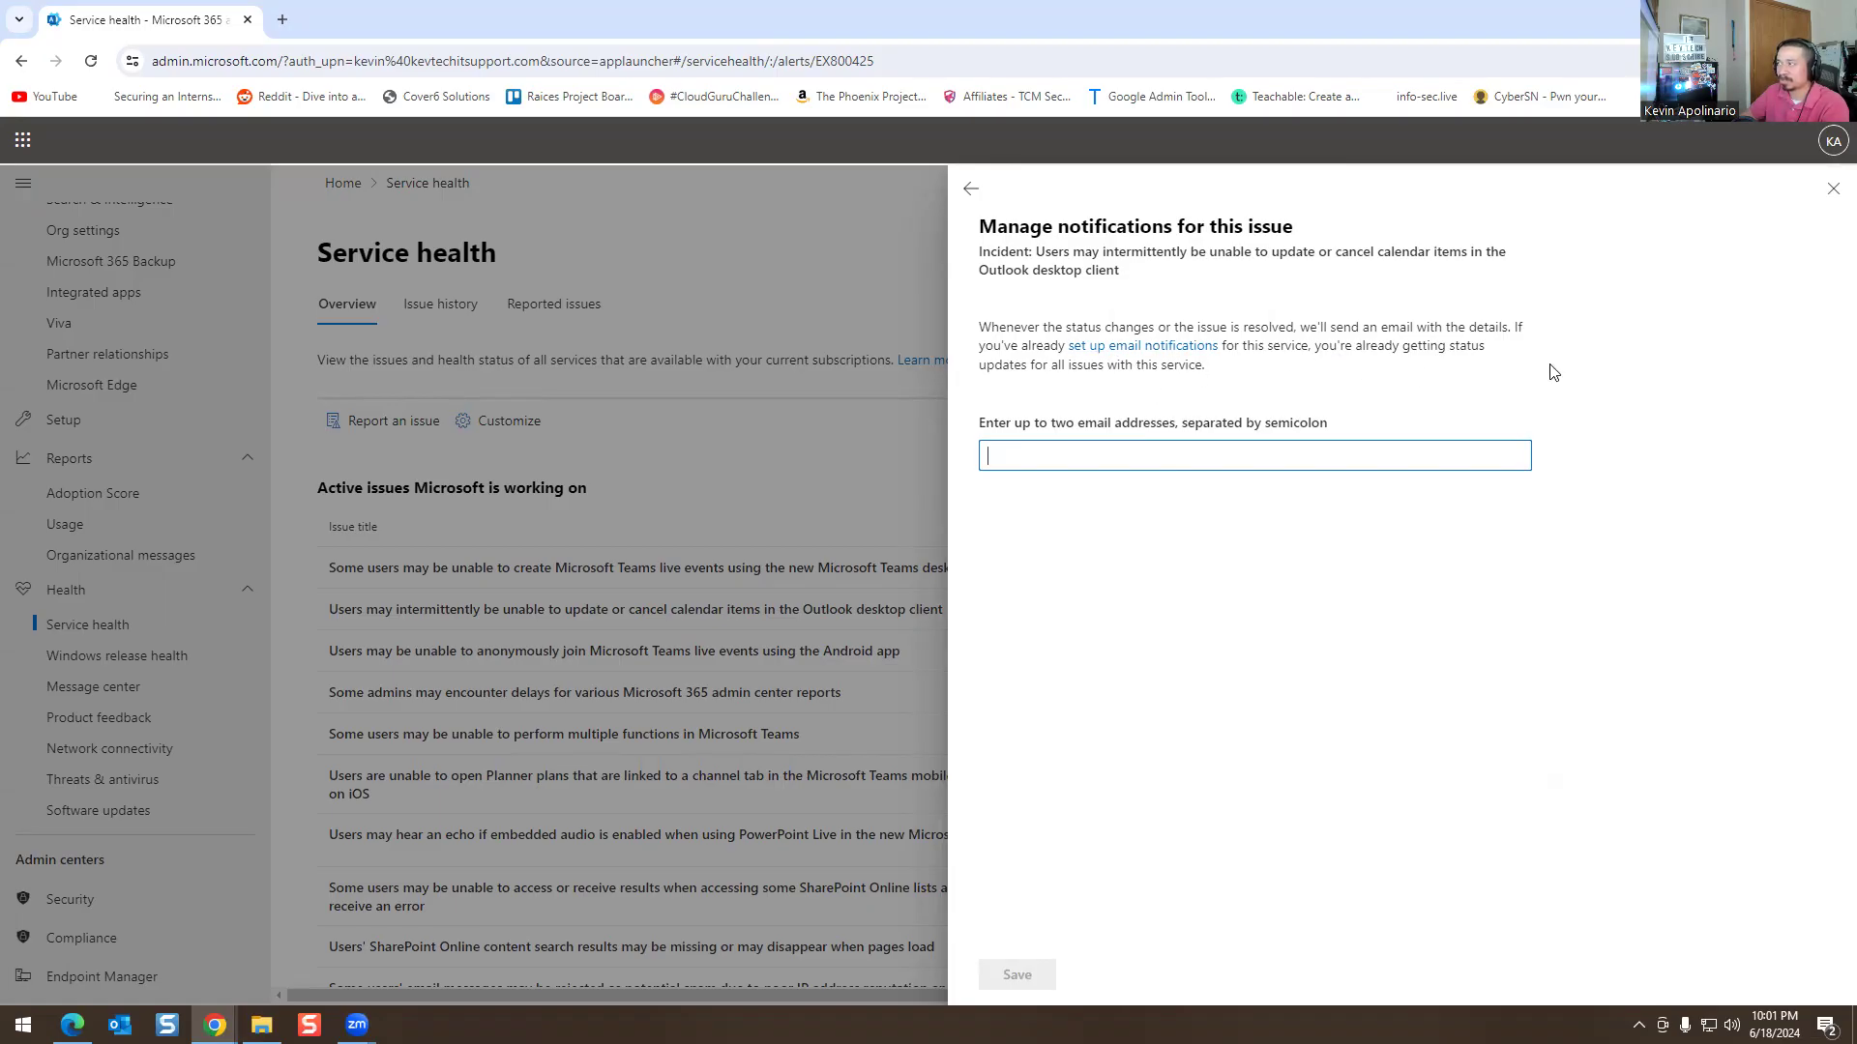
left_click(1832, 190)
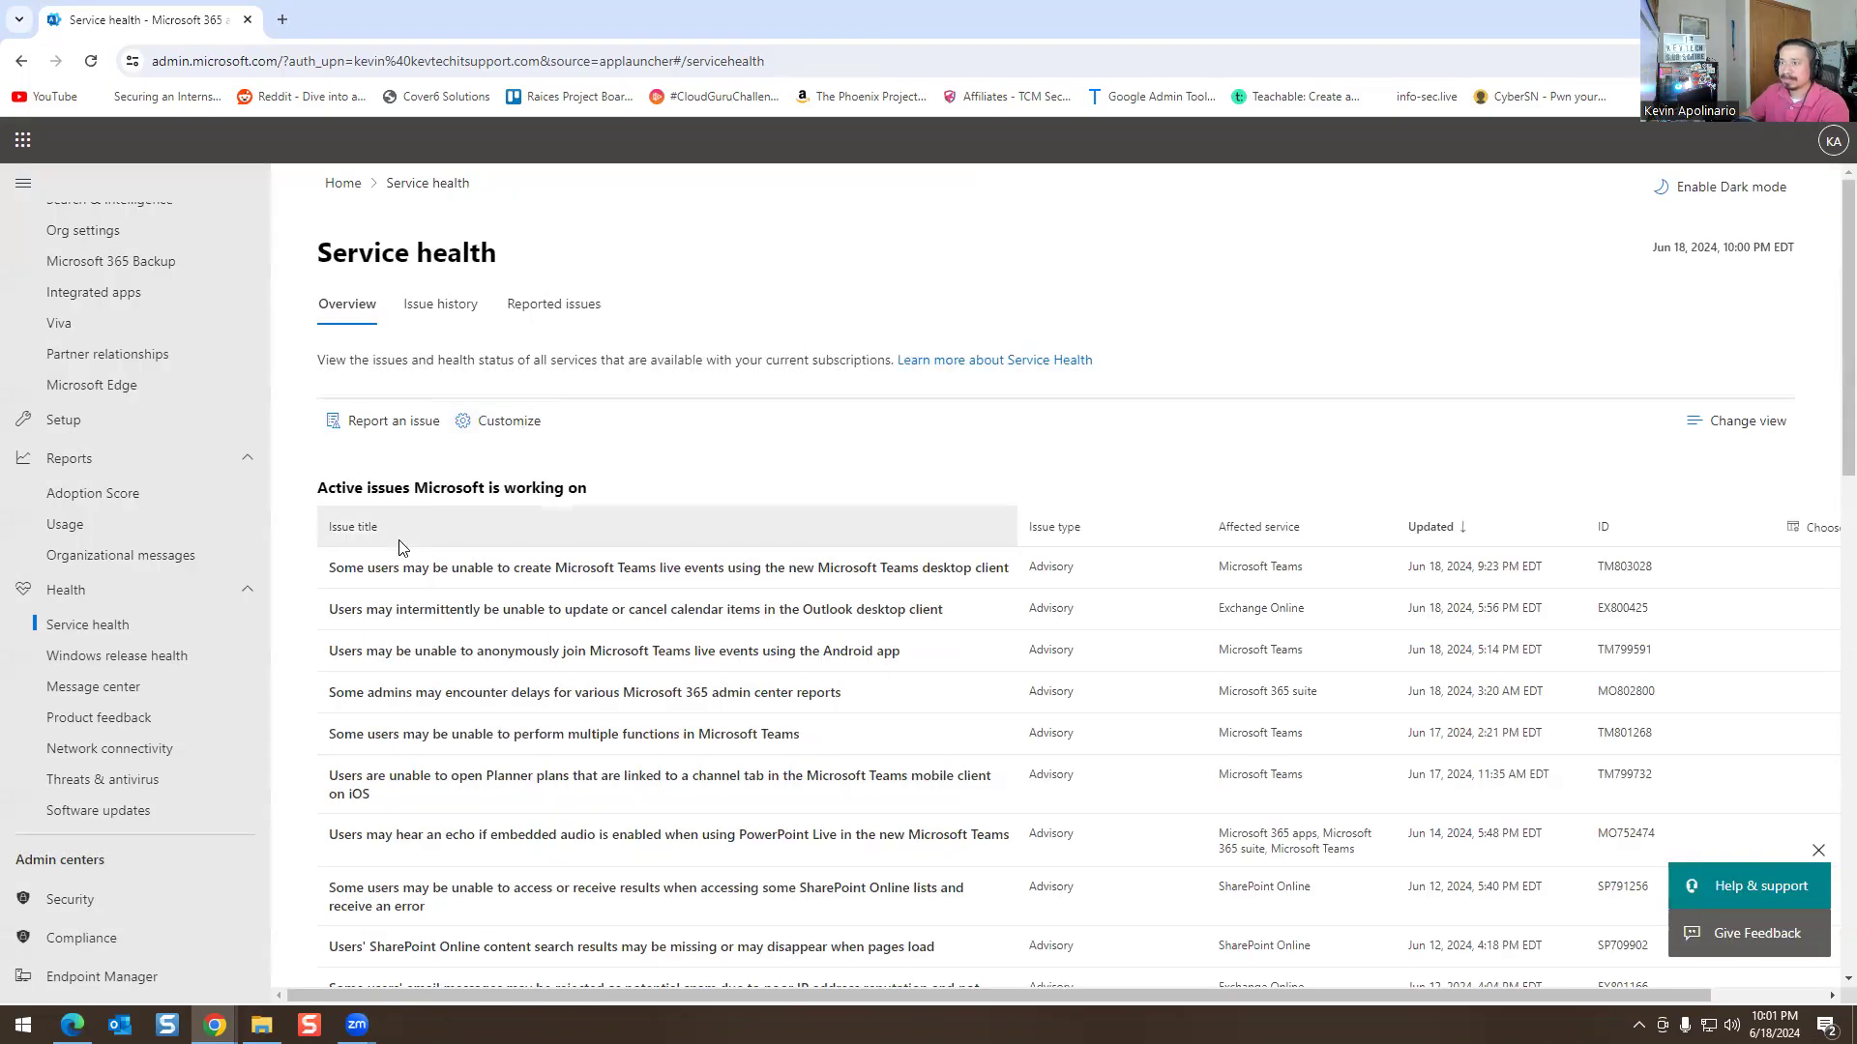
Scroll to the Service status table and list Exchange Online's two advisories
scroll(577, 614, "down", 8)
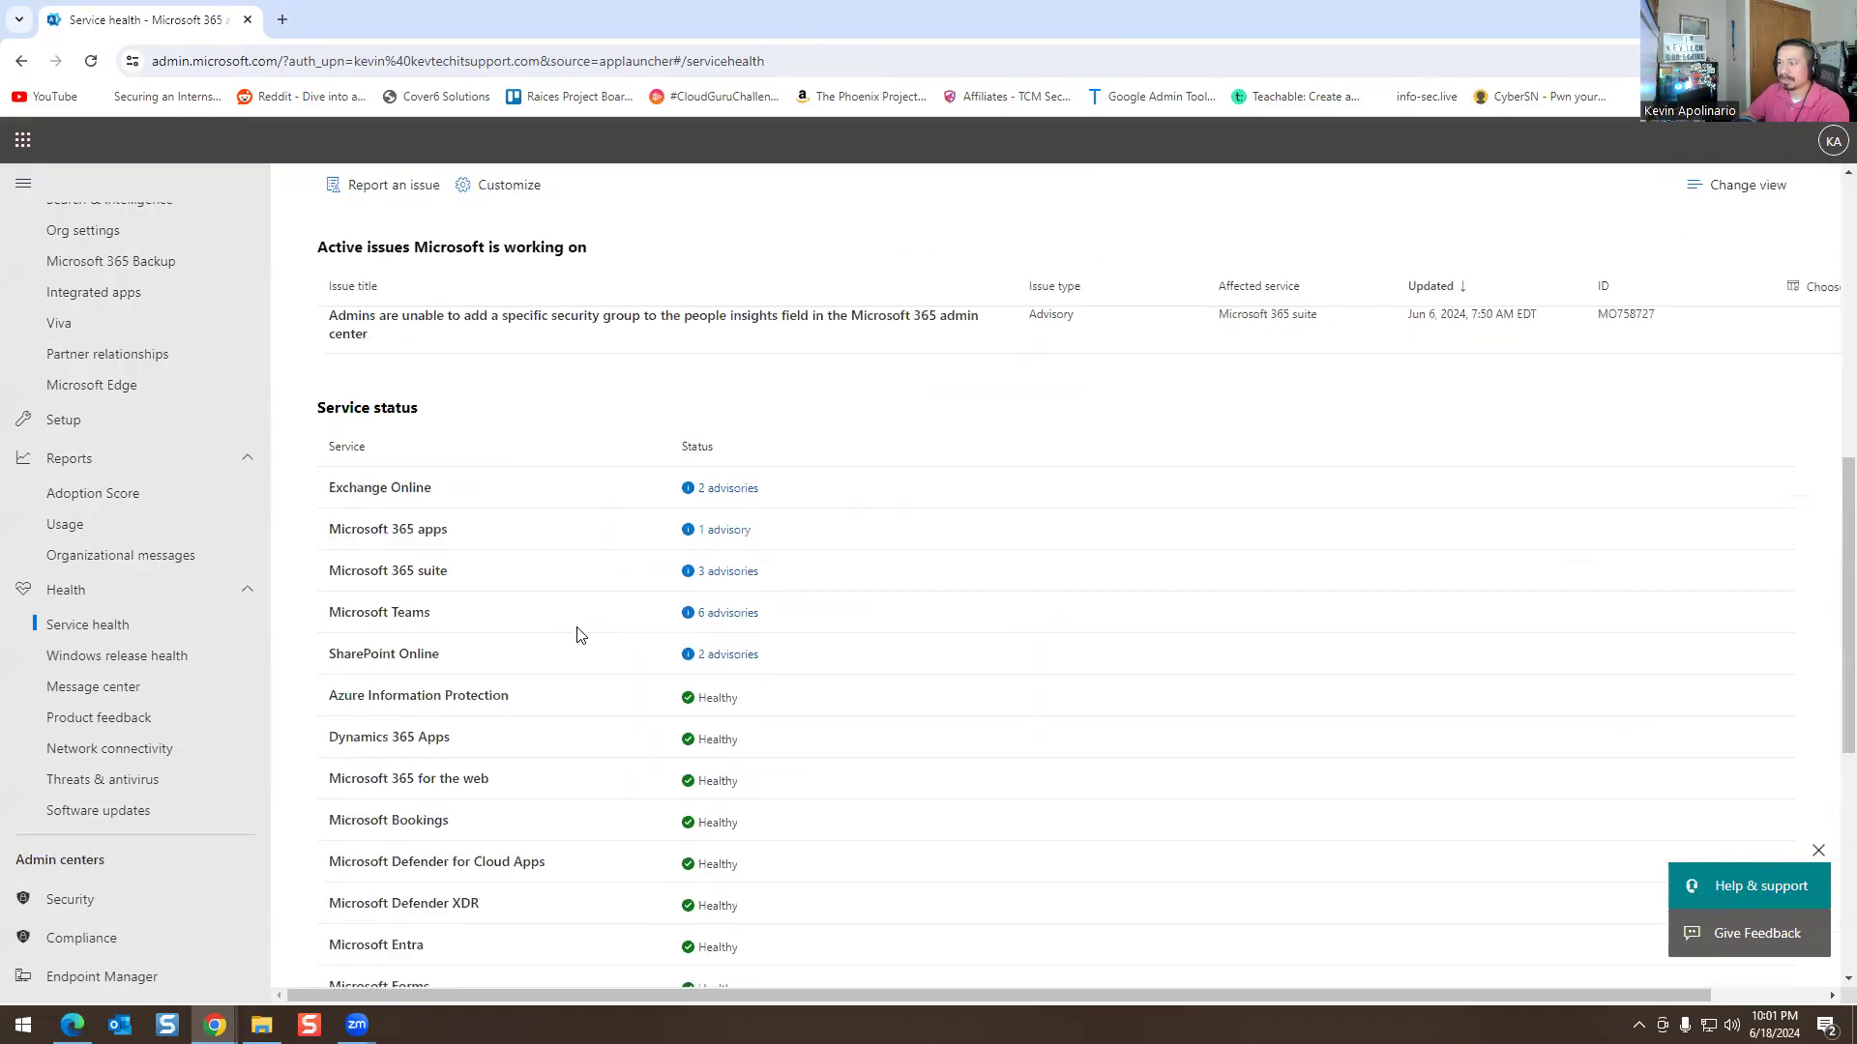
scroll(577, 612, "up", 2)
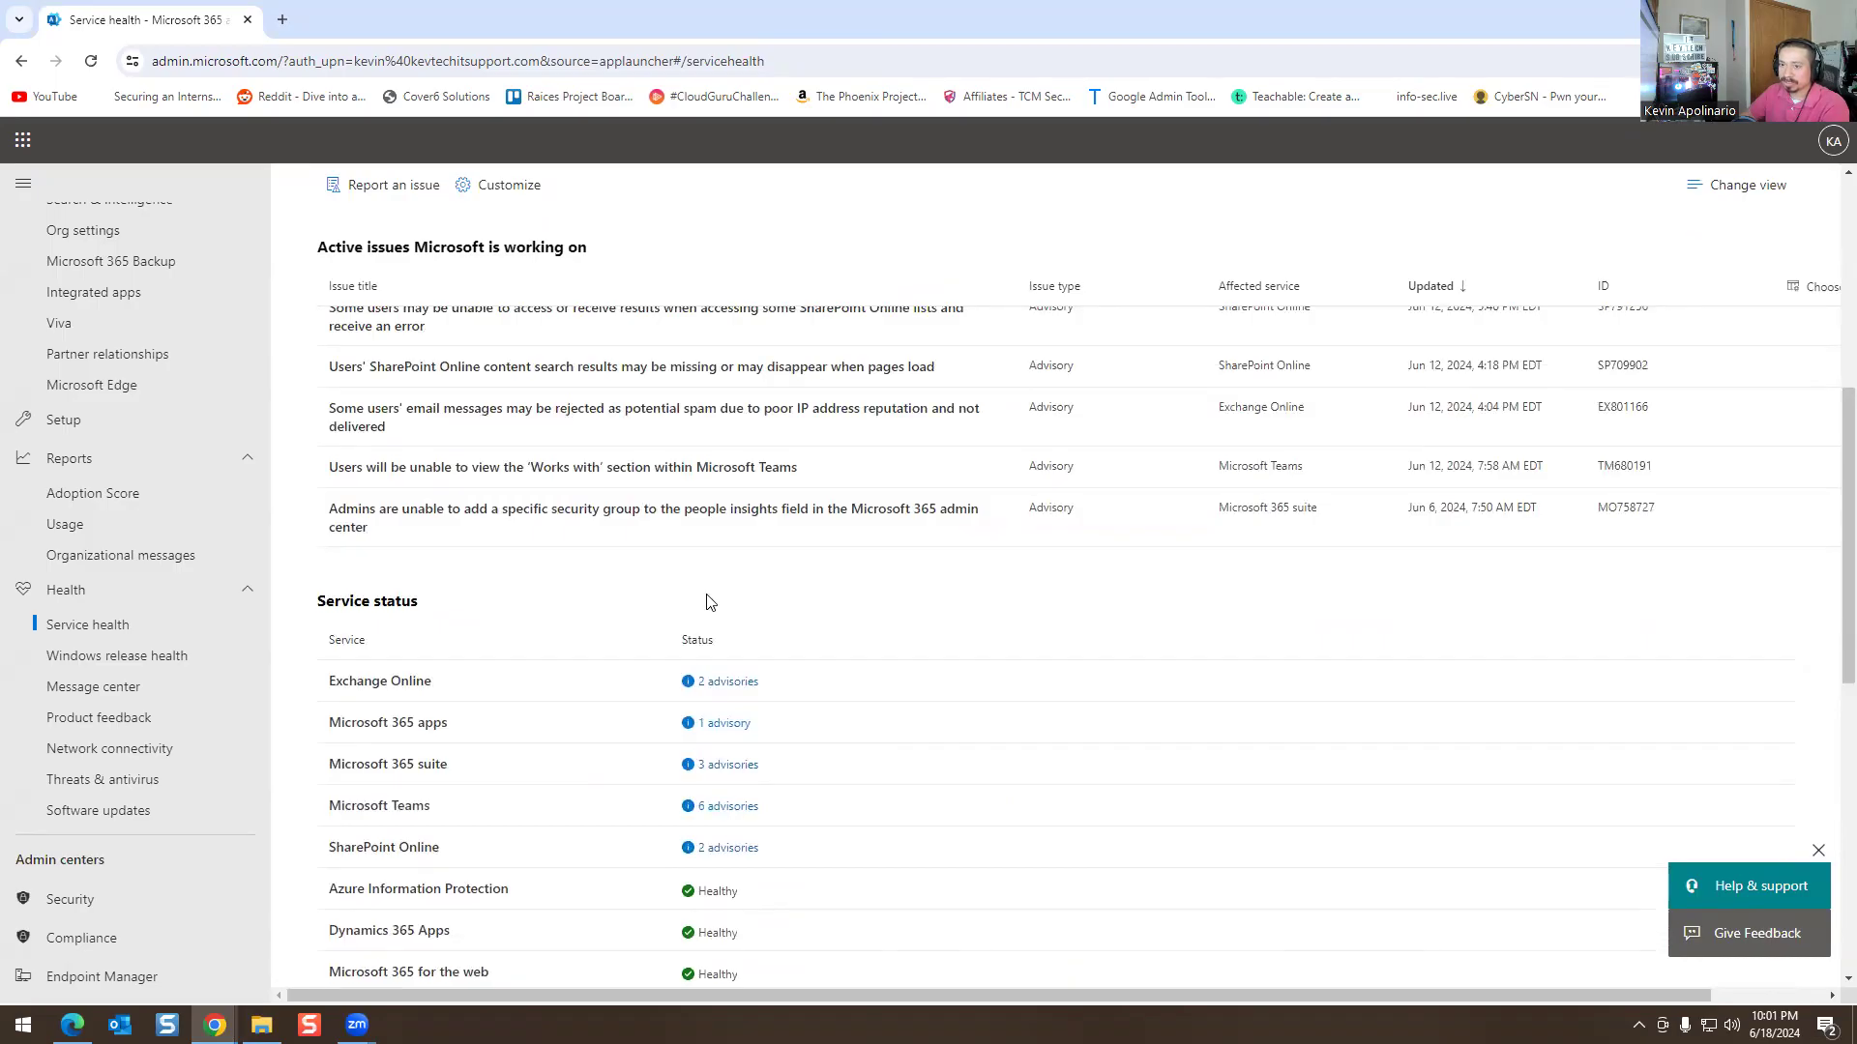
left_click_drag(331, 599, 404, 620)
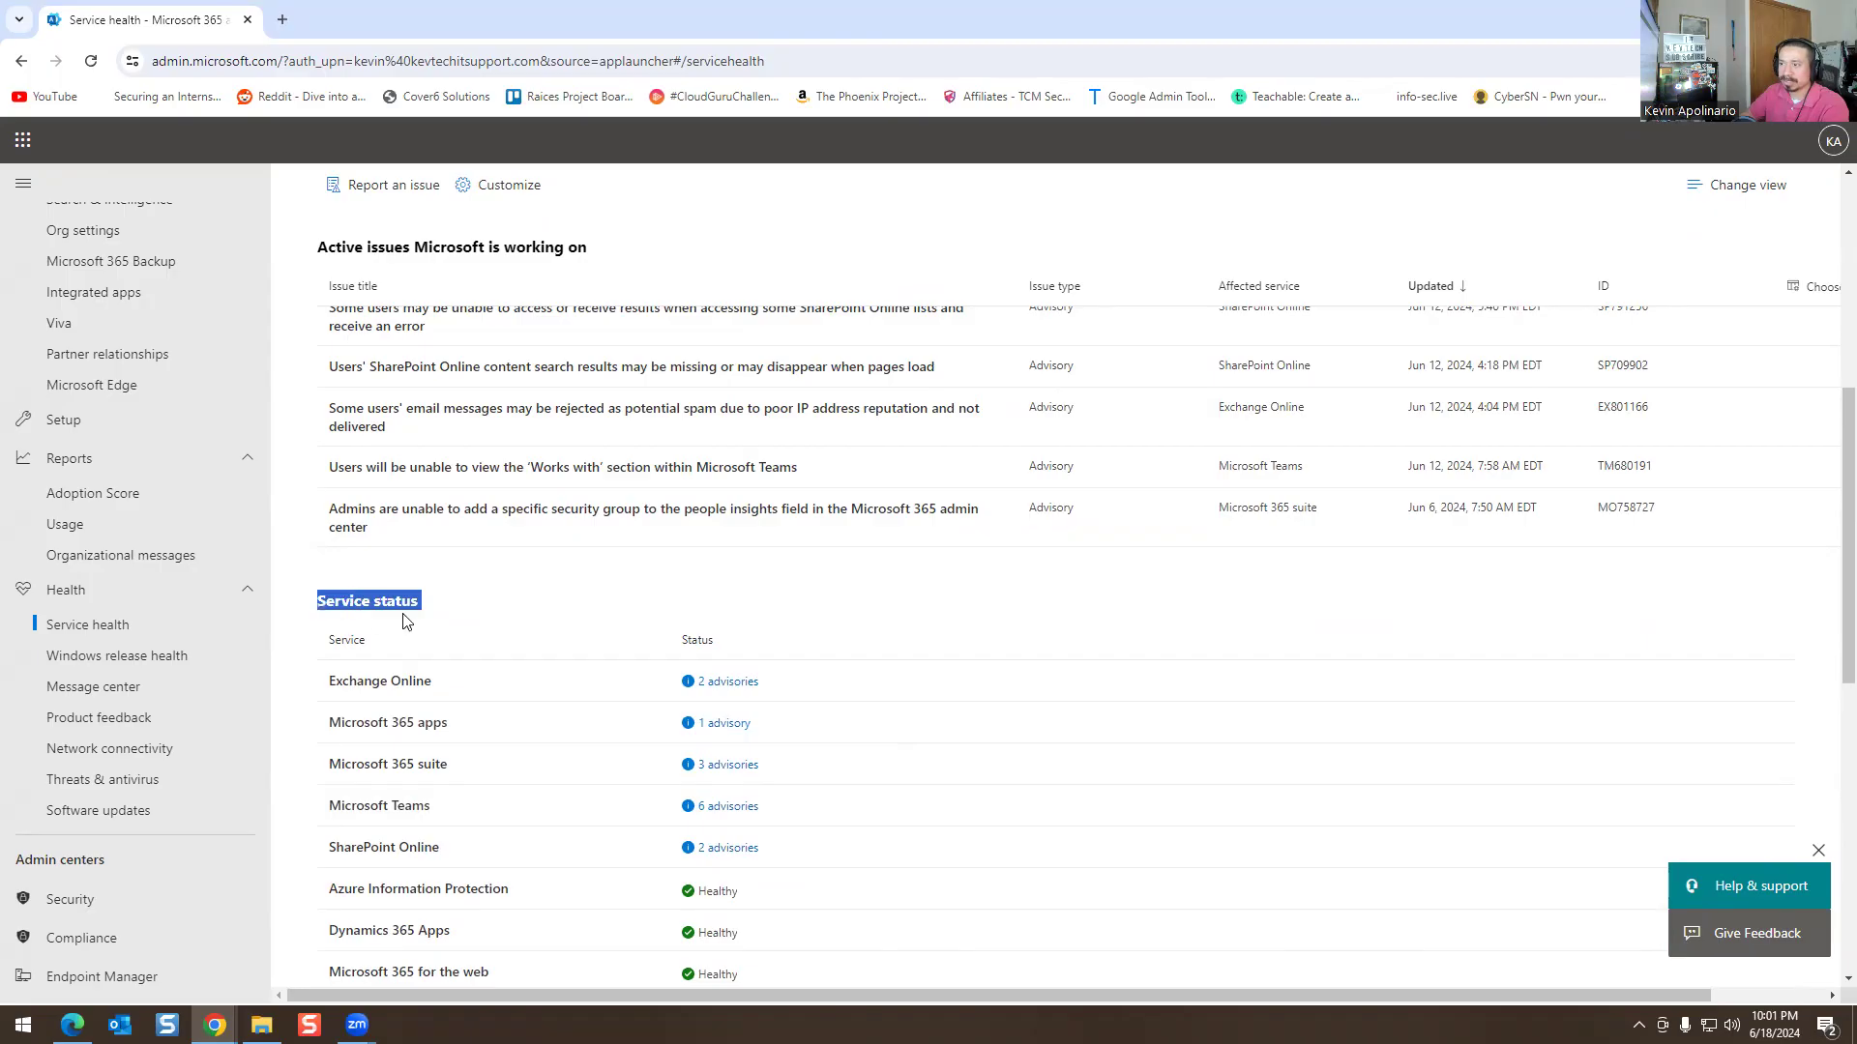
scroll(448, 607, "down", 2)
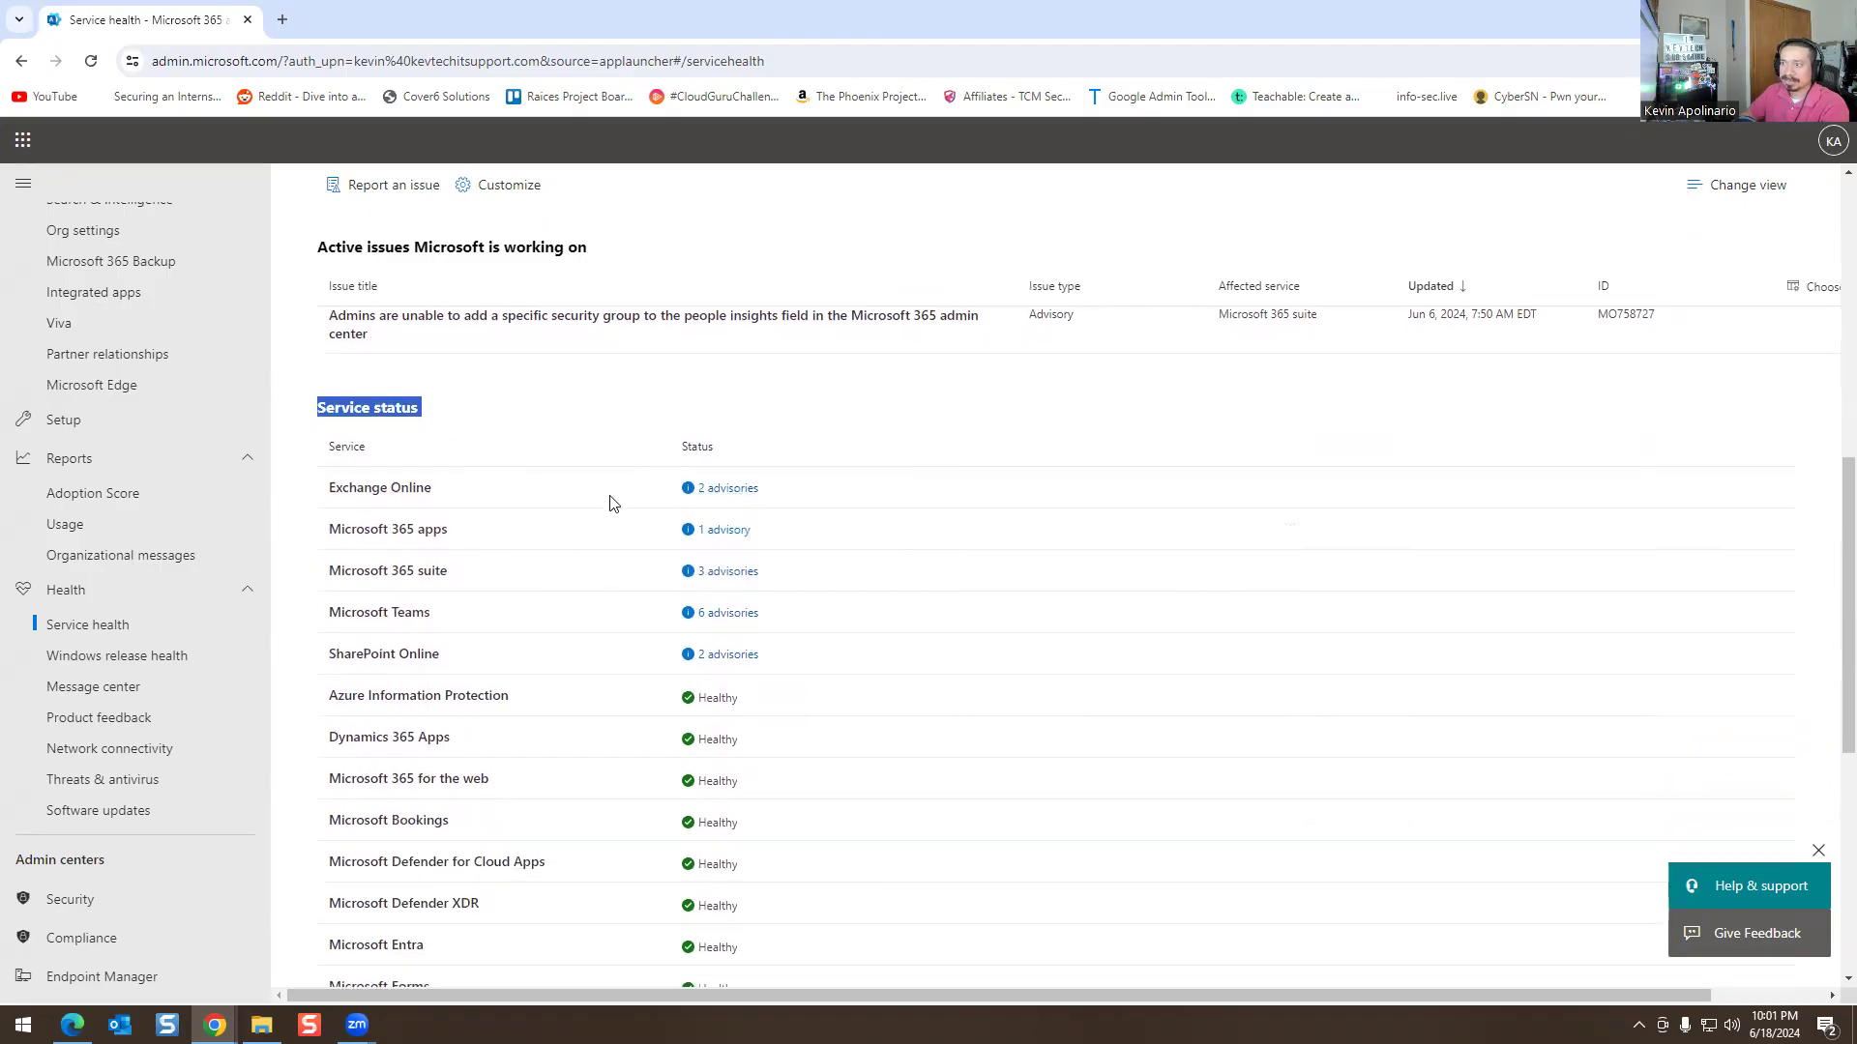
left_click(704, 491)
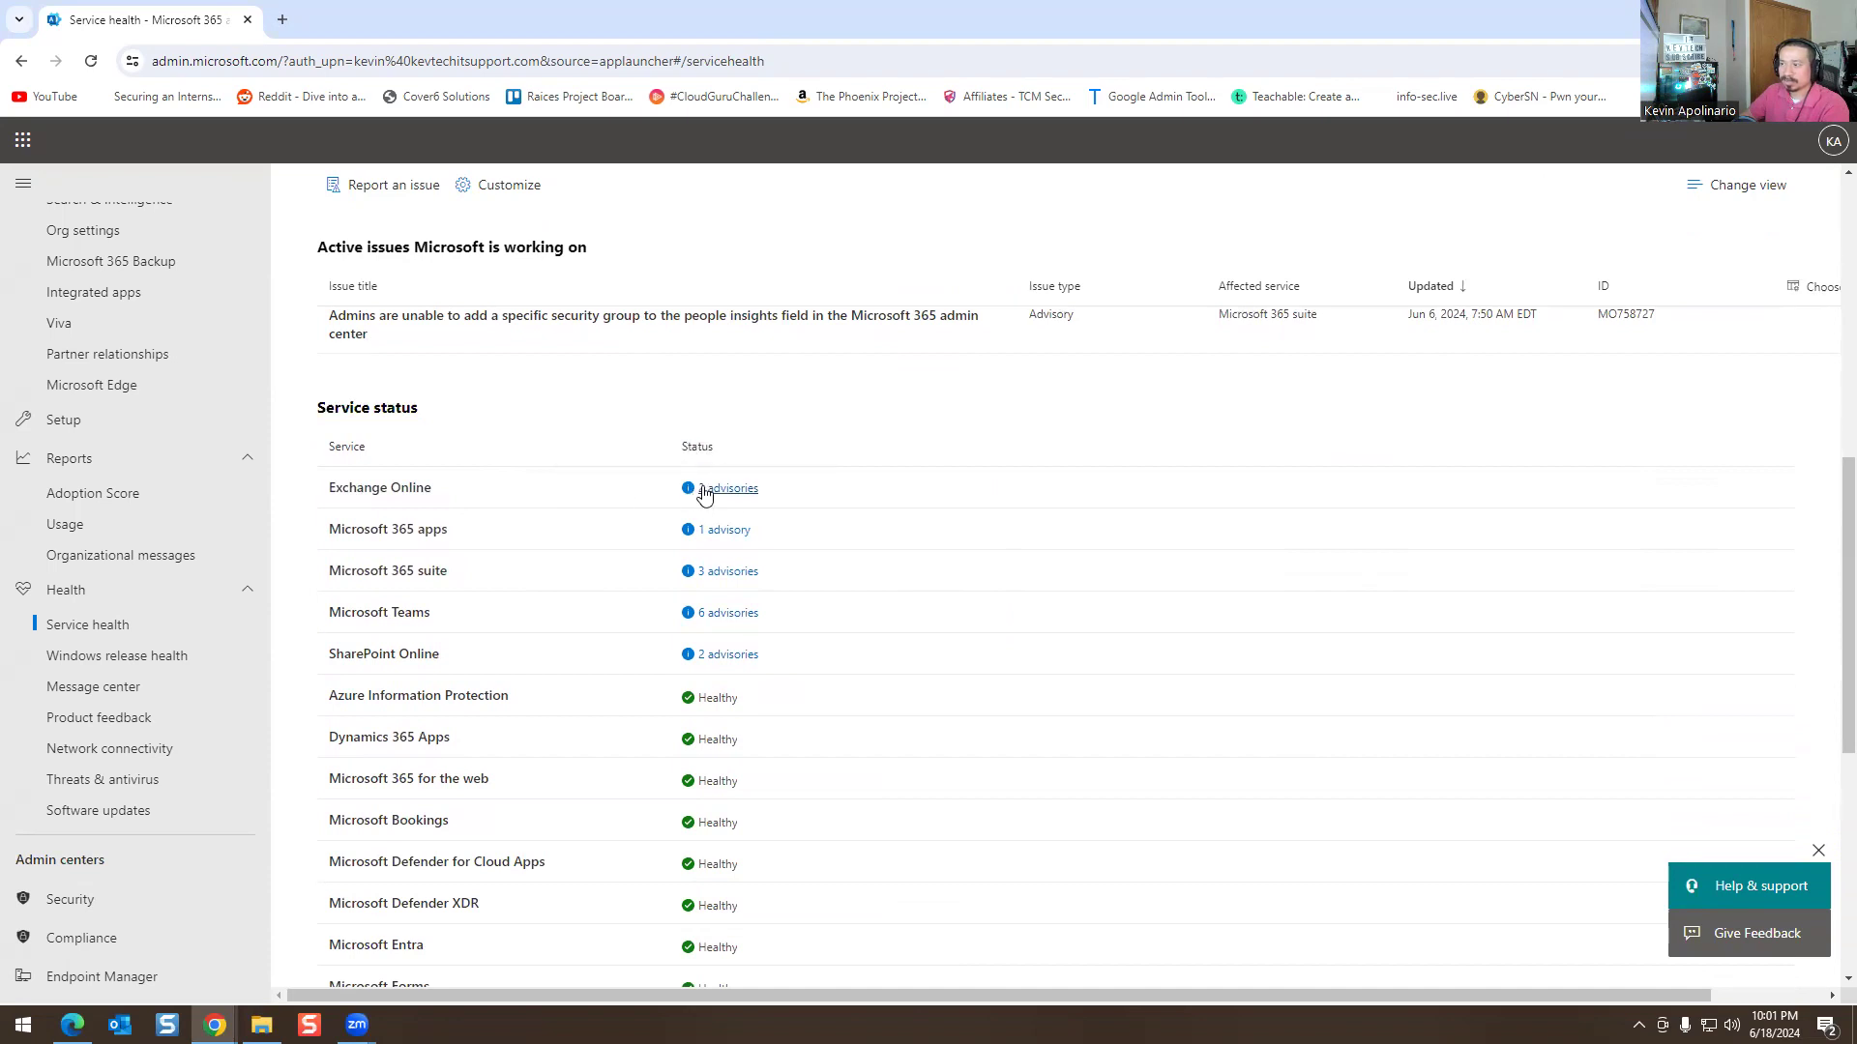
mouse_move(690, 491)
left_click(702, 490)
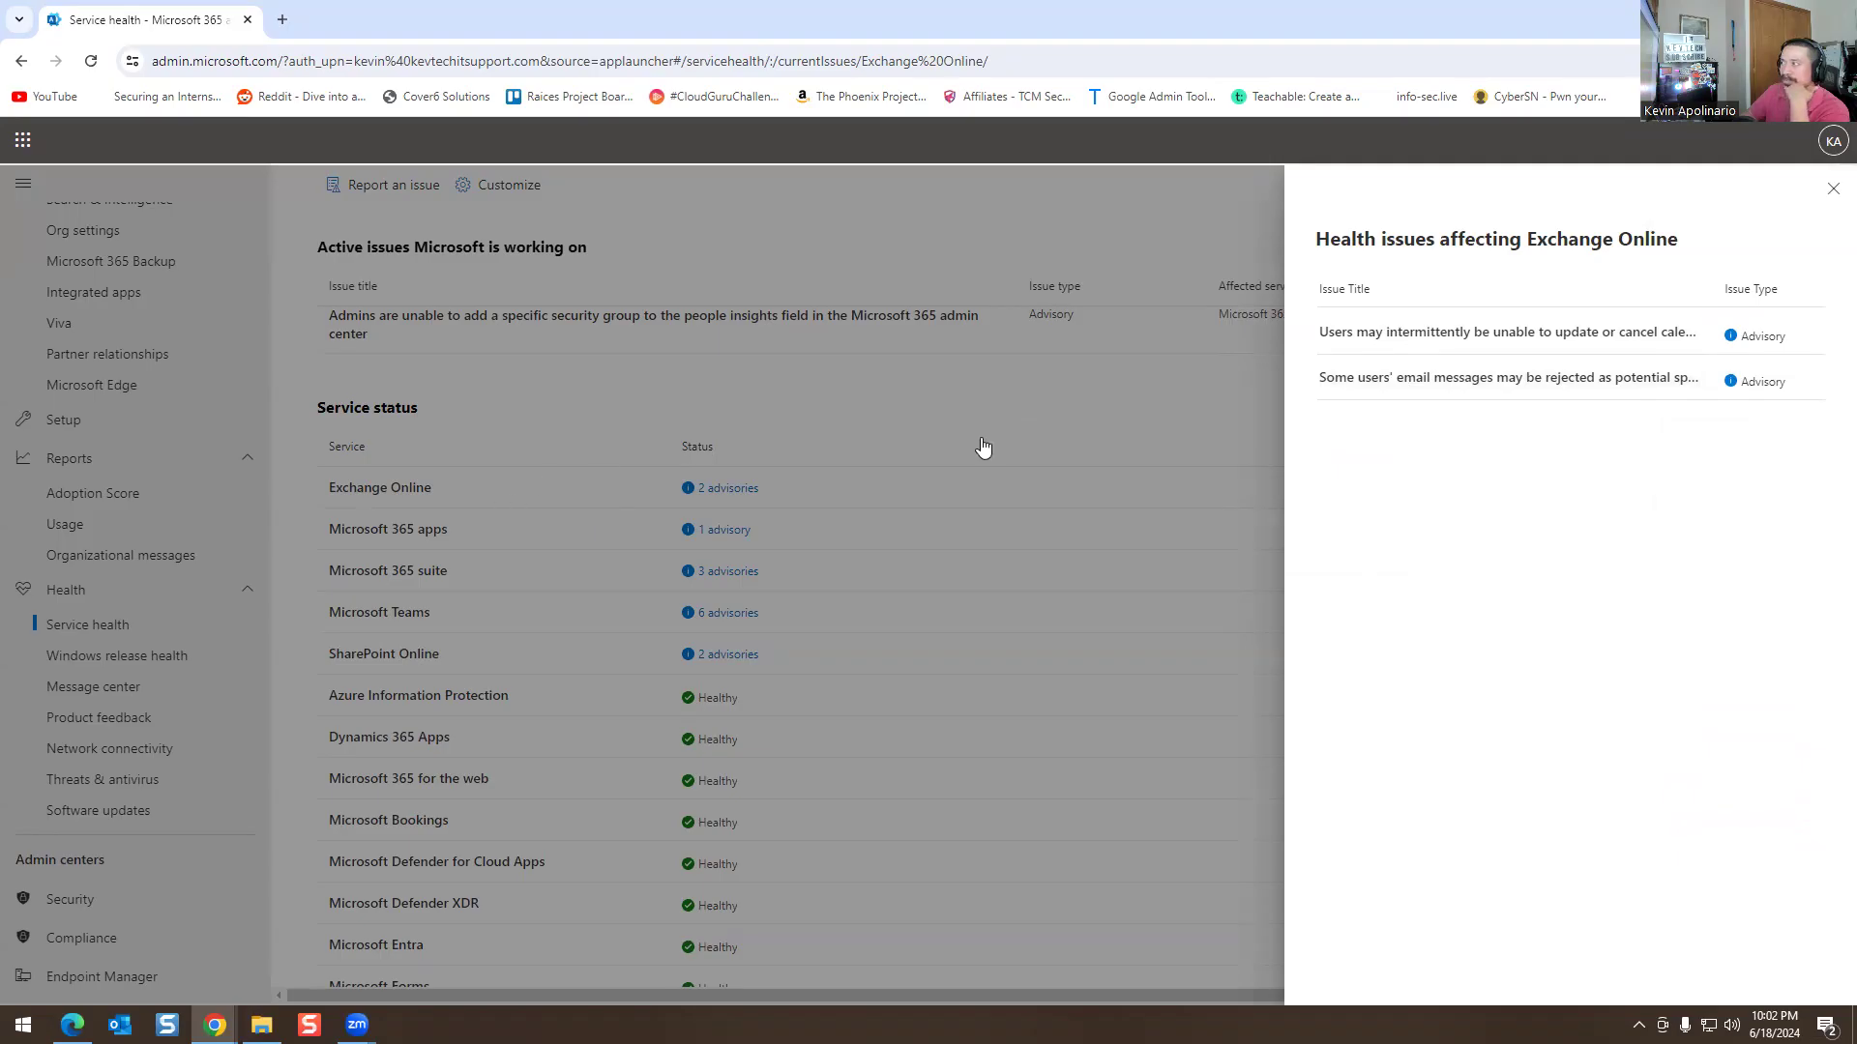
Close the Exchange Online panel and open advisory MO752474 about PowerPoint Live echo
left_click(1833, 189)
left_click(730, 531)
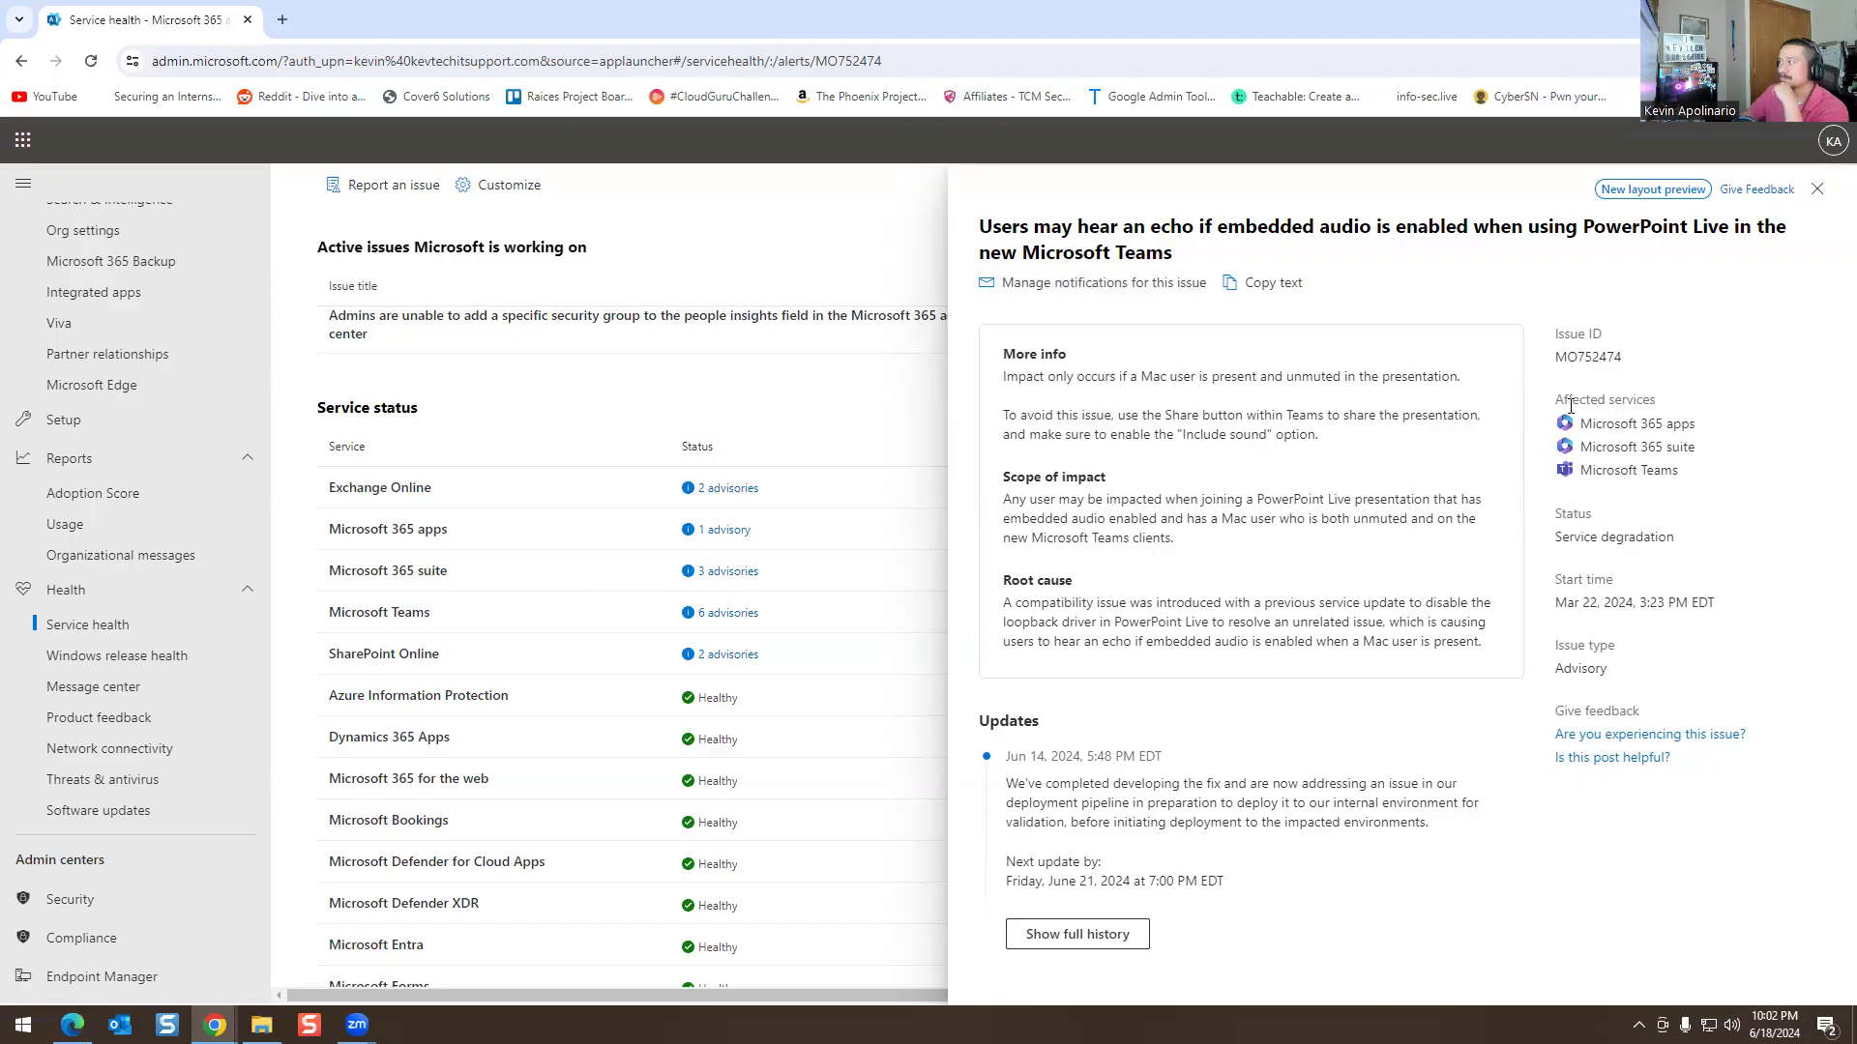
left_click_drag(1578, 423, 1681, 488)
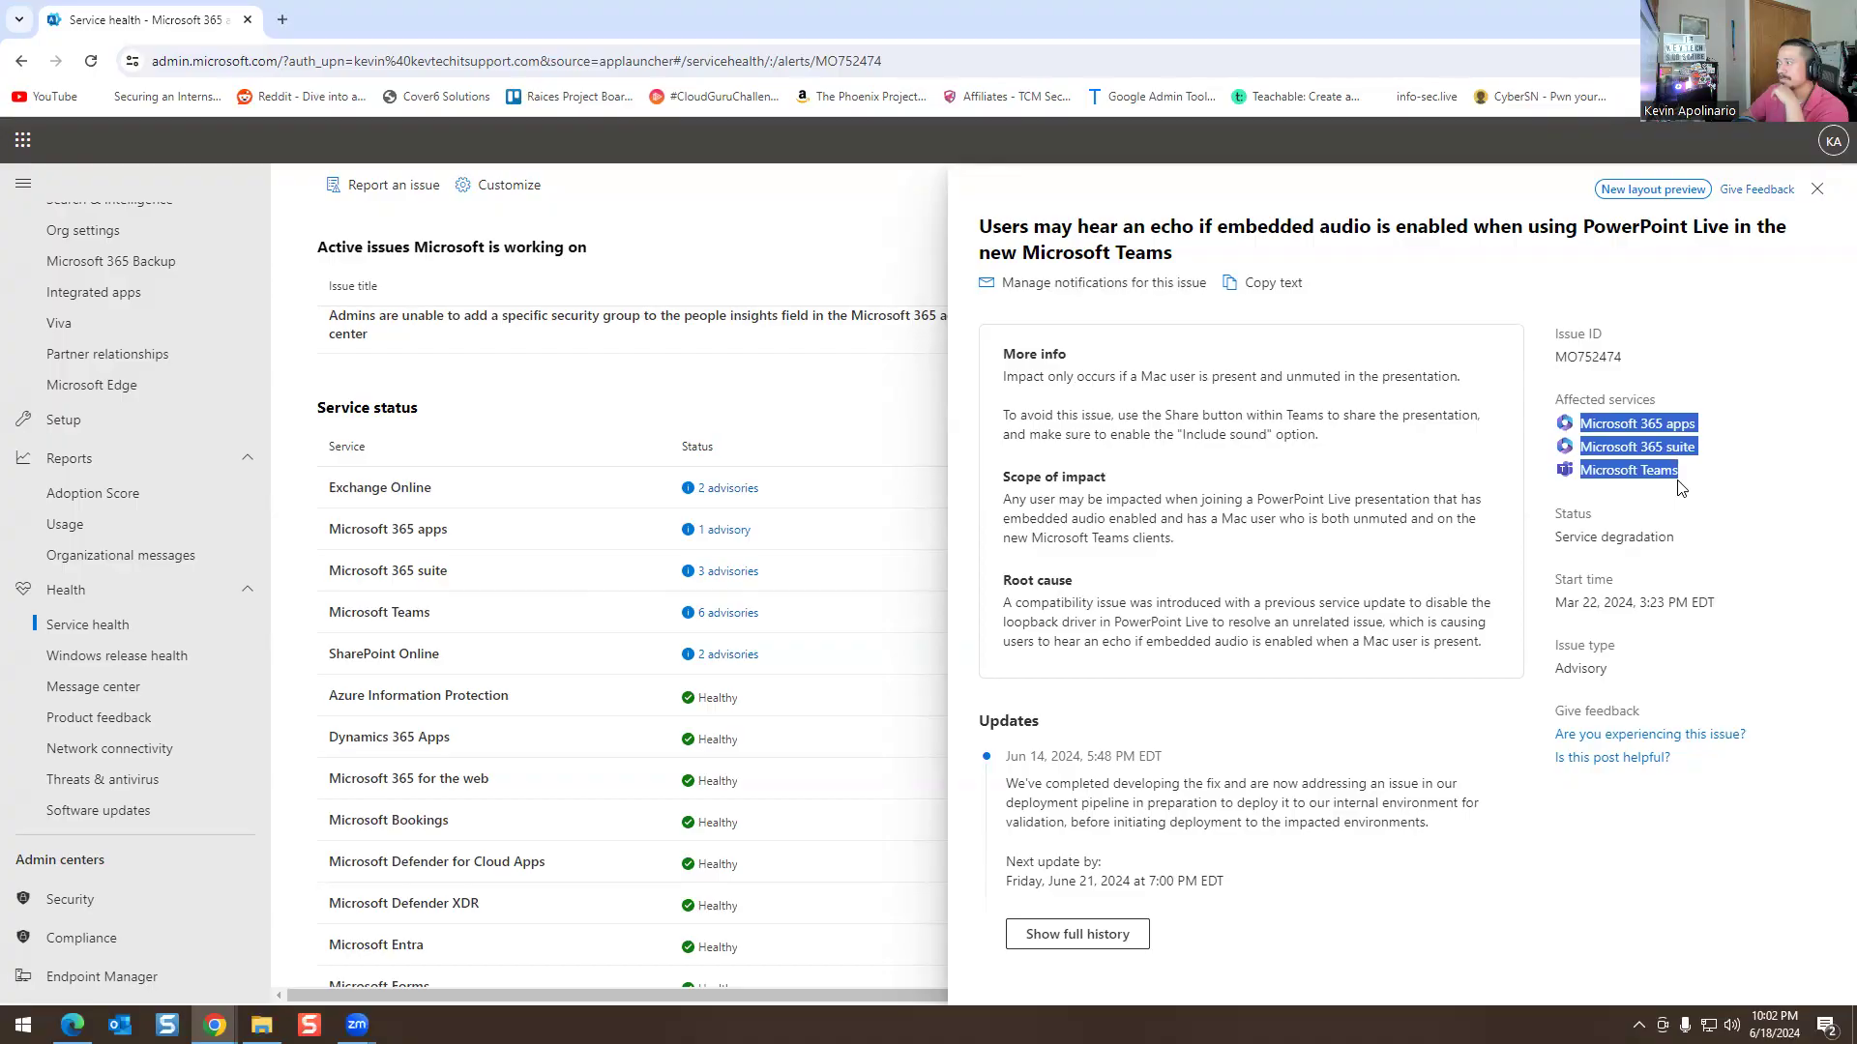
Scroll through the echo issue's full update history, then list the three Microsoft 365 suite advisories
left_click(1680, 488)
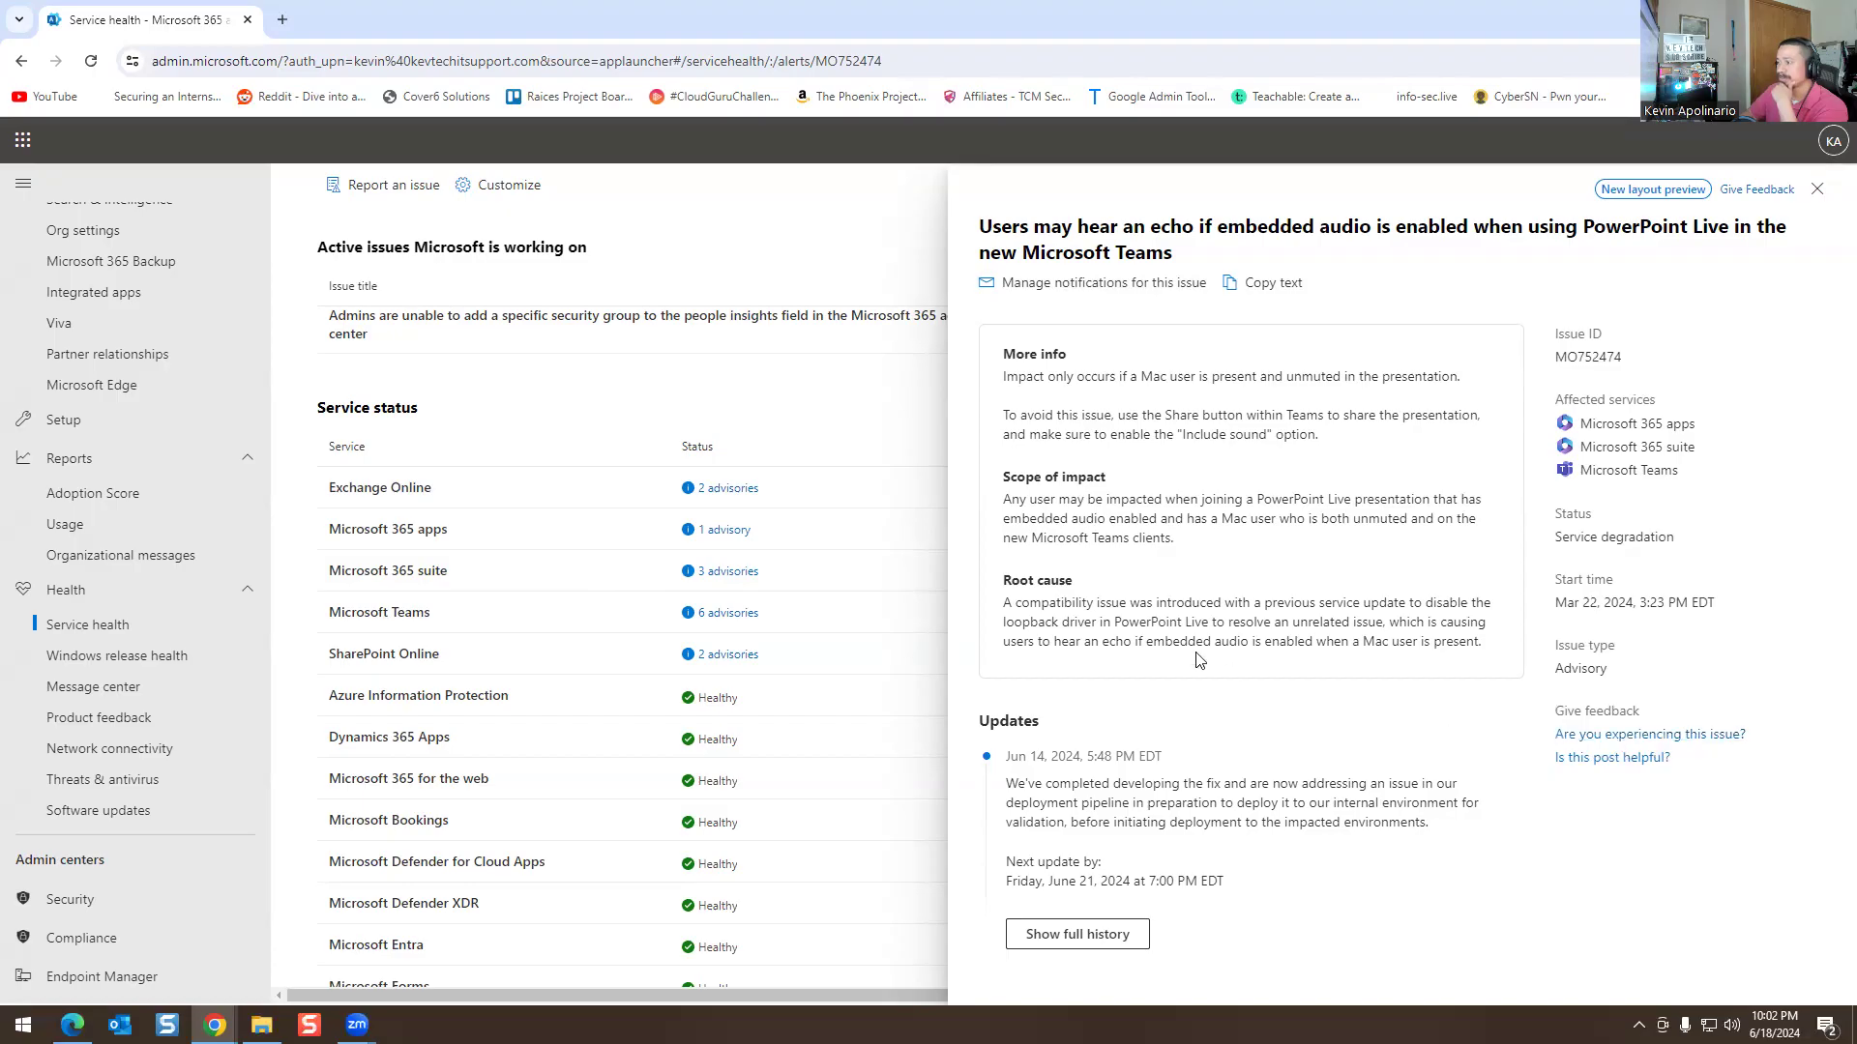
left_click(1064, 934)
scroll(1270, 709, "down", 2)
scroll(1269, 709, "down", 4)
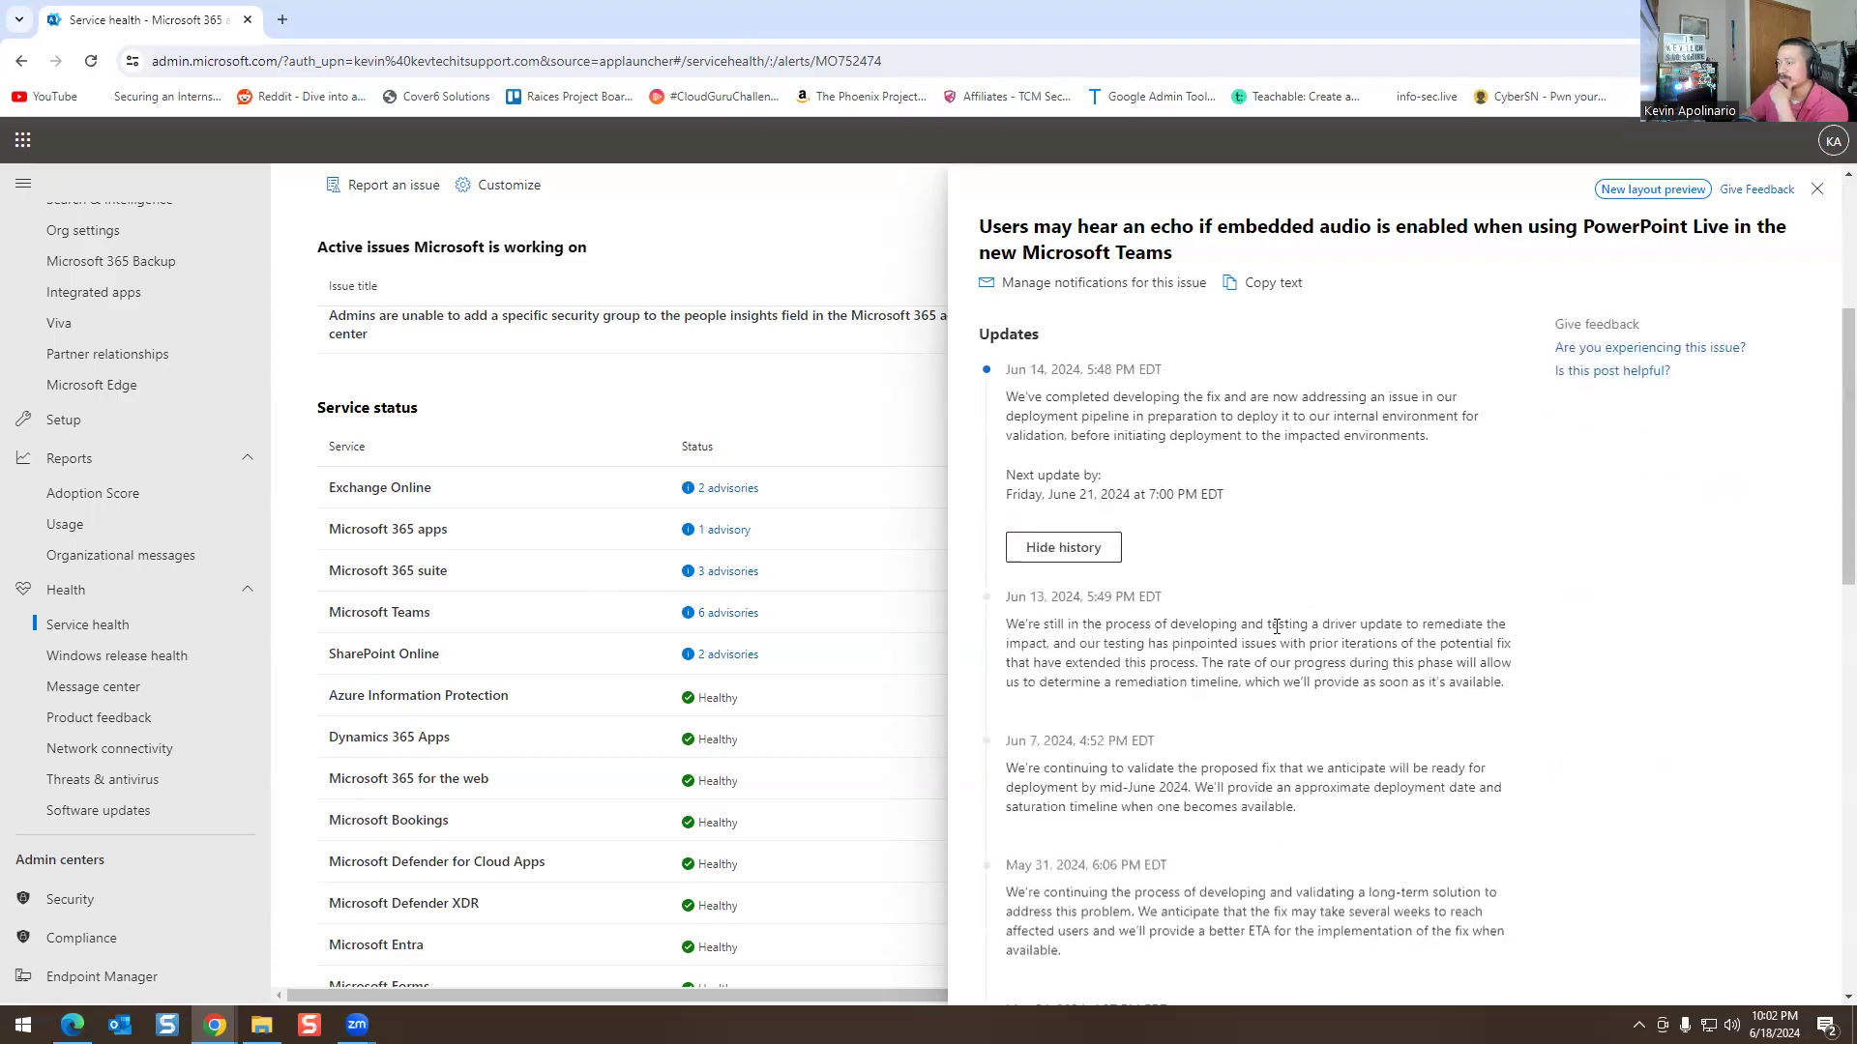
scroll(1309, 566, "down", 12)
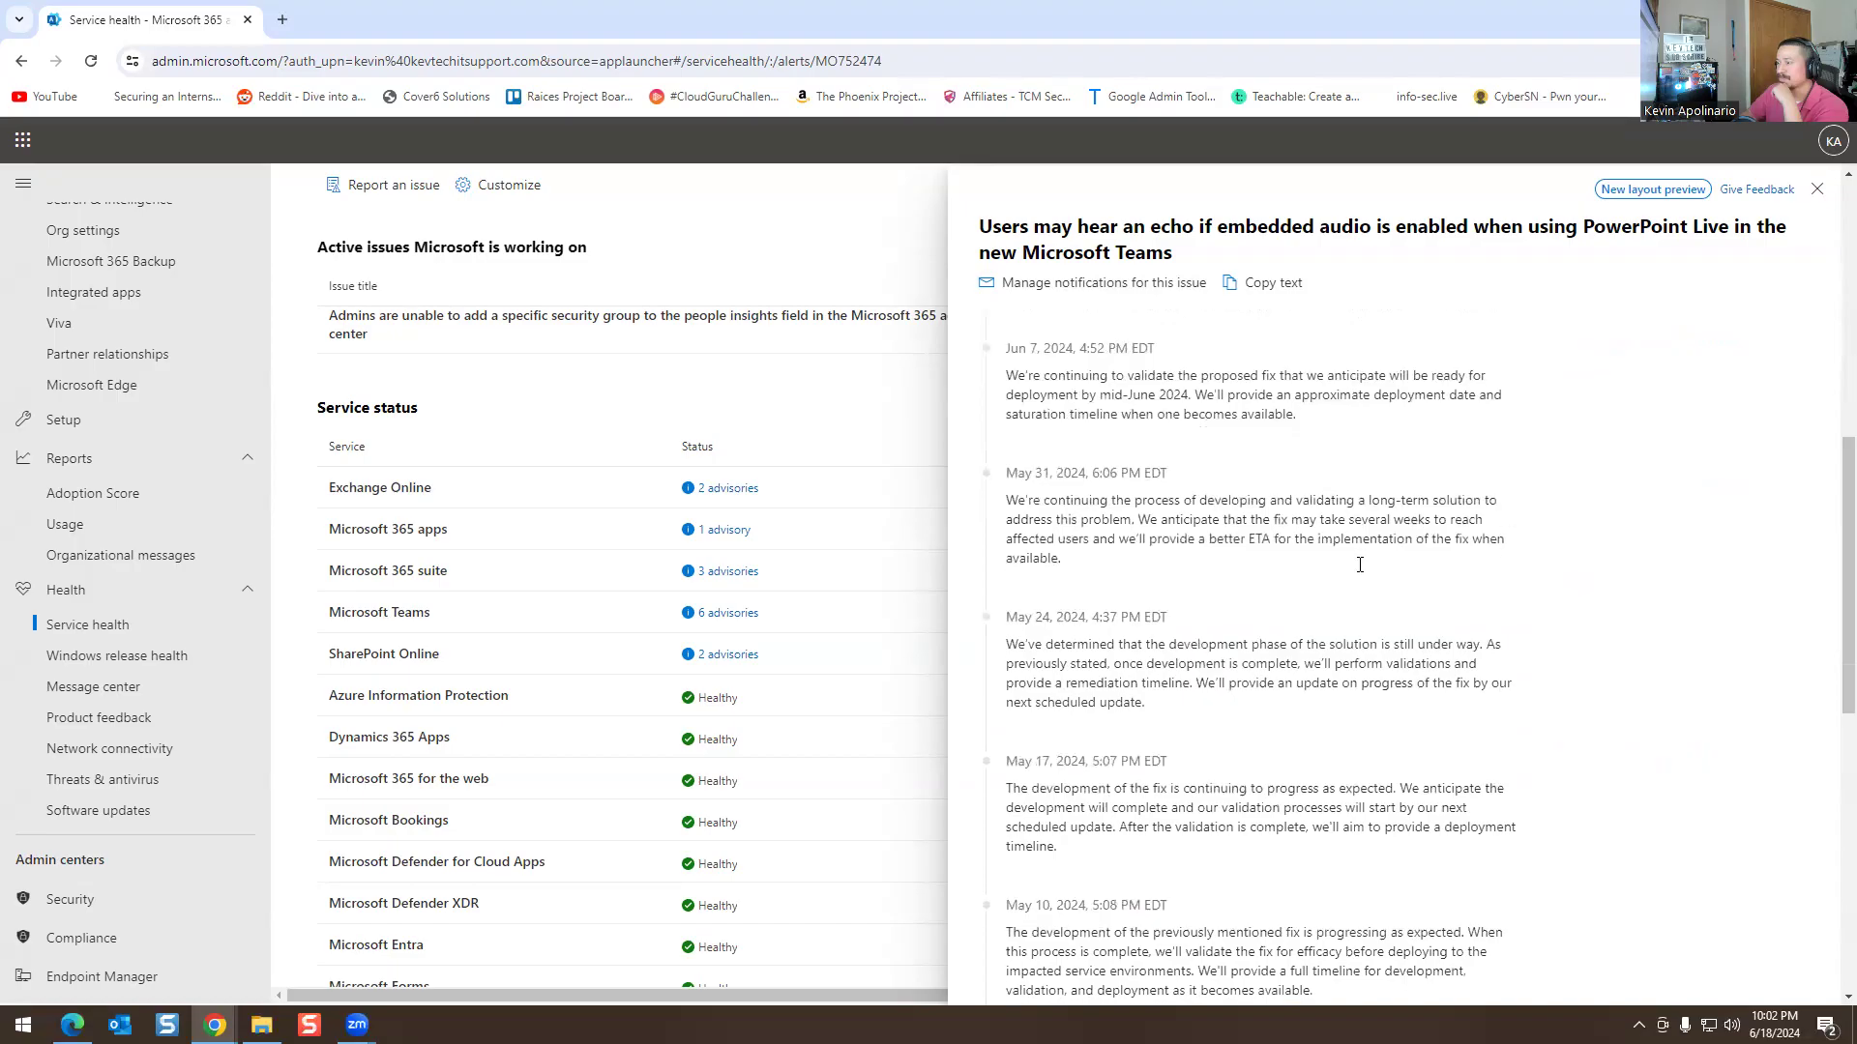
scroll(1363, 585, "down", 1)
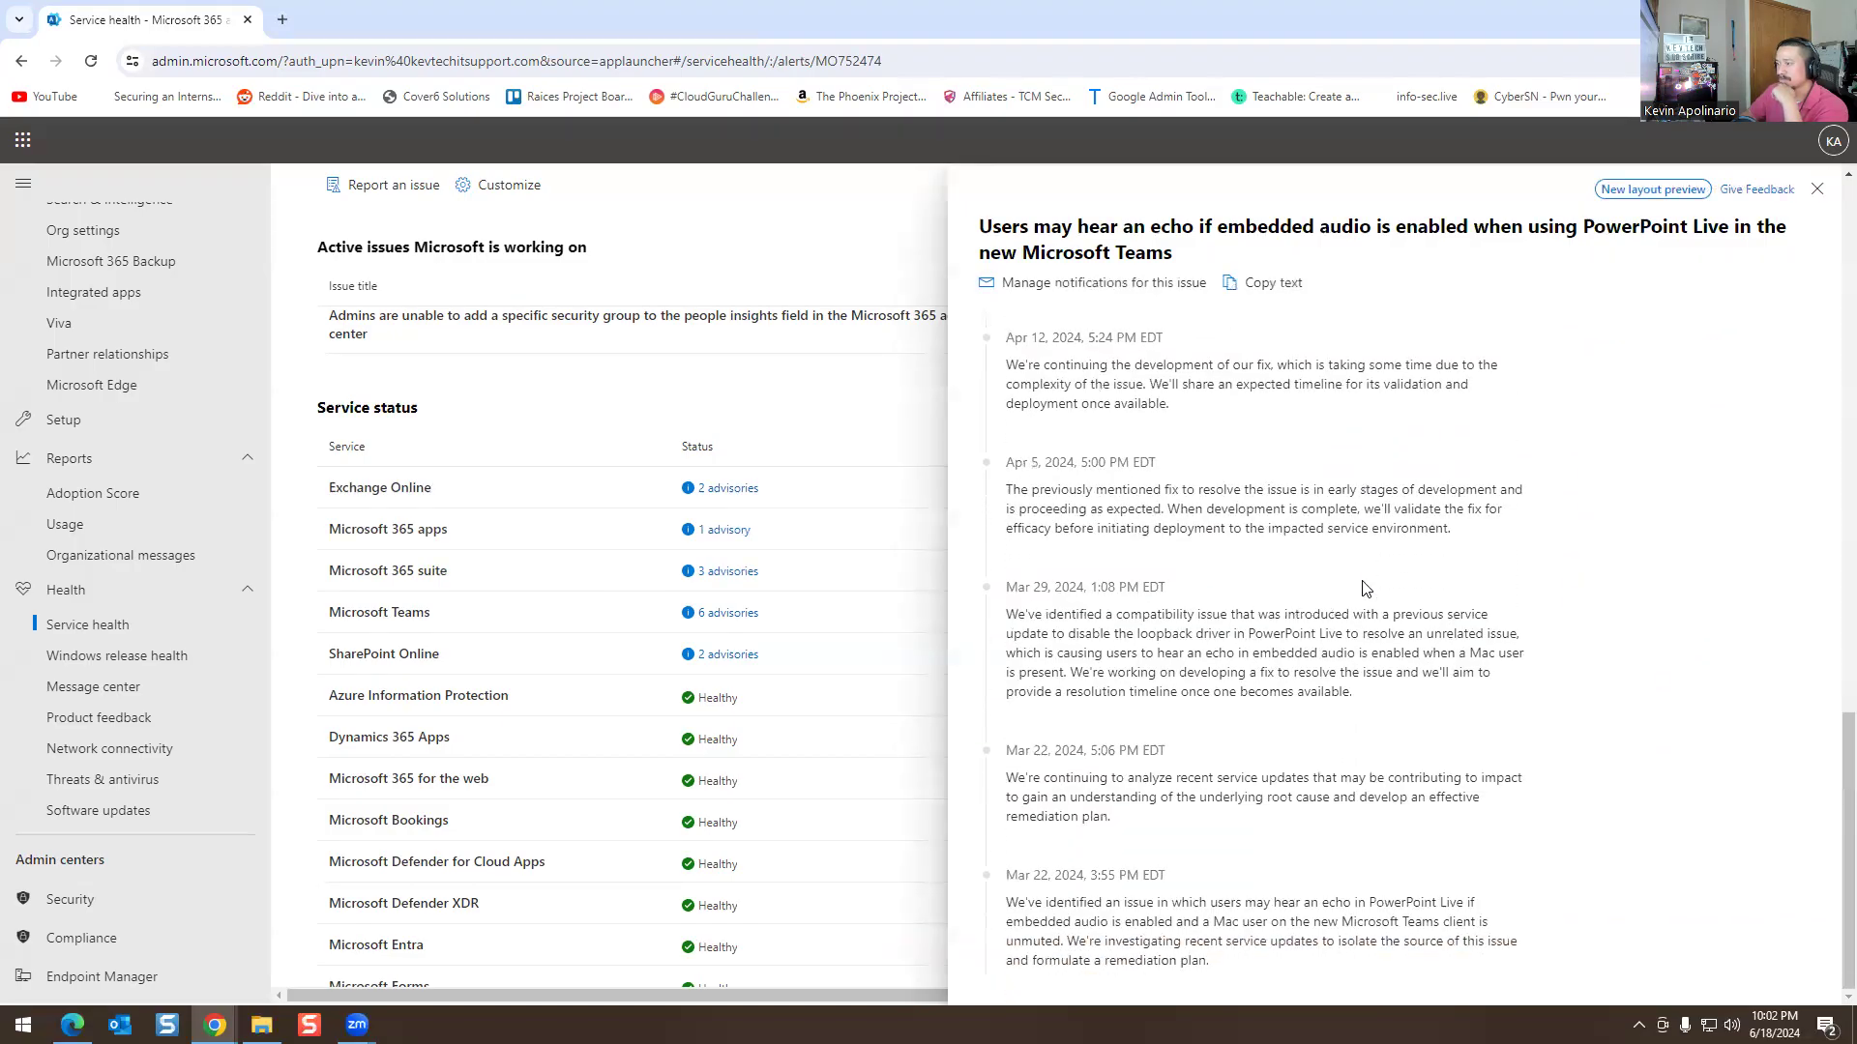
scroll(1339, 657, "up", 15)
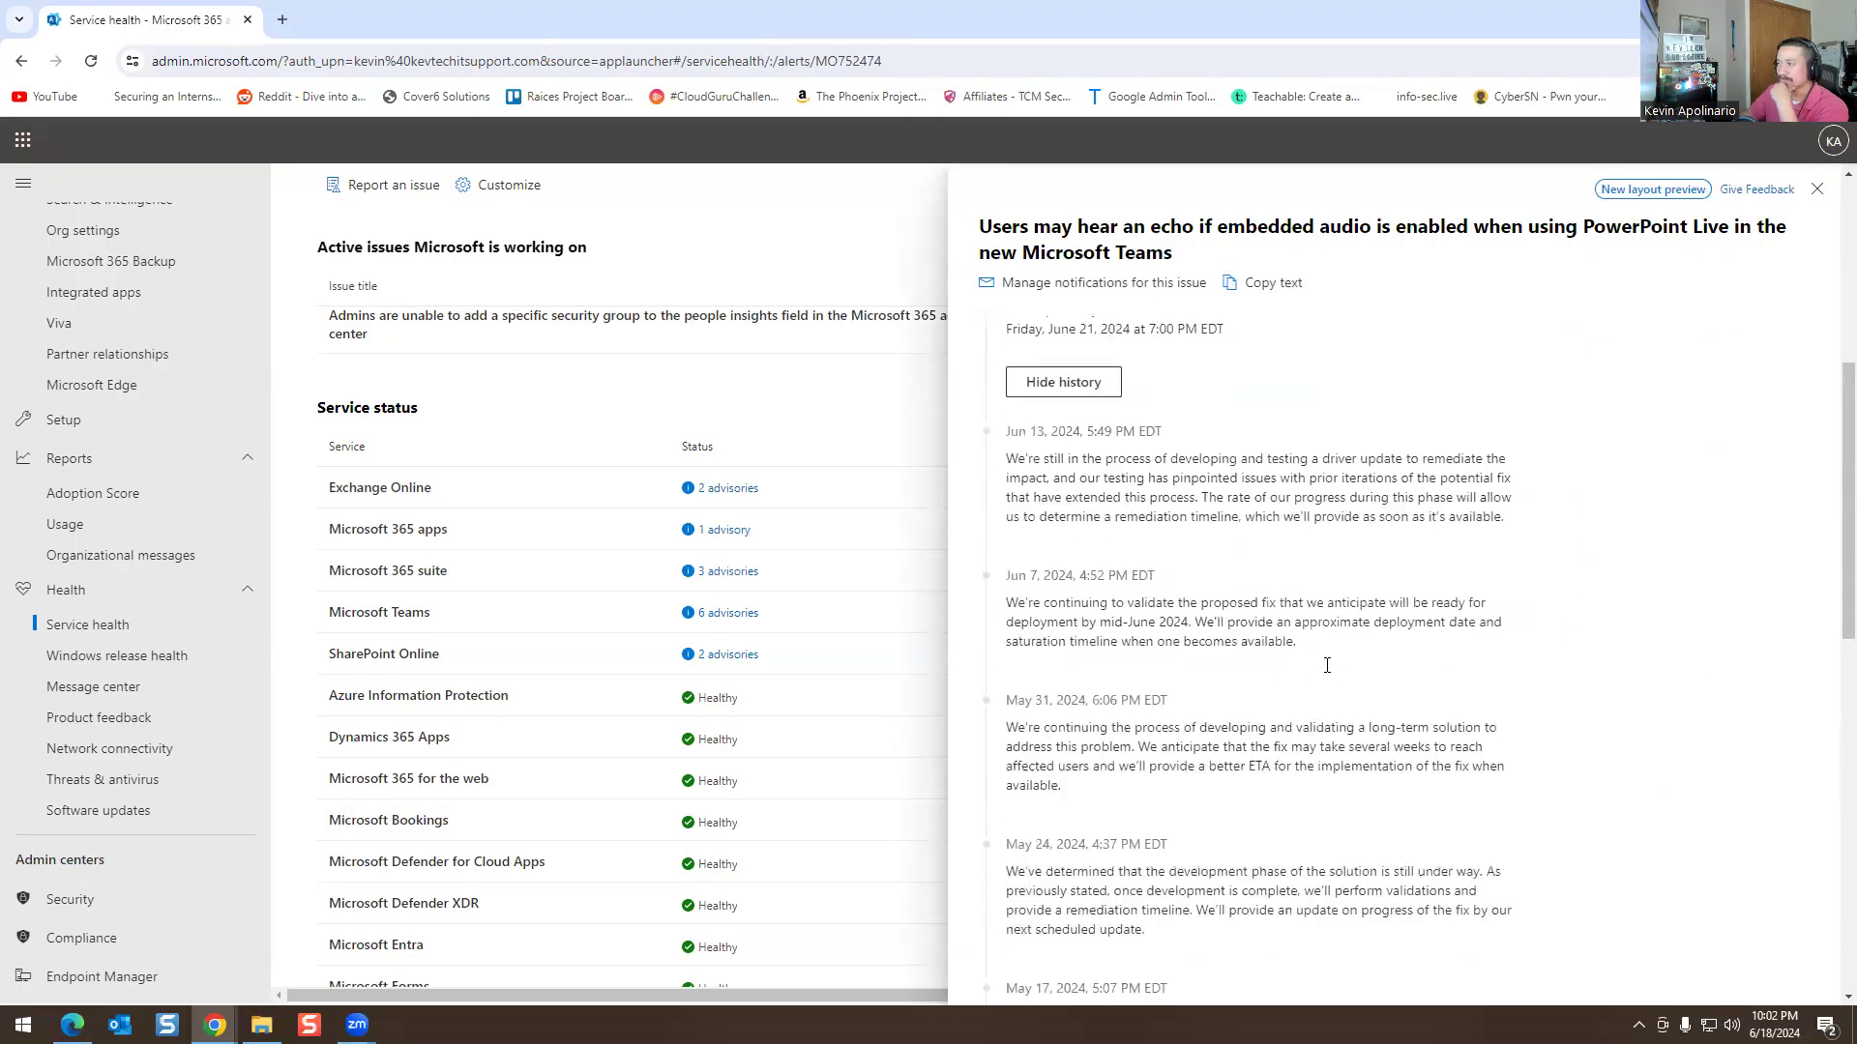
left_click(1817, 188)
left_click(697, 572)
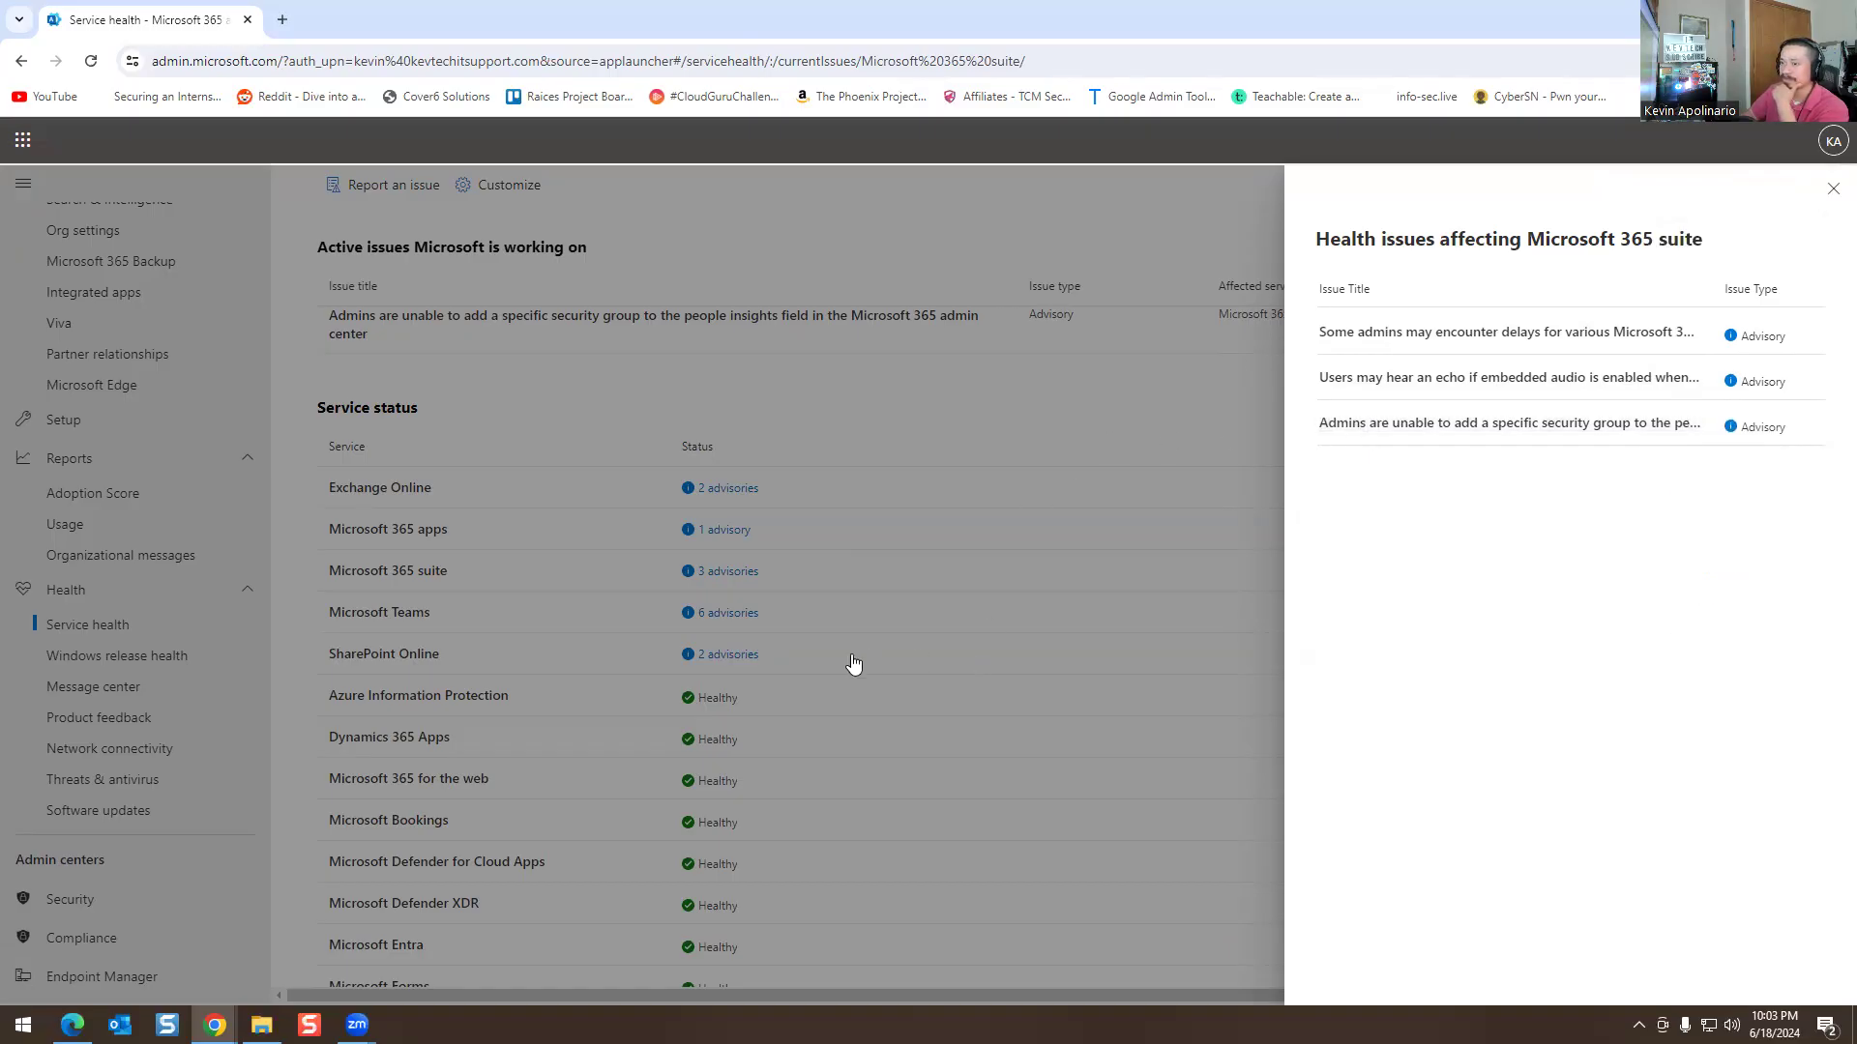
Review SharePoint Online's two advisories, including the search results one, then close the panel
left_click(1832, 191)
left_click(727, 654)
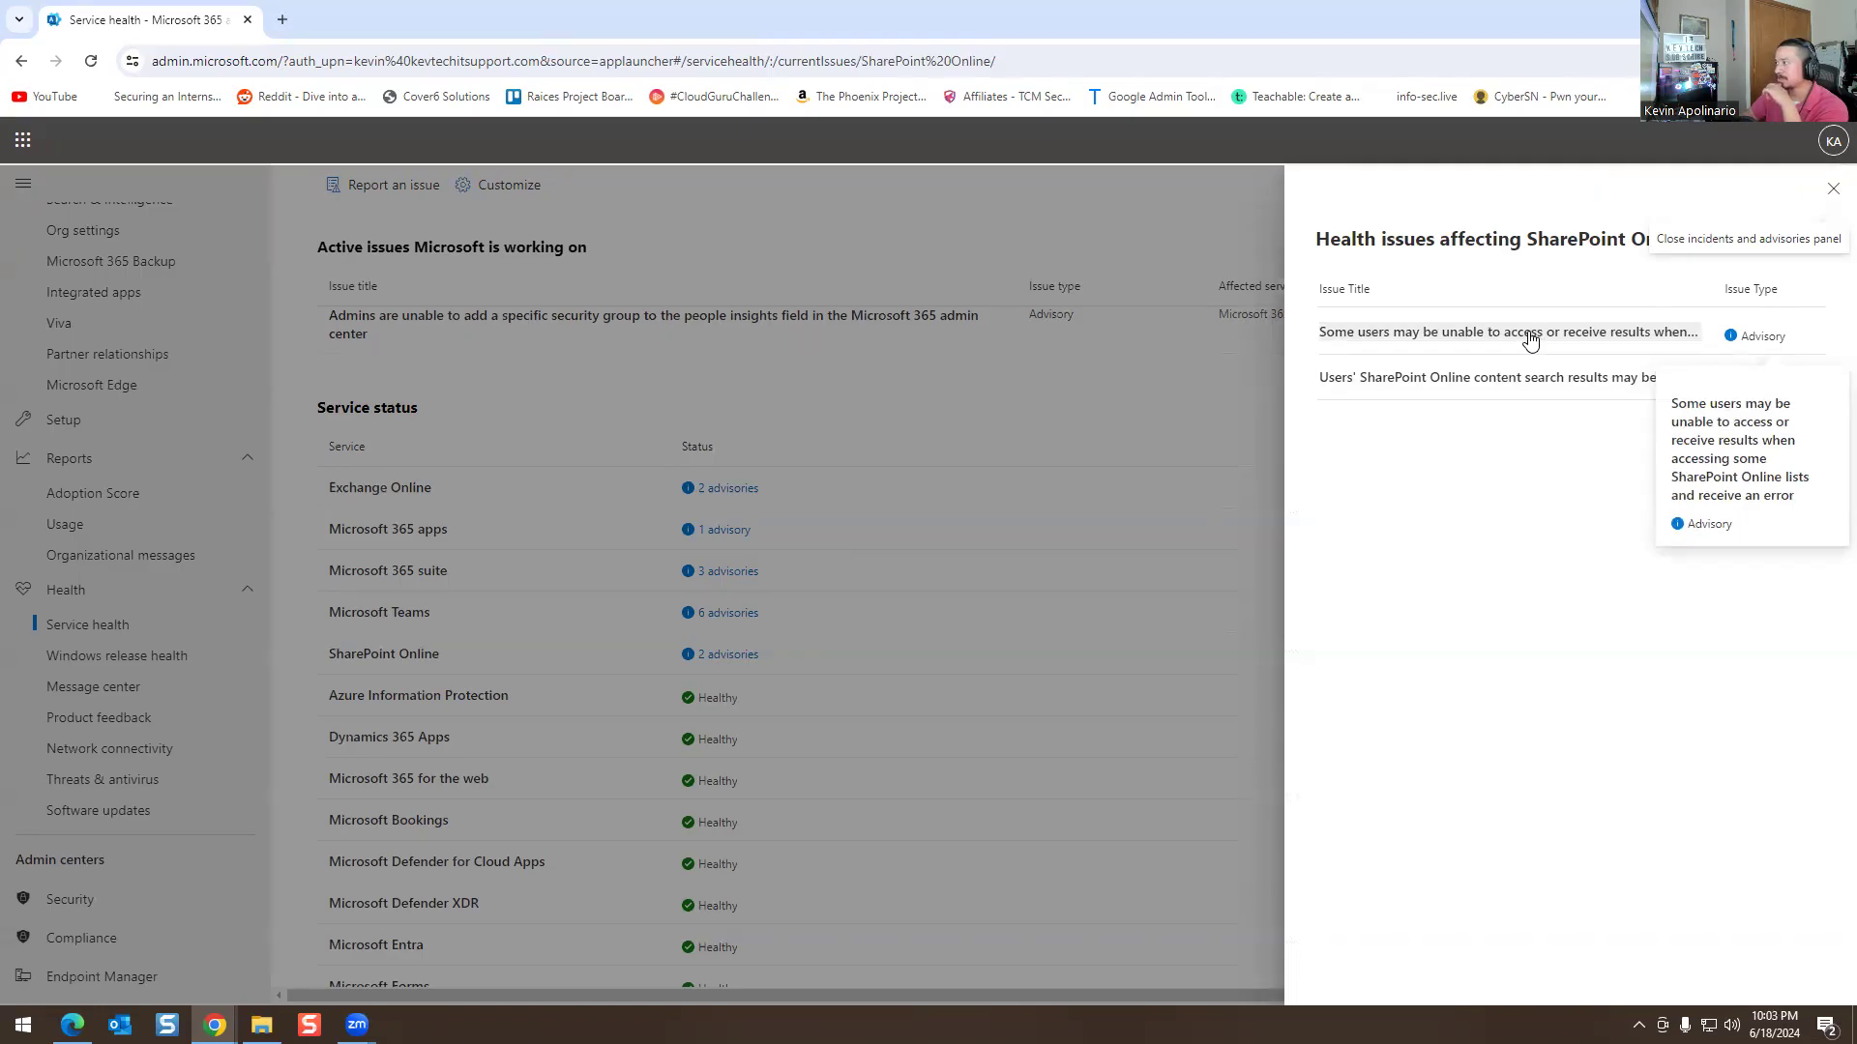
left_click(1413, 387)
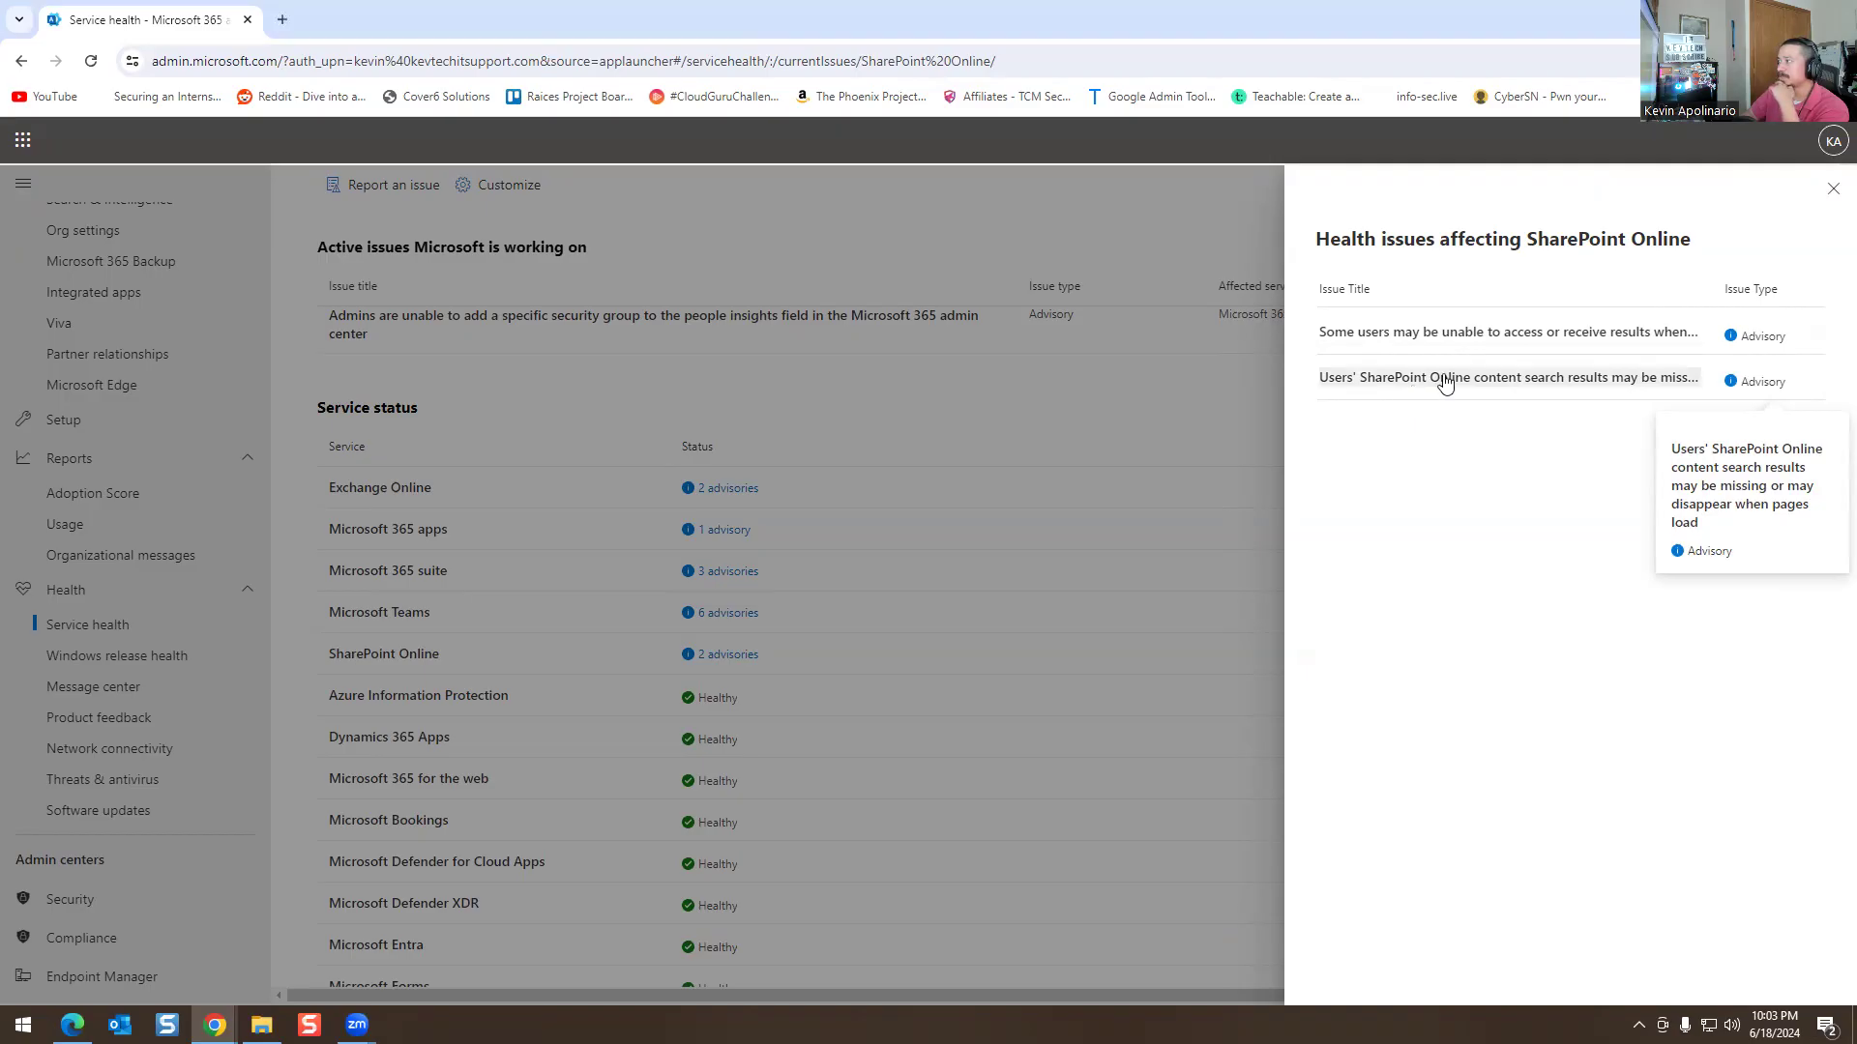
left_click(1833, 191)
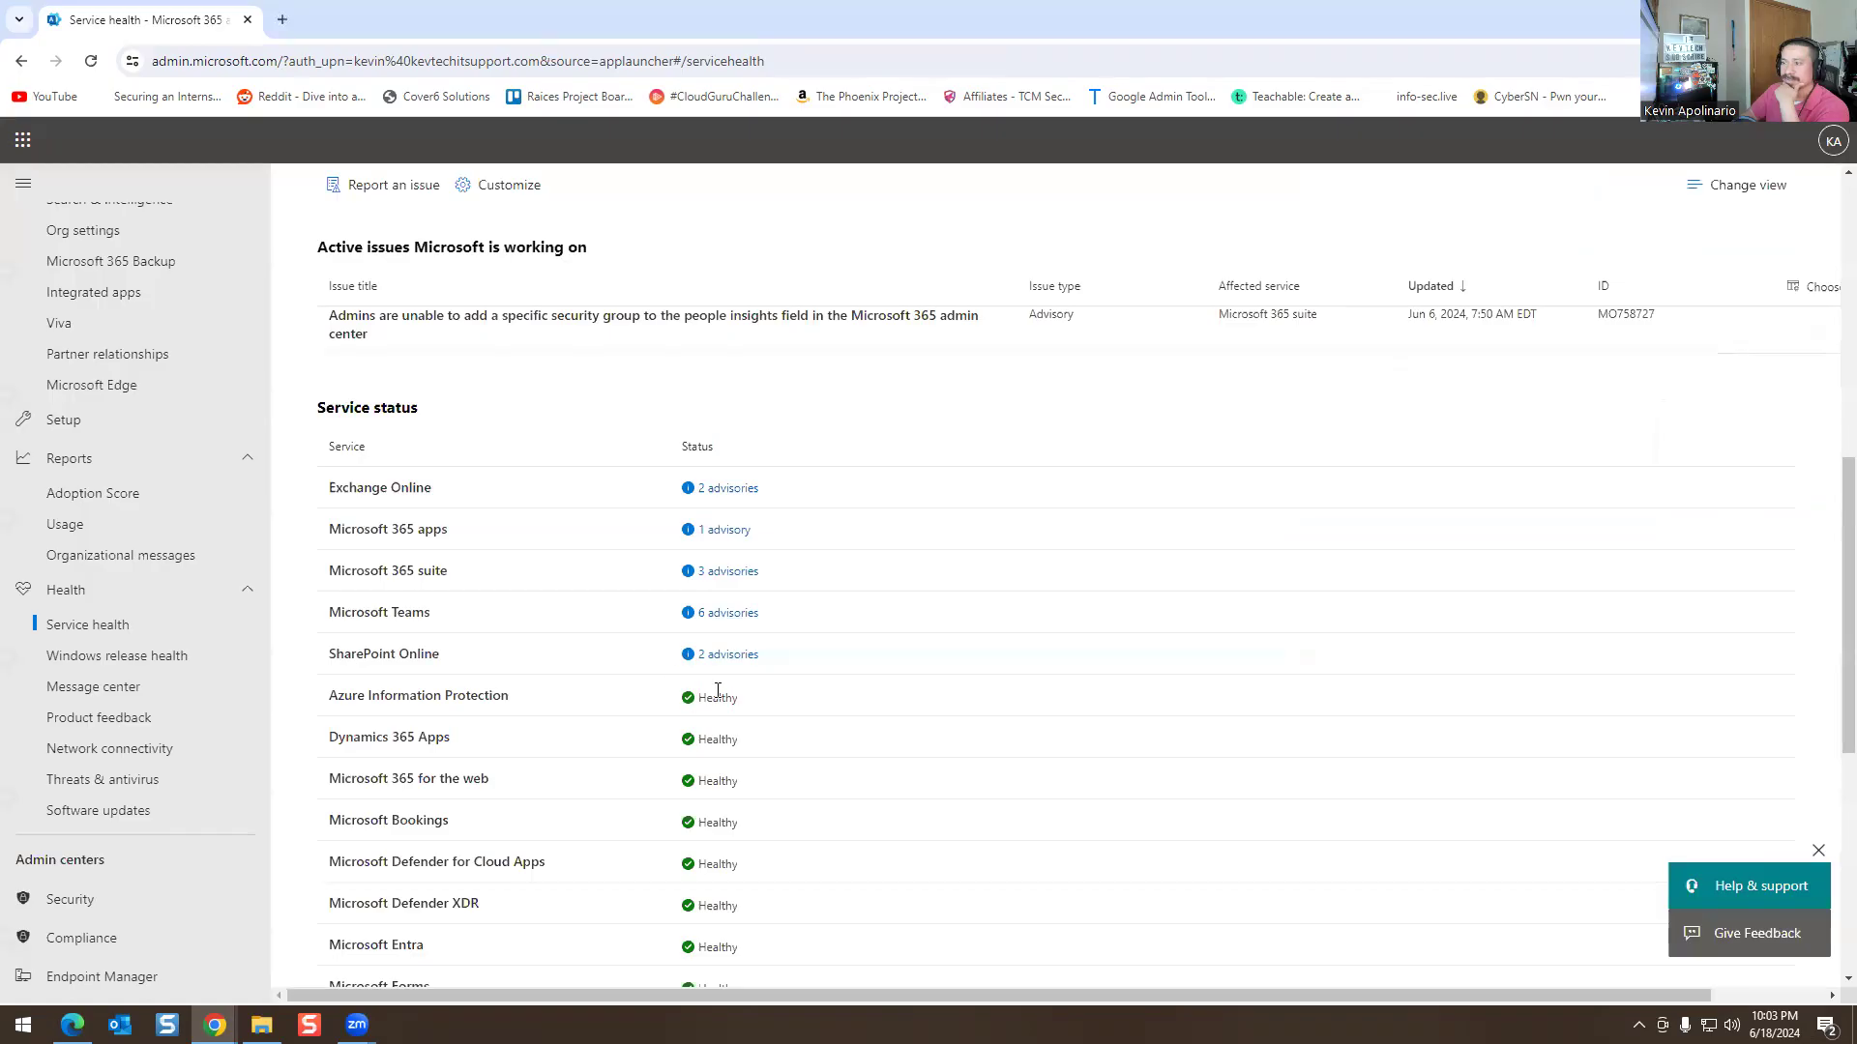
scroll(717, 690, "down", 6)
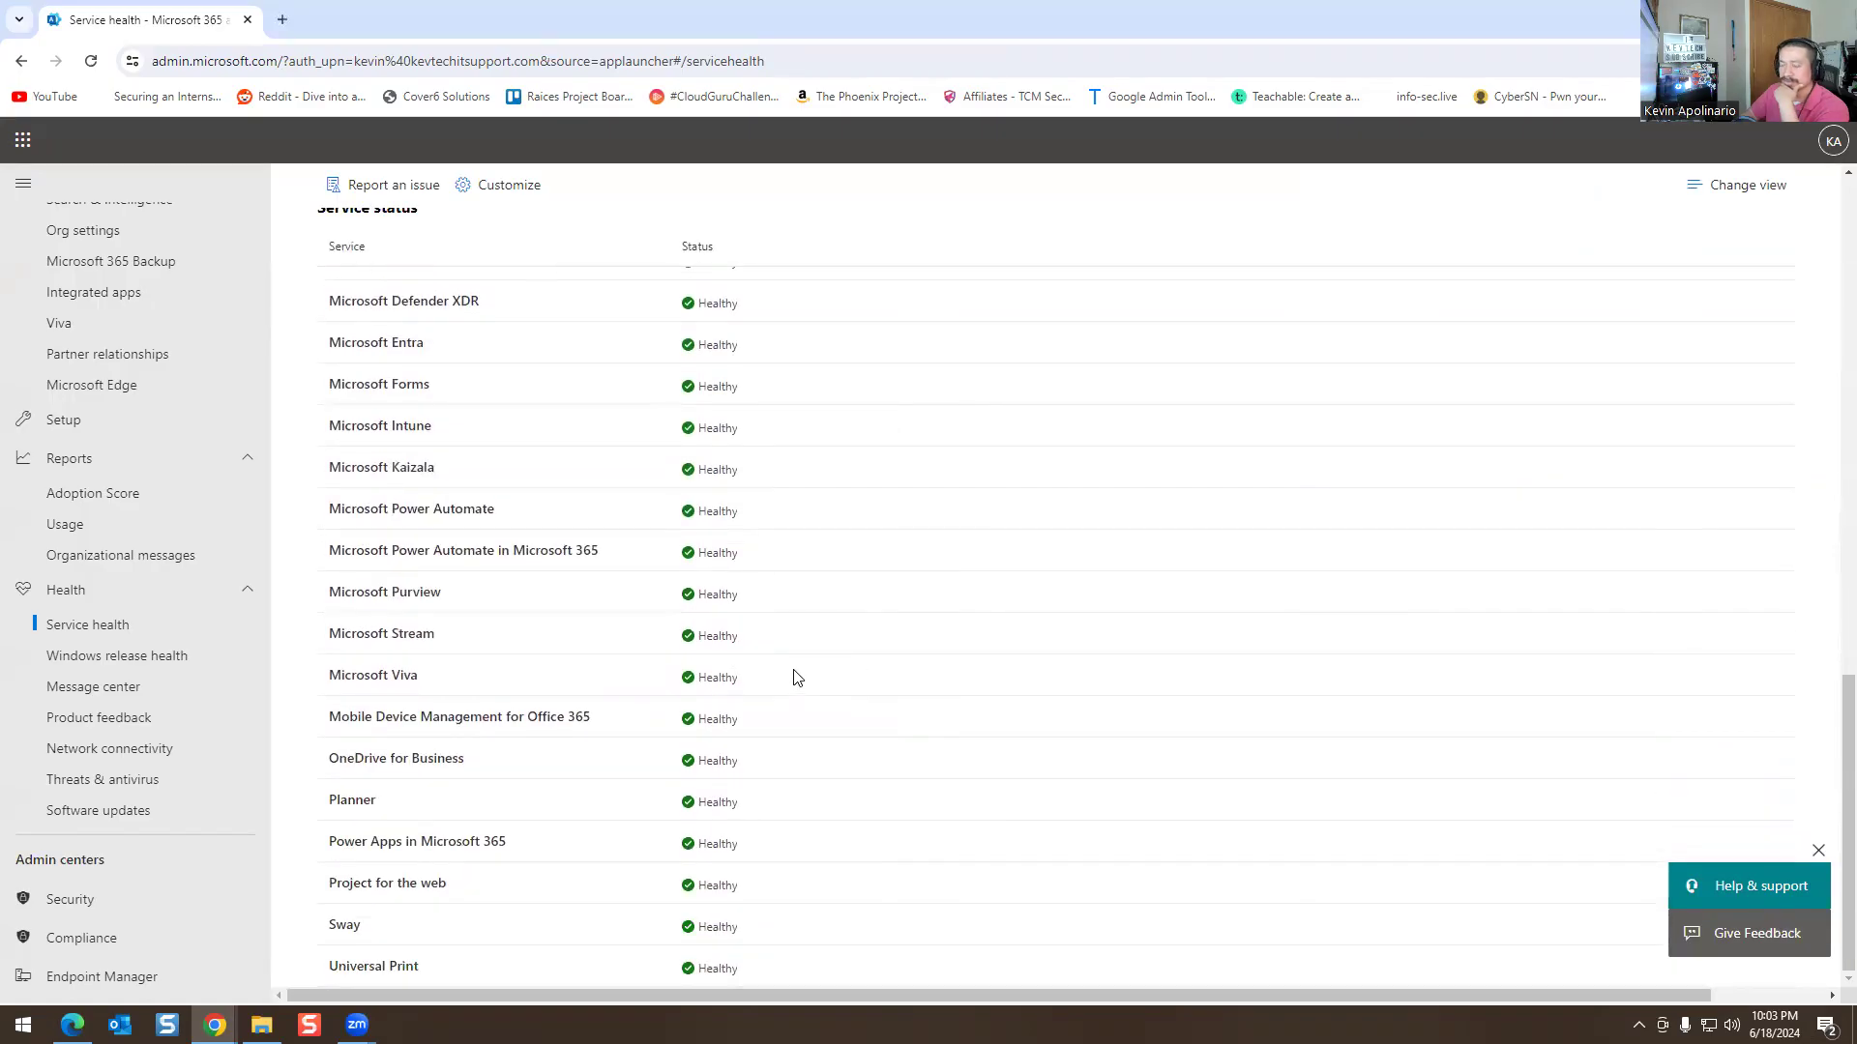
scroll(661, 742, "up", 5)
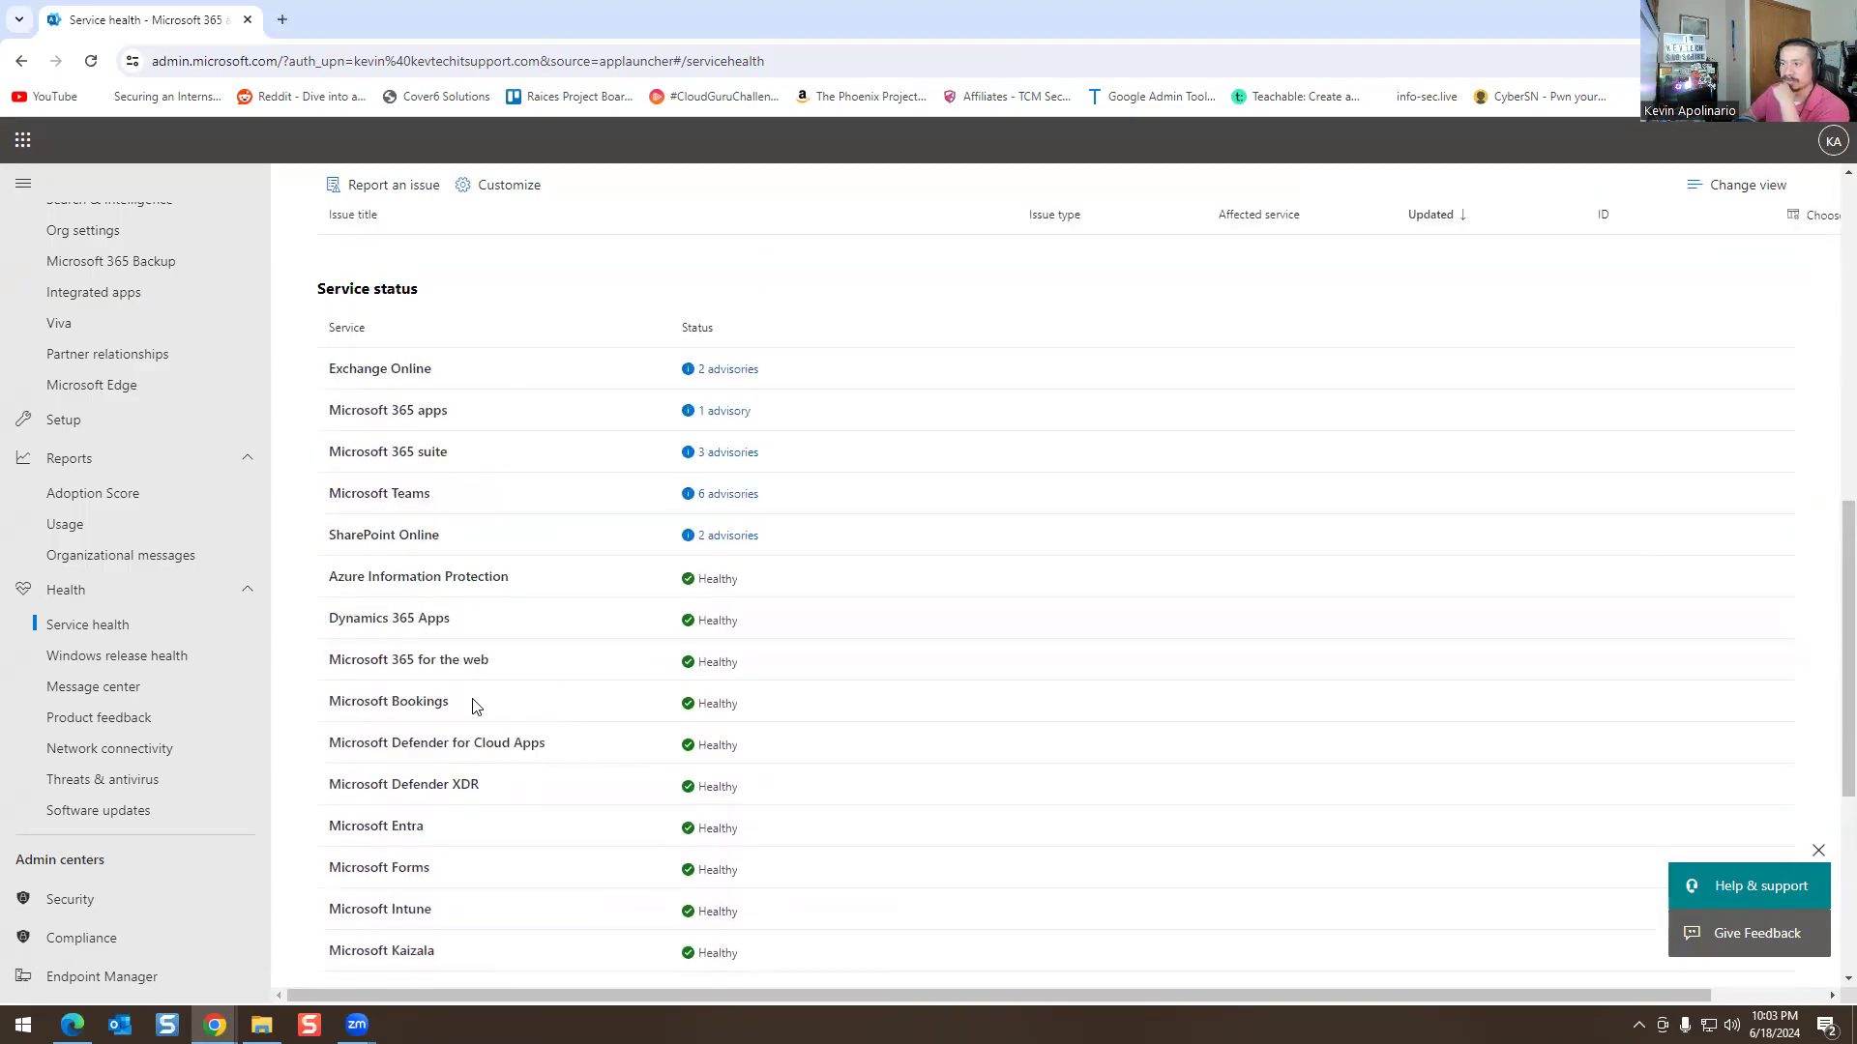
scroll(434, 761, "up", 1)
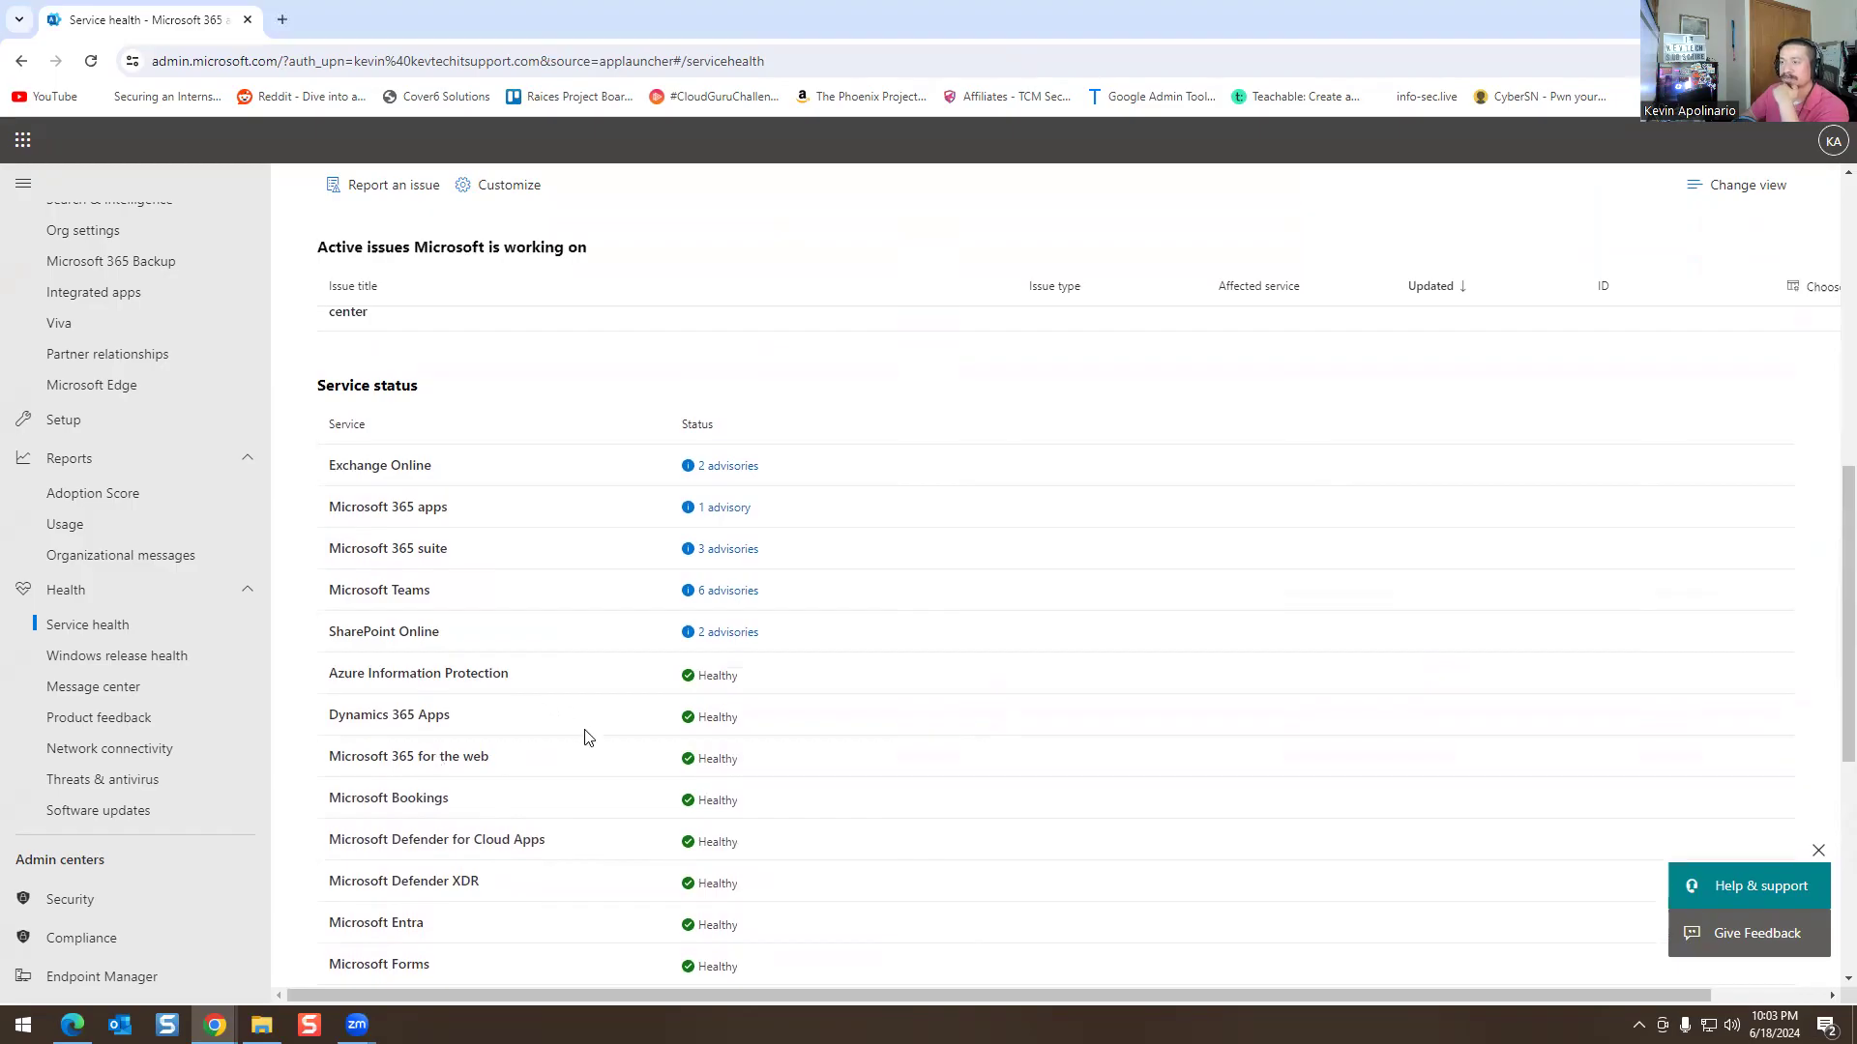
scroll(587, 738, "up", 10)
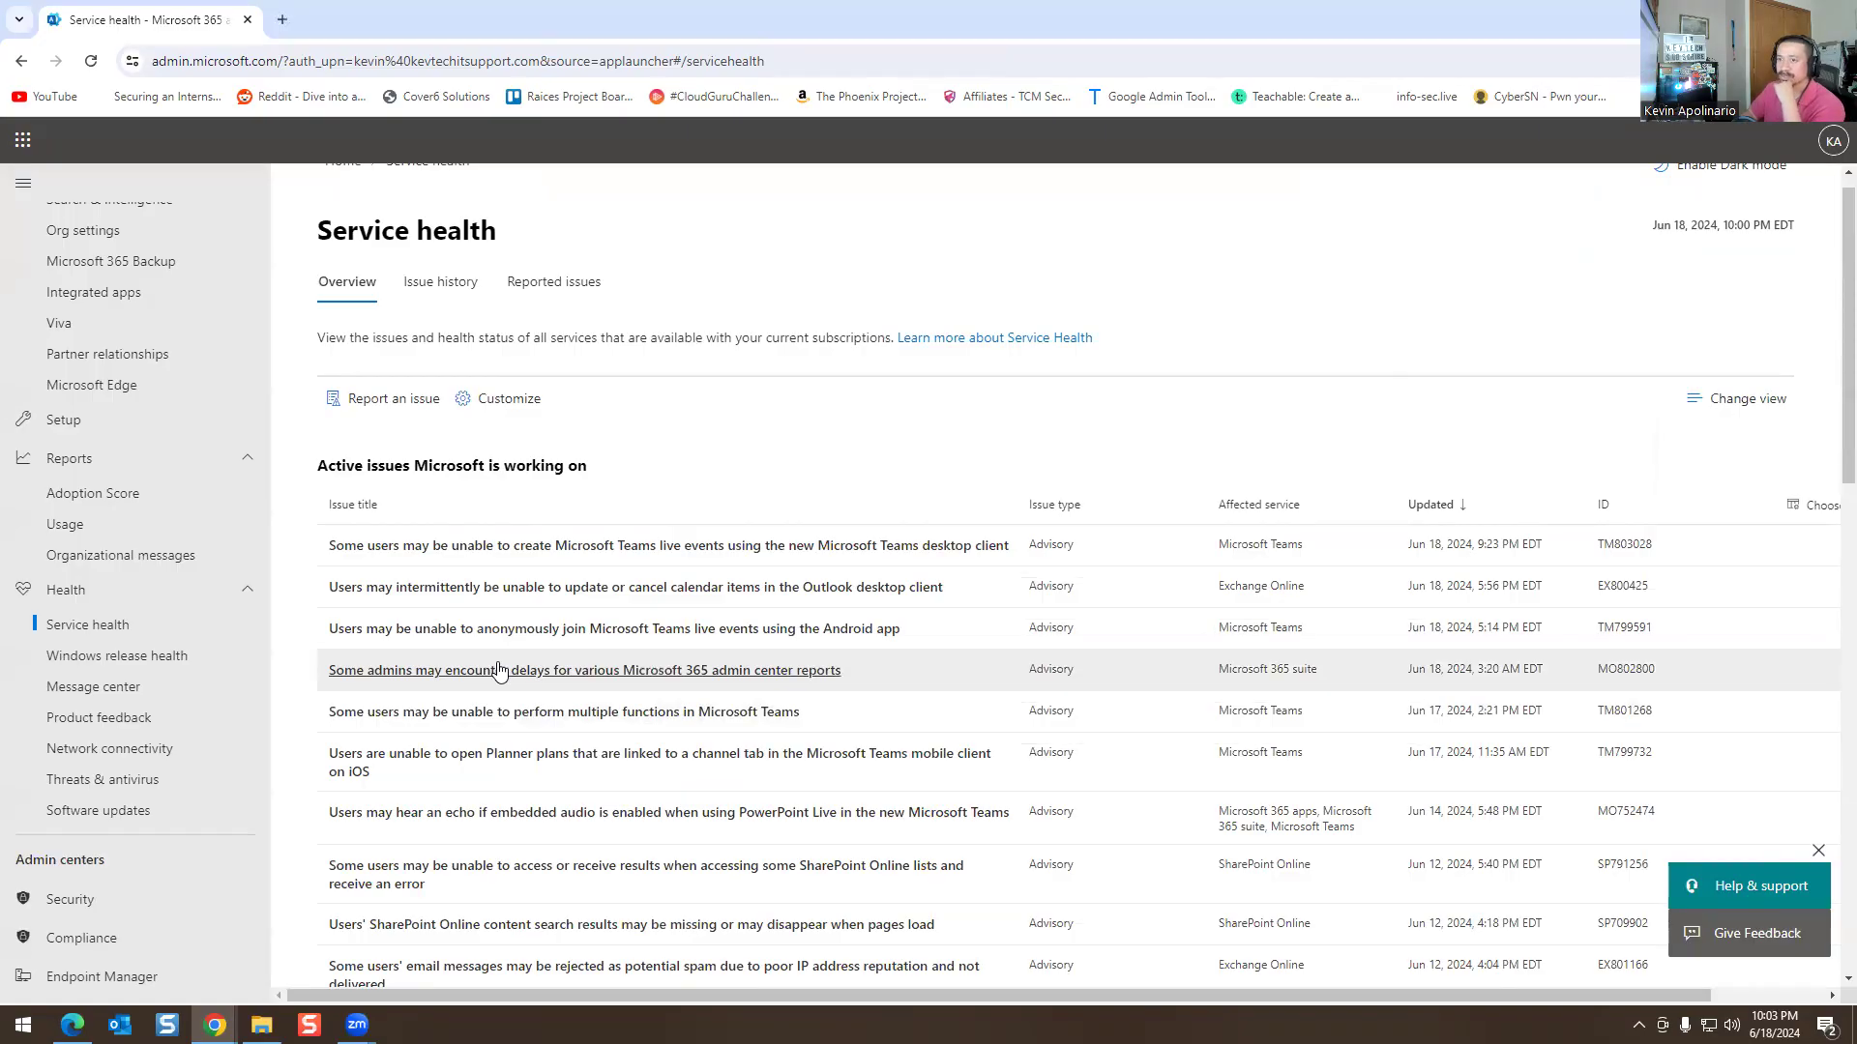
left_click(497, 411)
Stop showing Azure Information Protection in the customized service health view
scroll(1501, 554, "down", 4)
scroll(1501, 554, "up", 4)
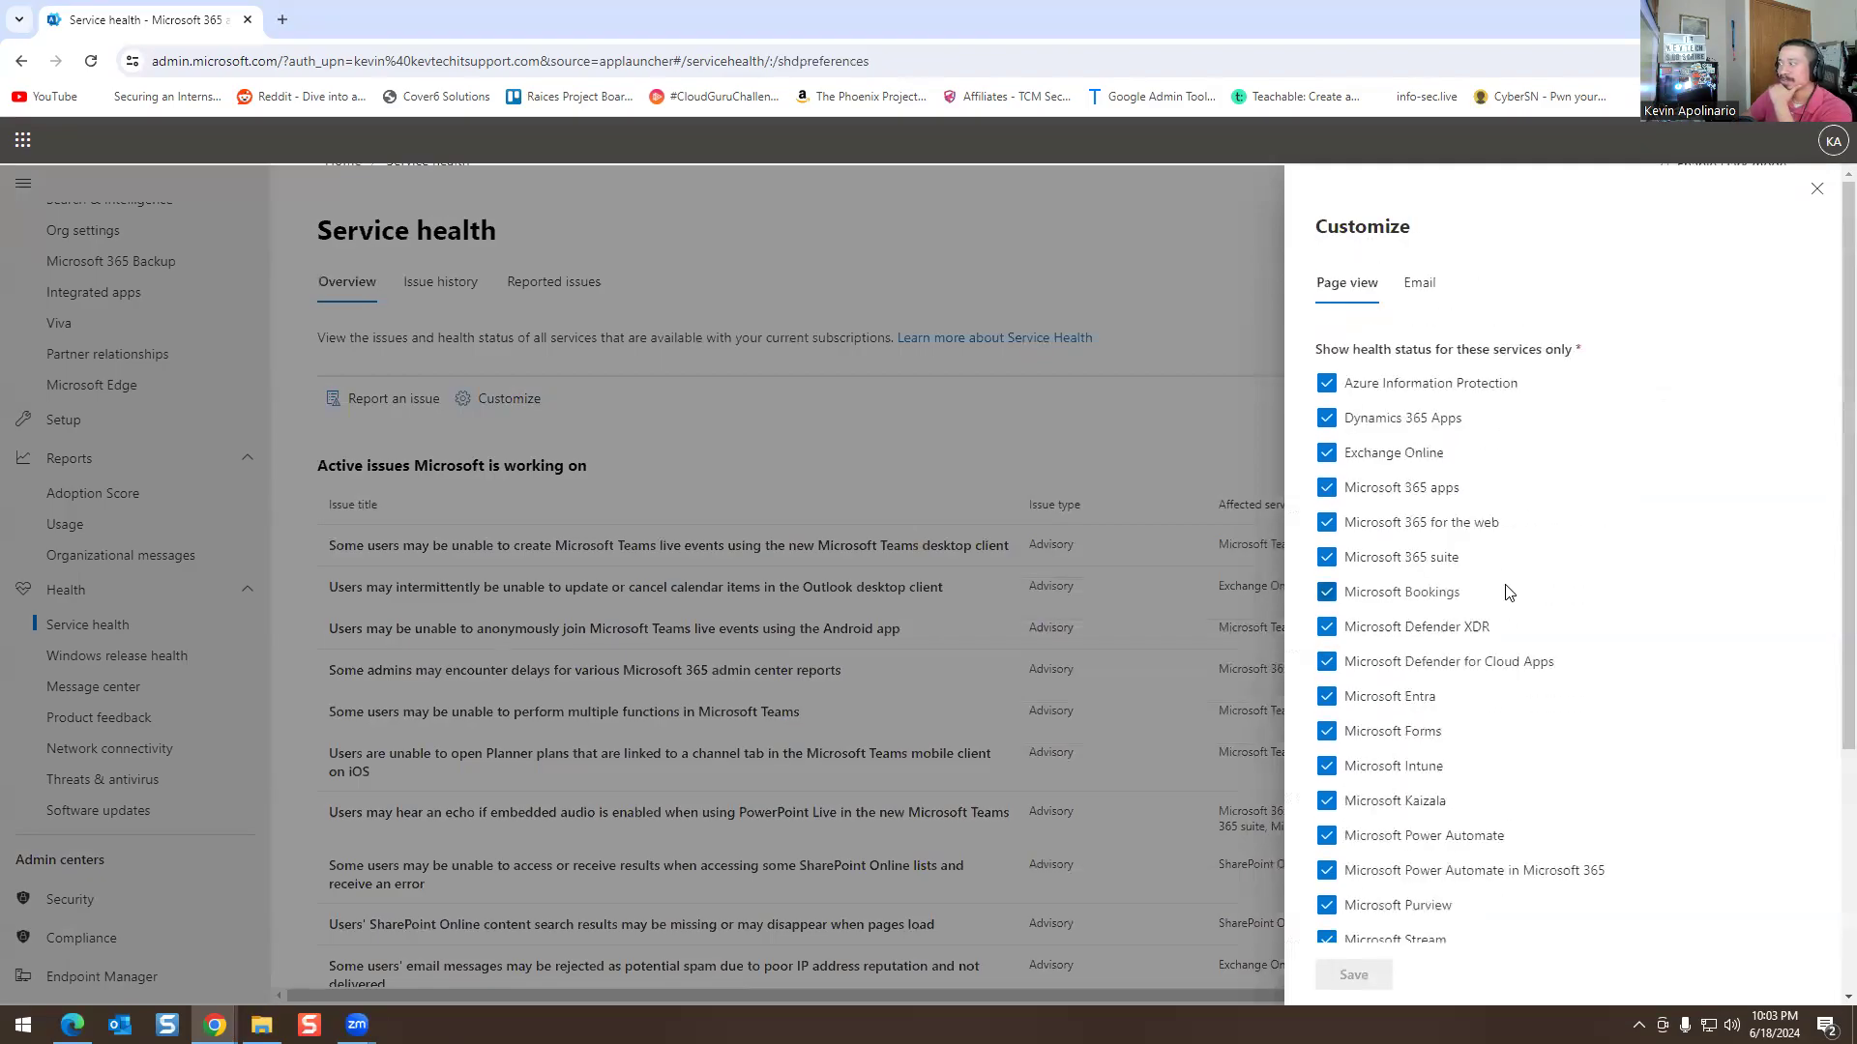
left_click(1327, 384)
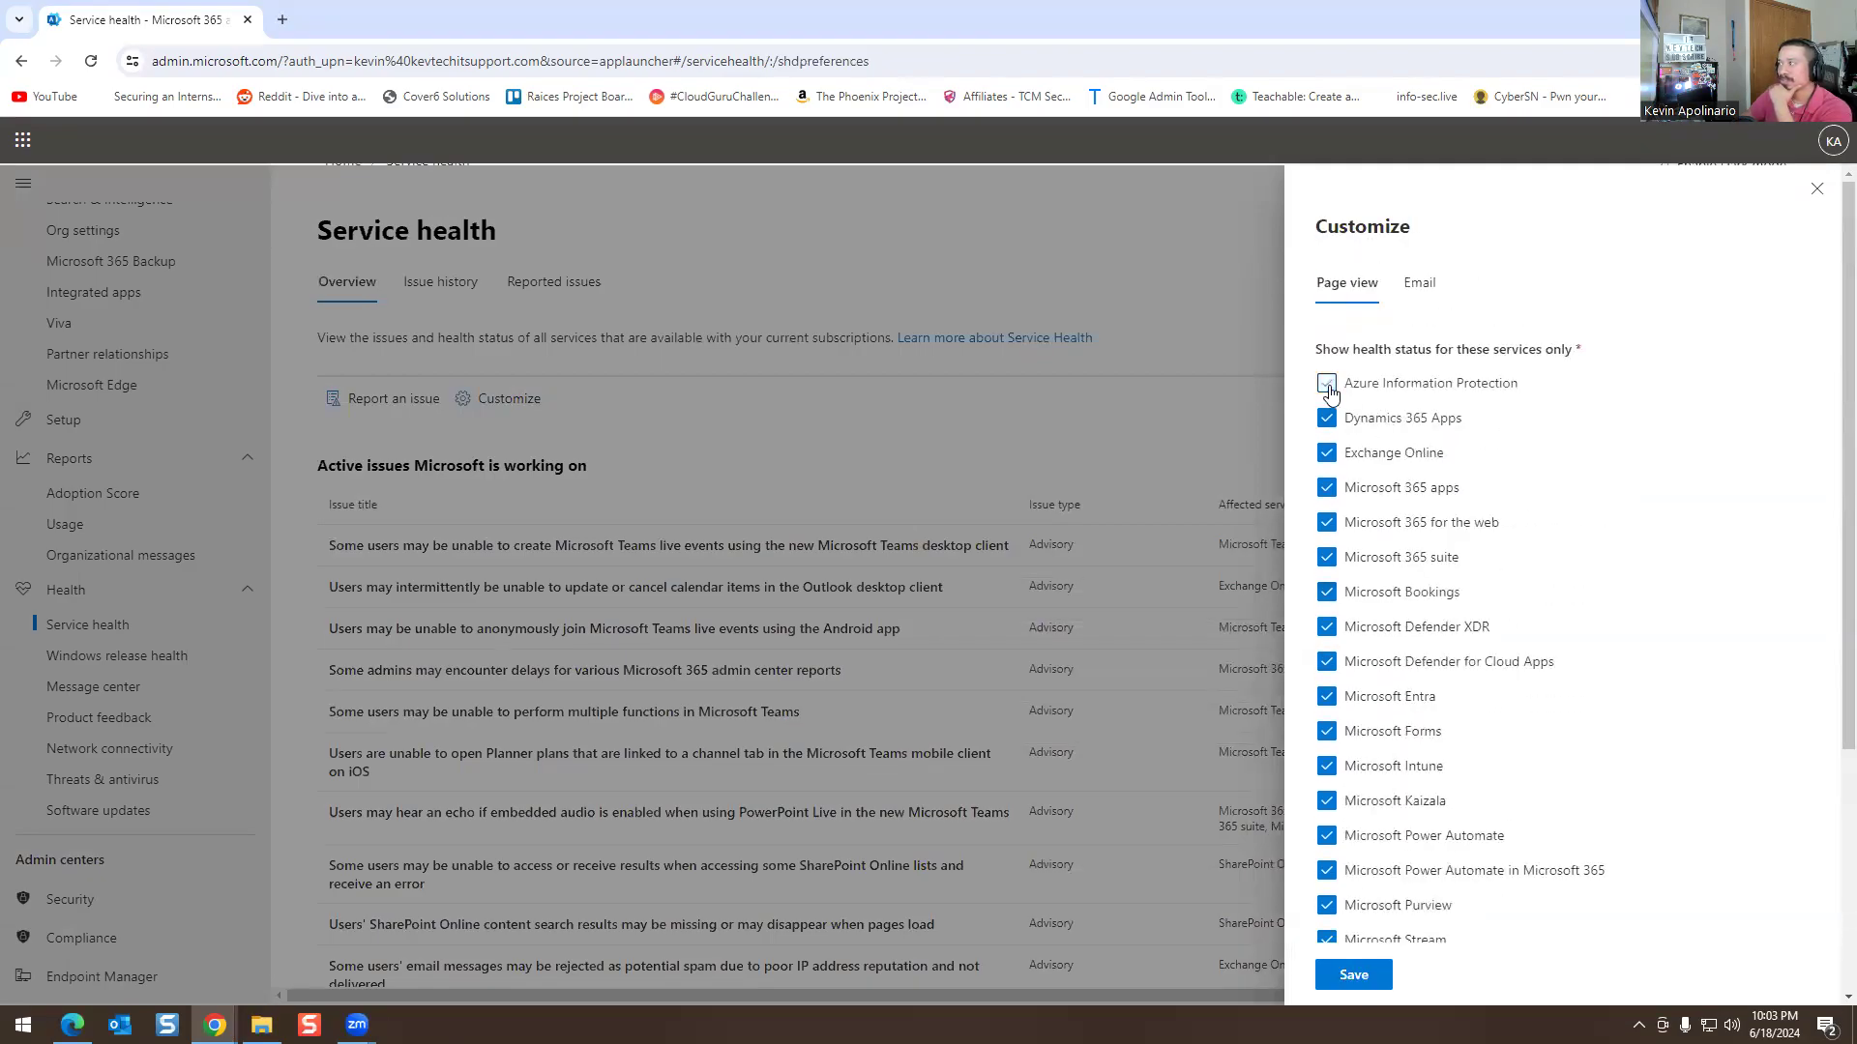
Email incidents and advisories to the primary address only, with other addresses off, and save
left_click(1403, 290)
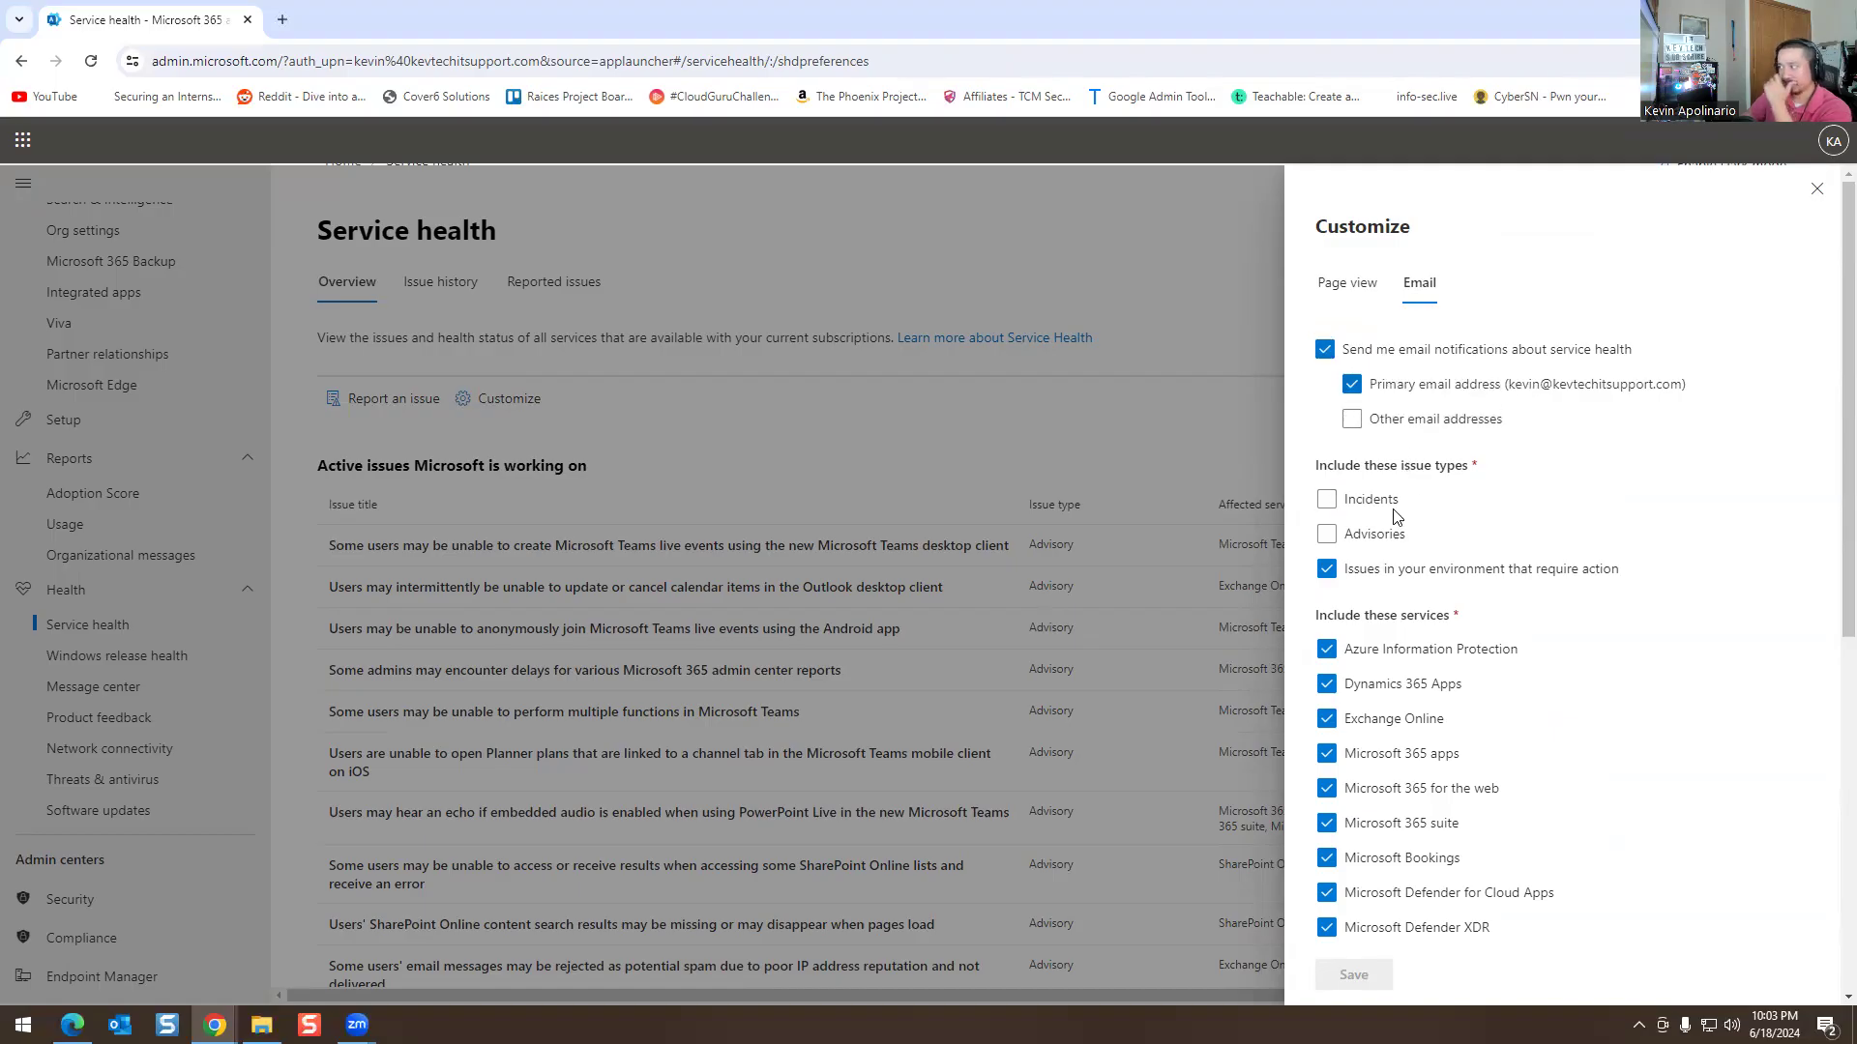
left_click(1325, 531)
left_click(1326, 501)
scroll(1354, 639, "down", 6)
scroll(1451, 727, "up", 6)
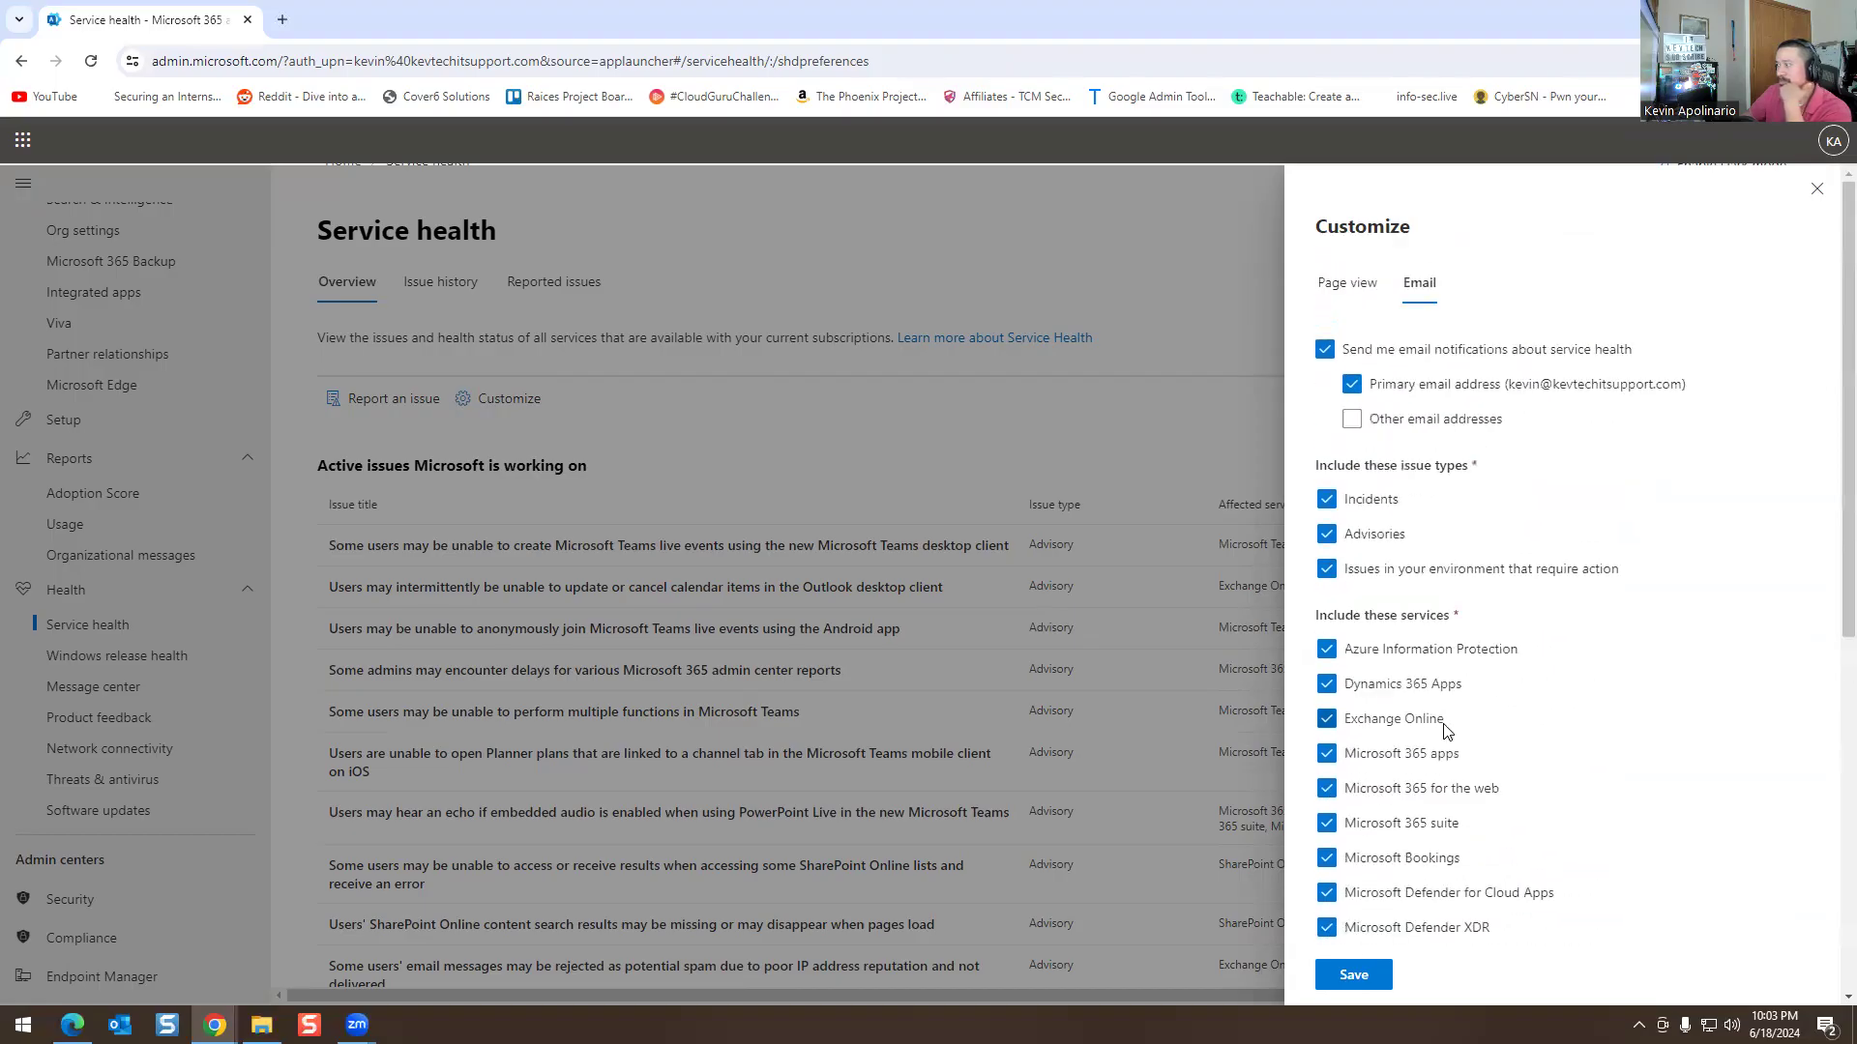
left_click(1351, 419)
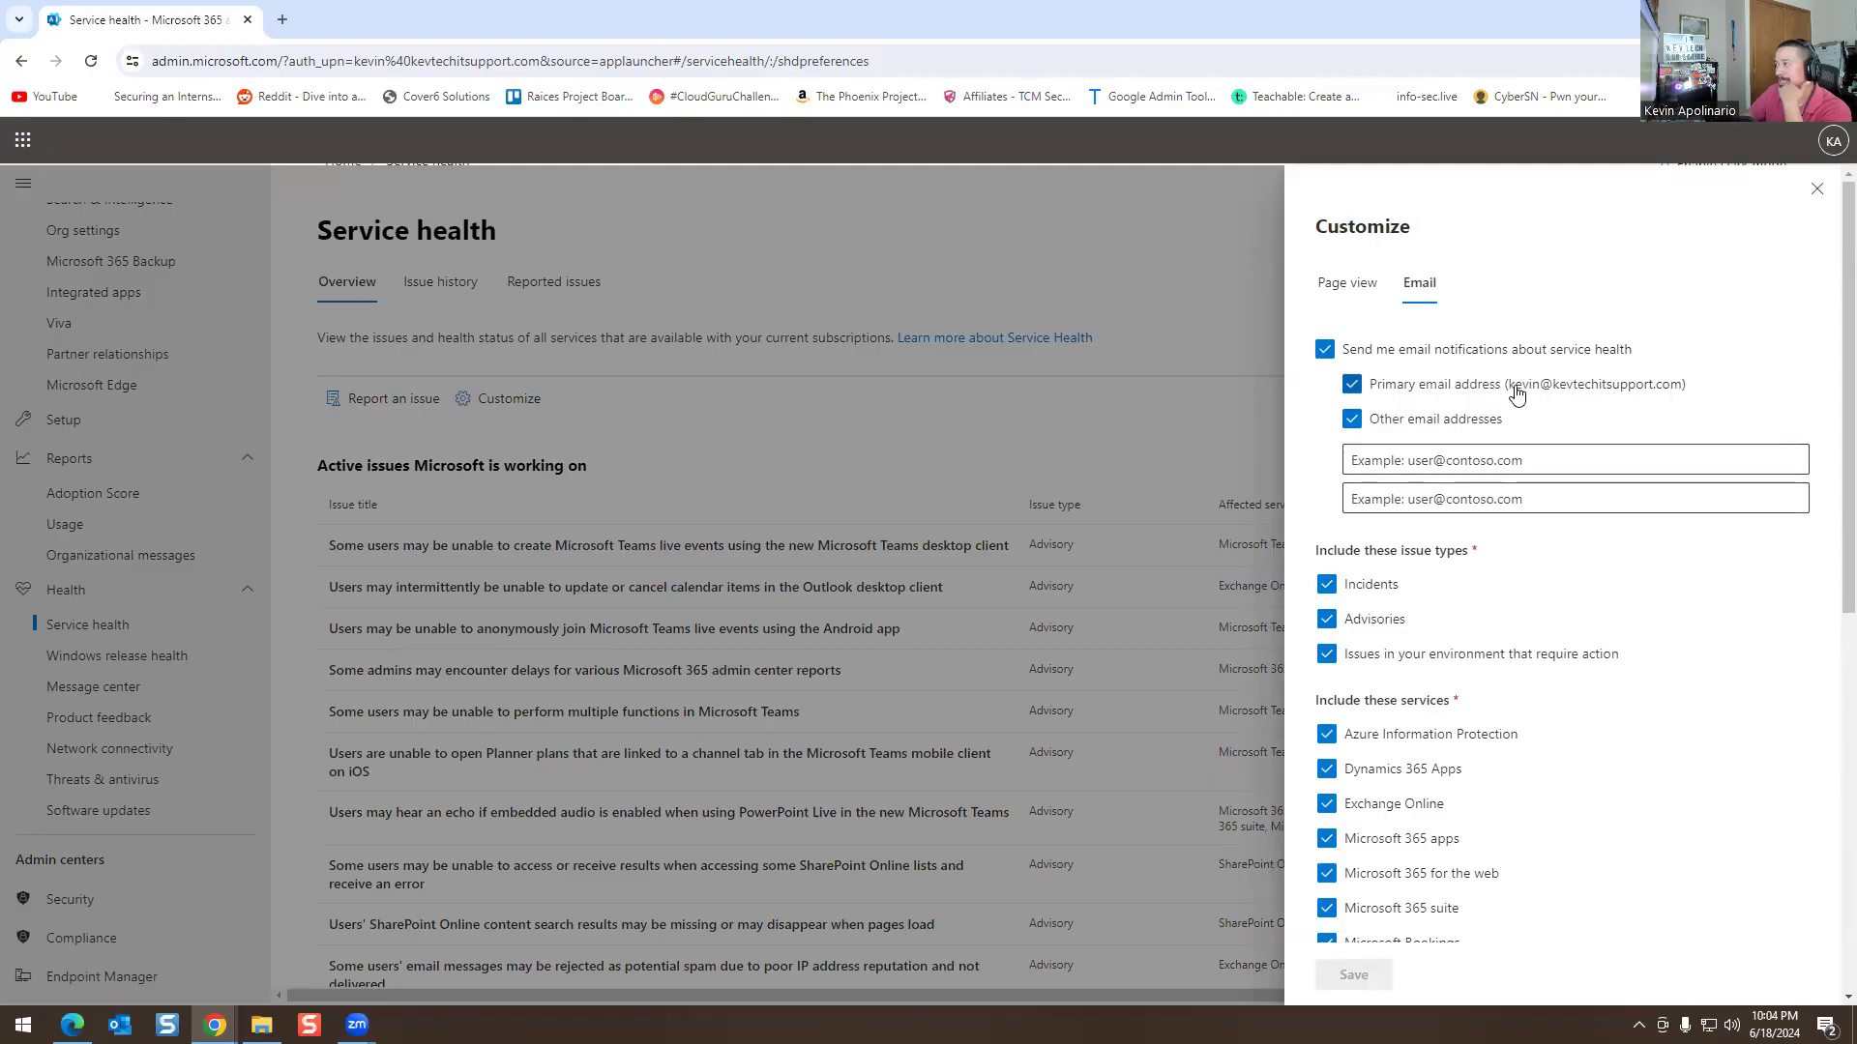
left_click(1460, 449)
left_click(1351, 420)
left_click(1373, 975)
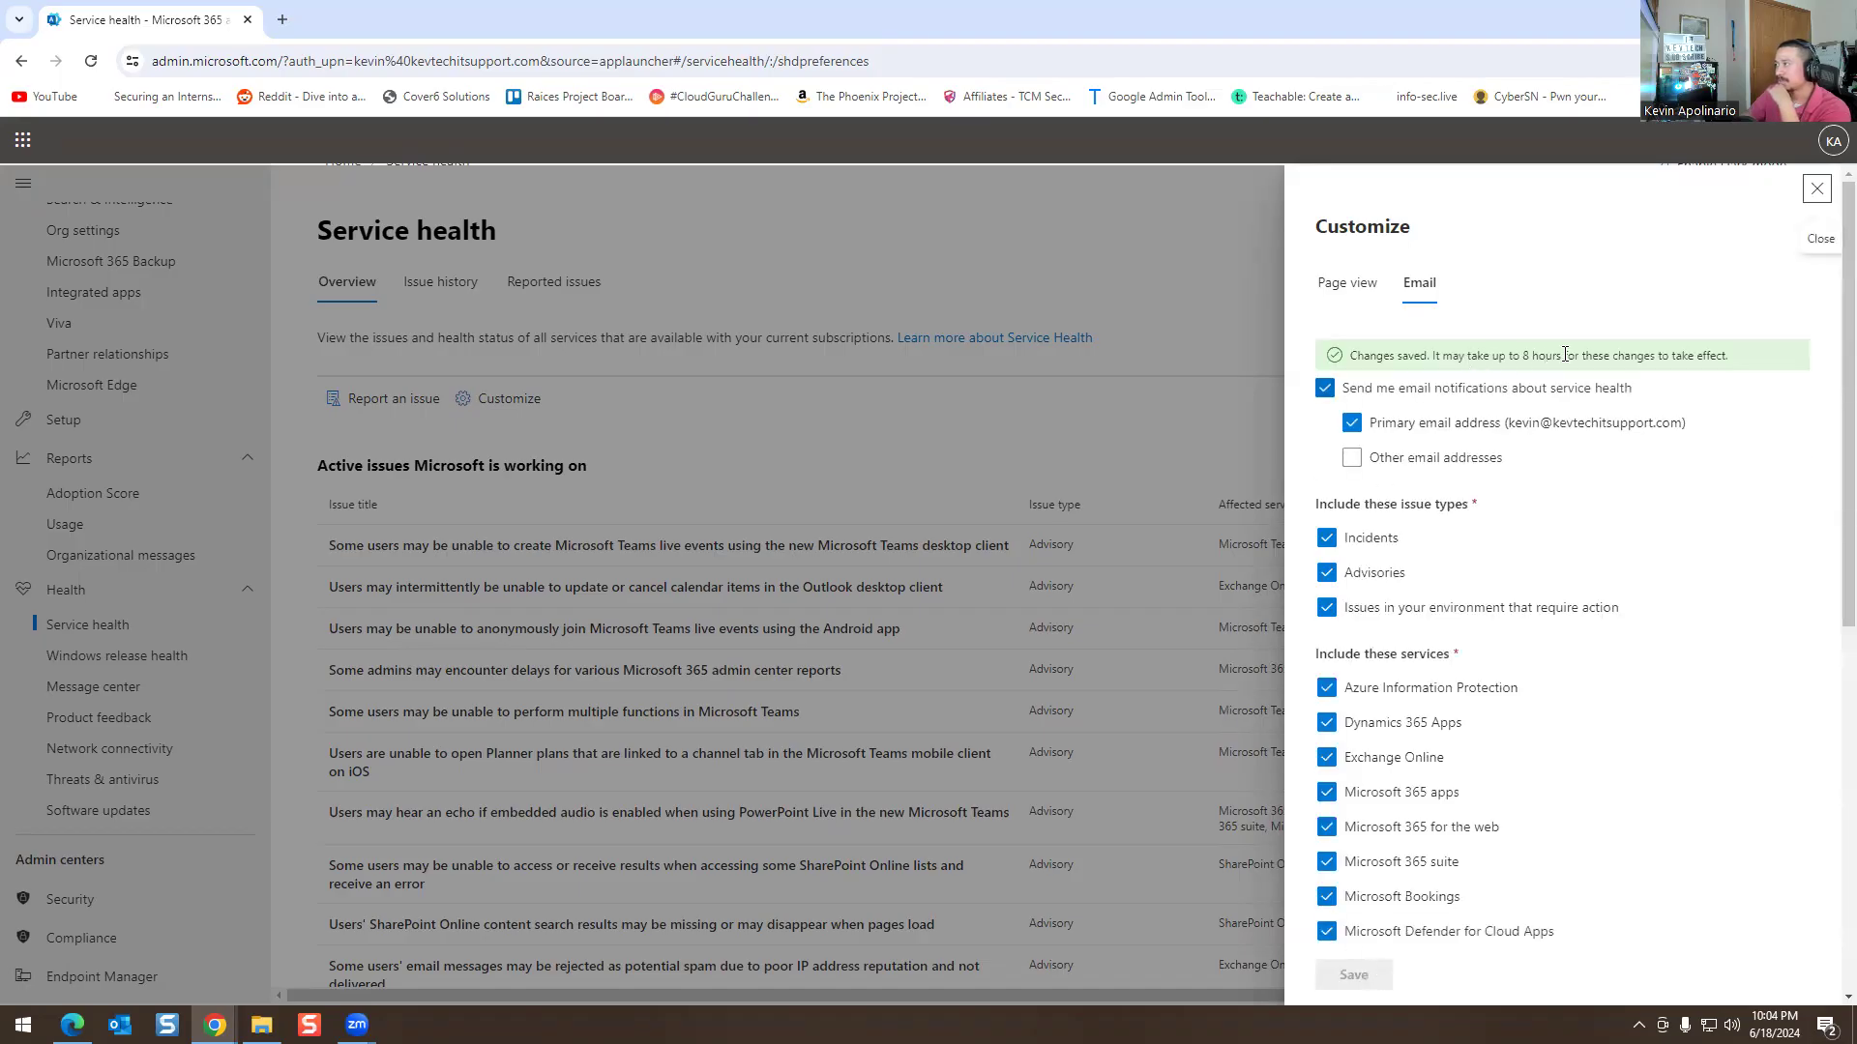
left_click(1816, 189)
left_click(457, 308)
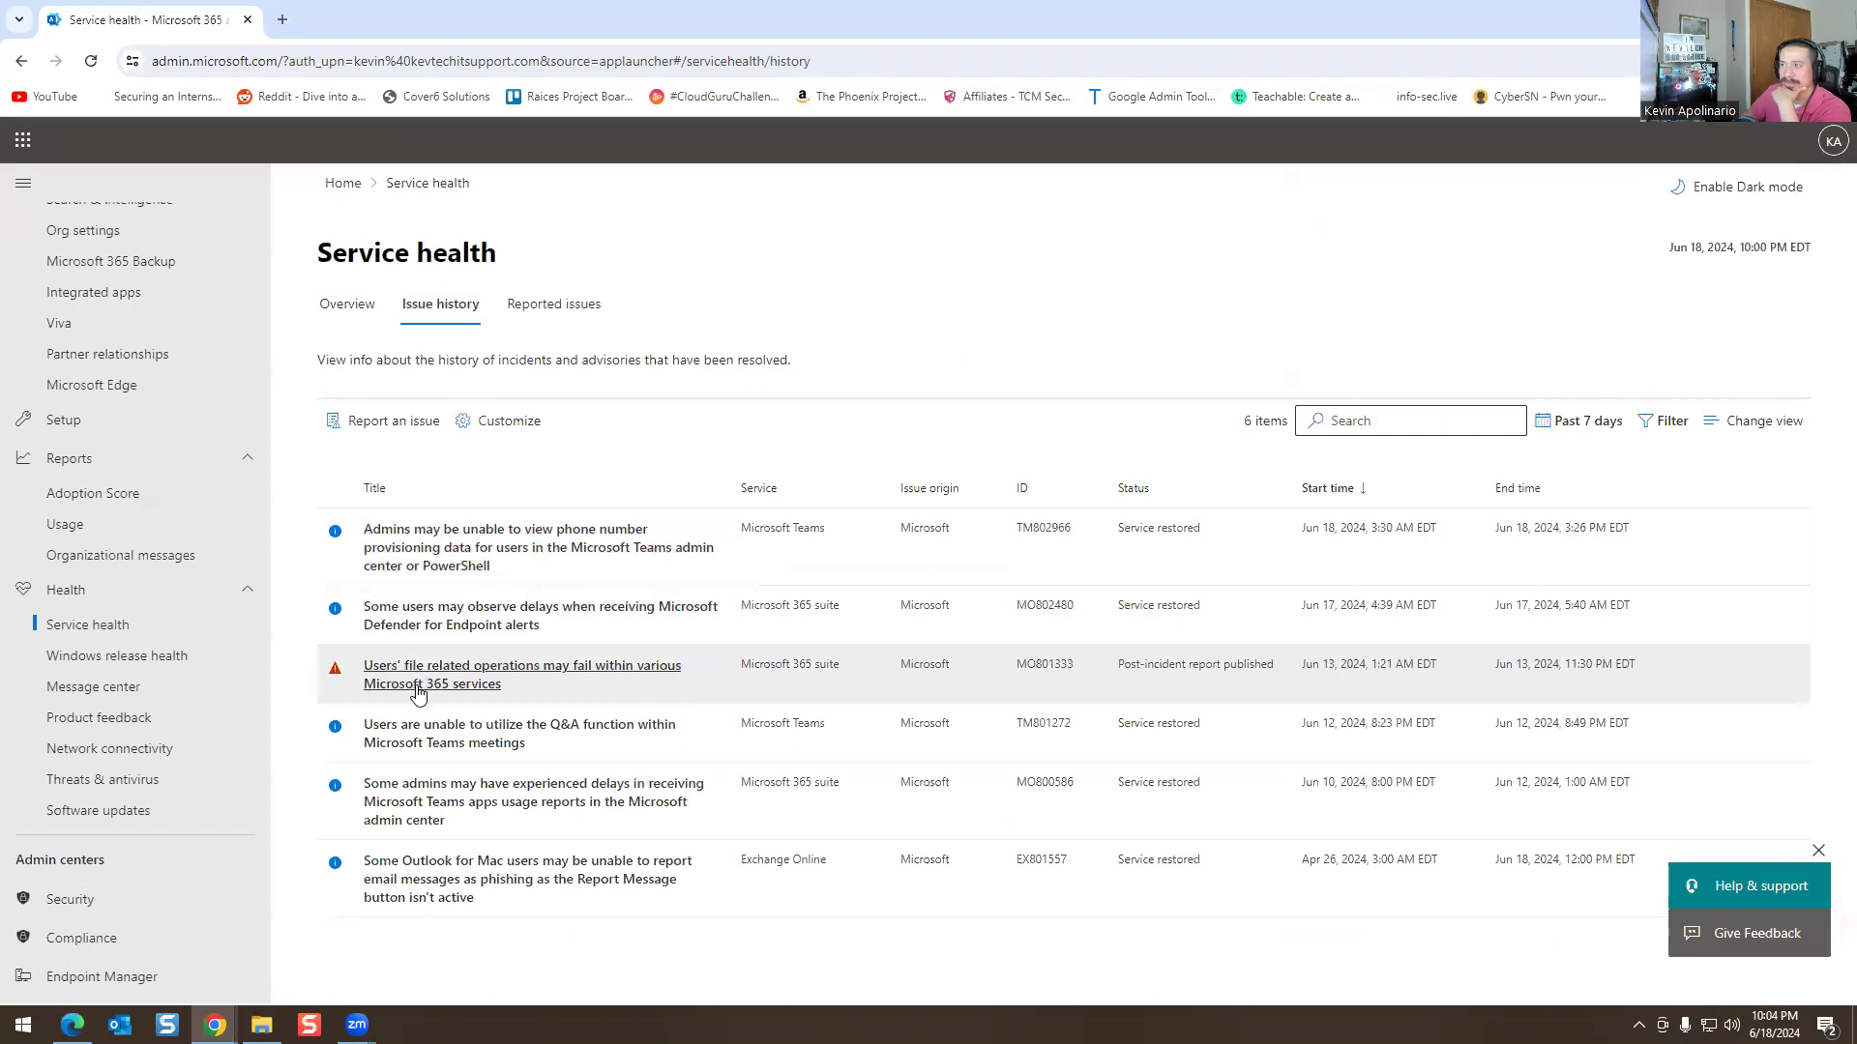
left_click(499, 425)
left_click(1419, 282)
left_click(1817, 187)
Show the empty Reported issues tab, recheck the email settings, then open Windows release health
left_click(544, 312)
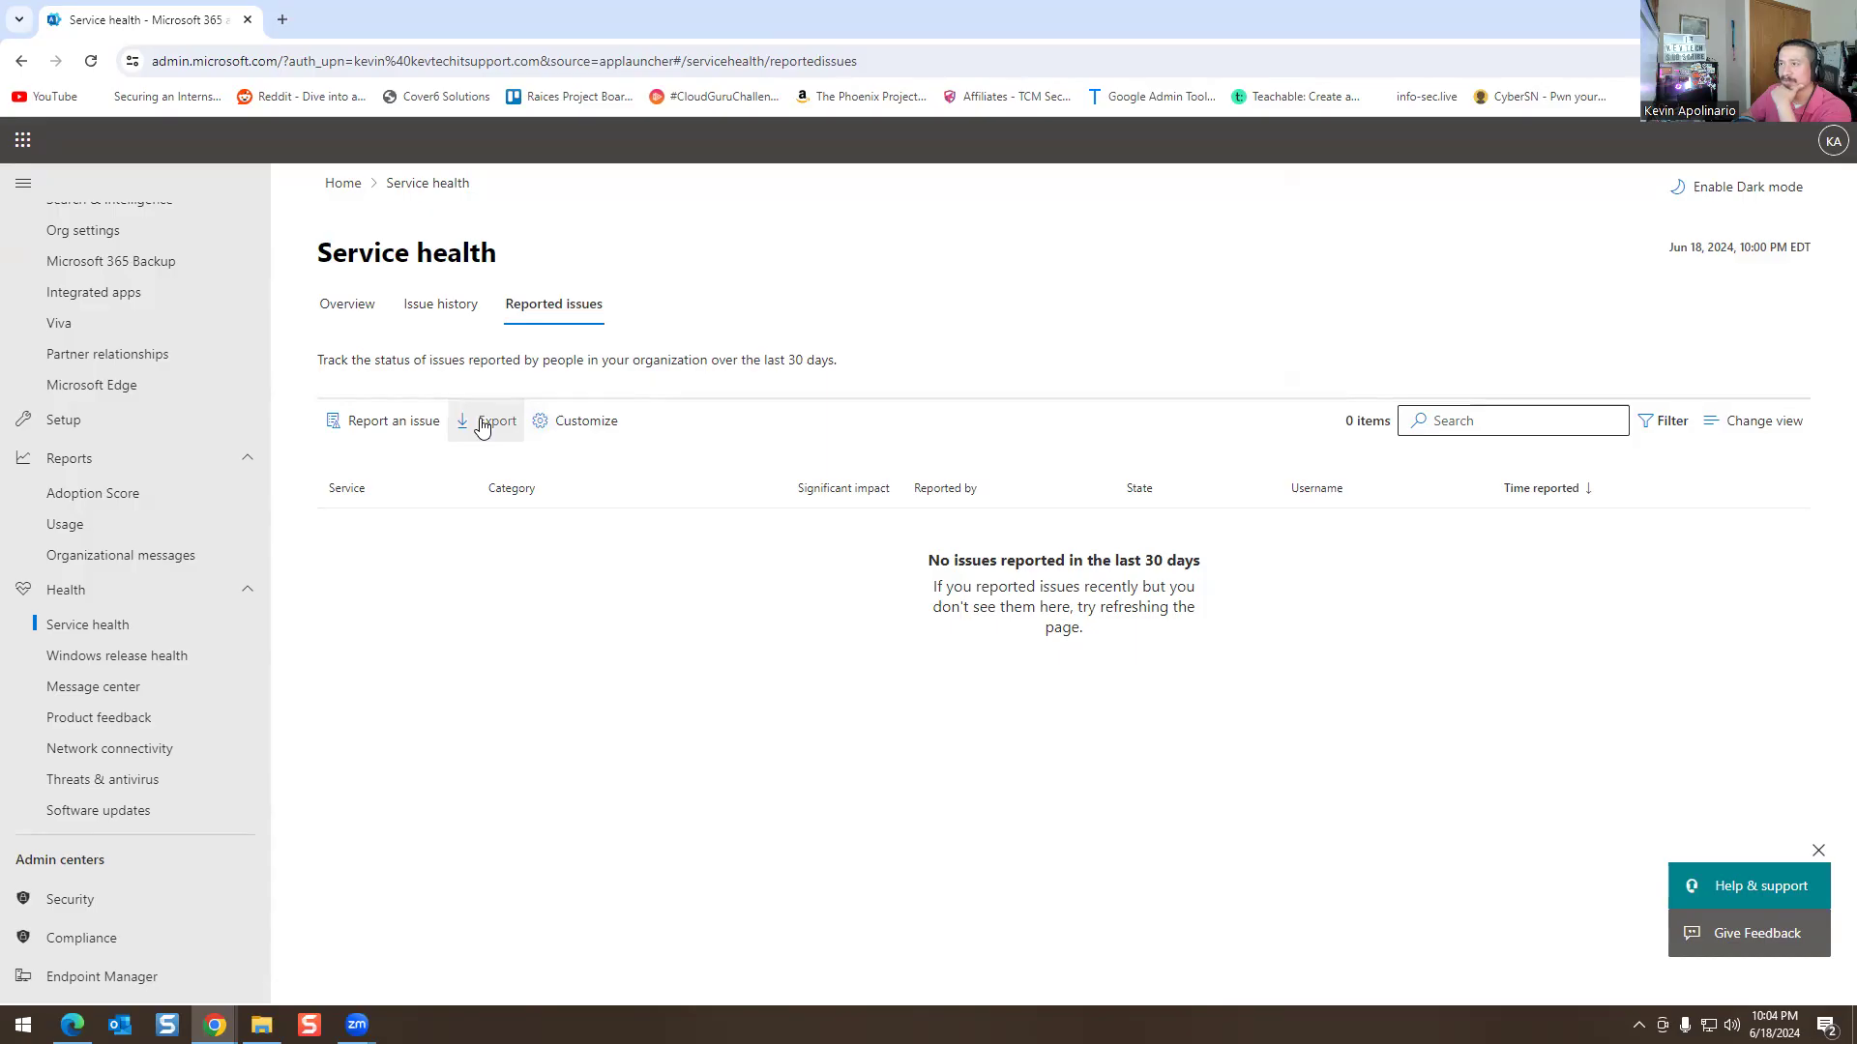
left_click(546, 425)
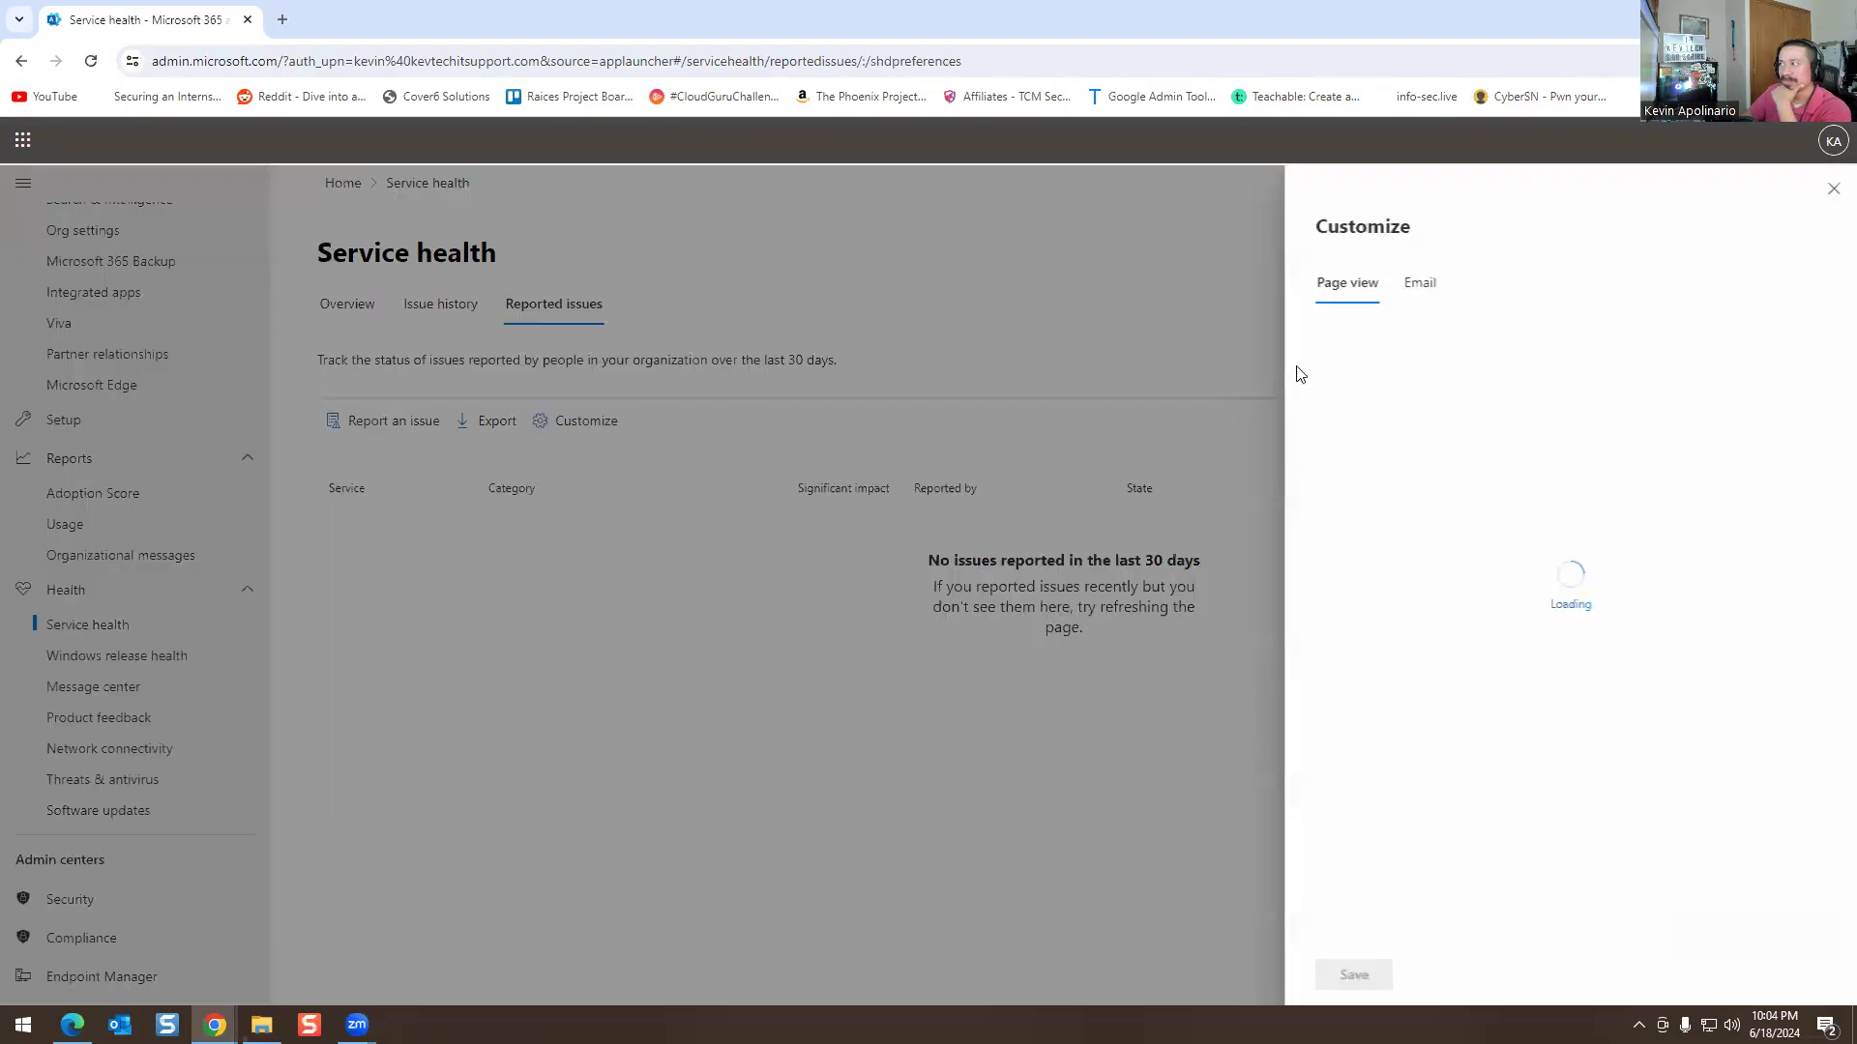
left_click(1426, 288)
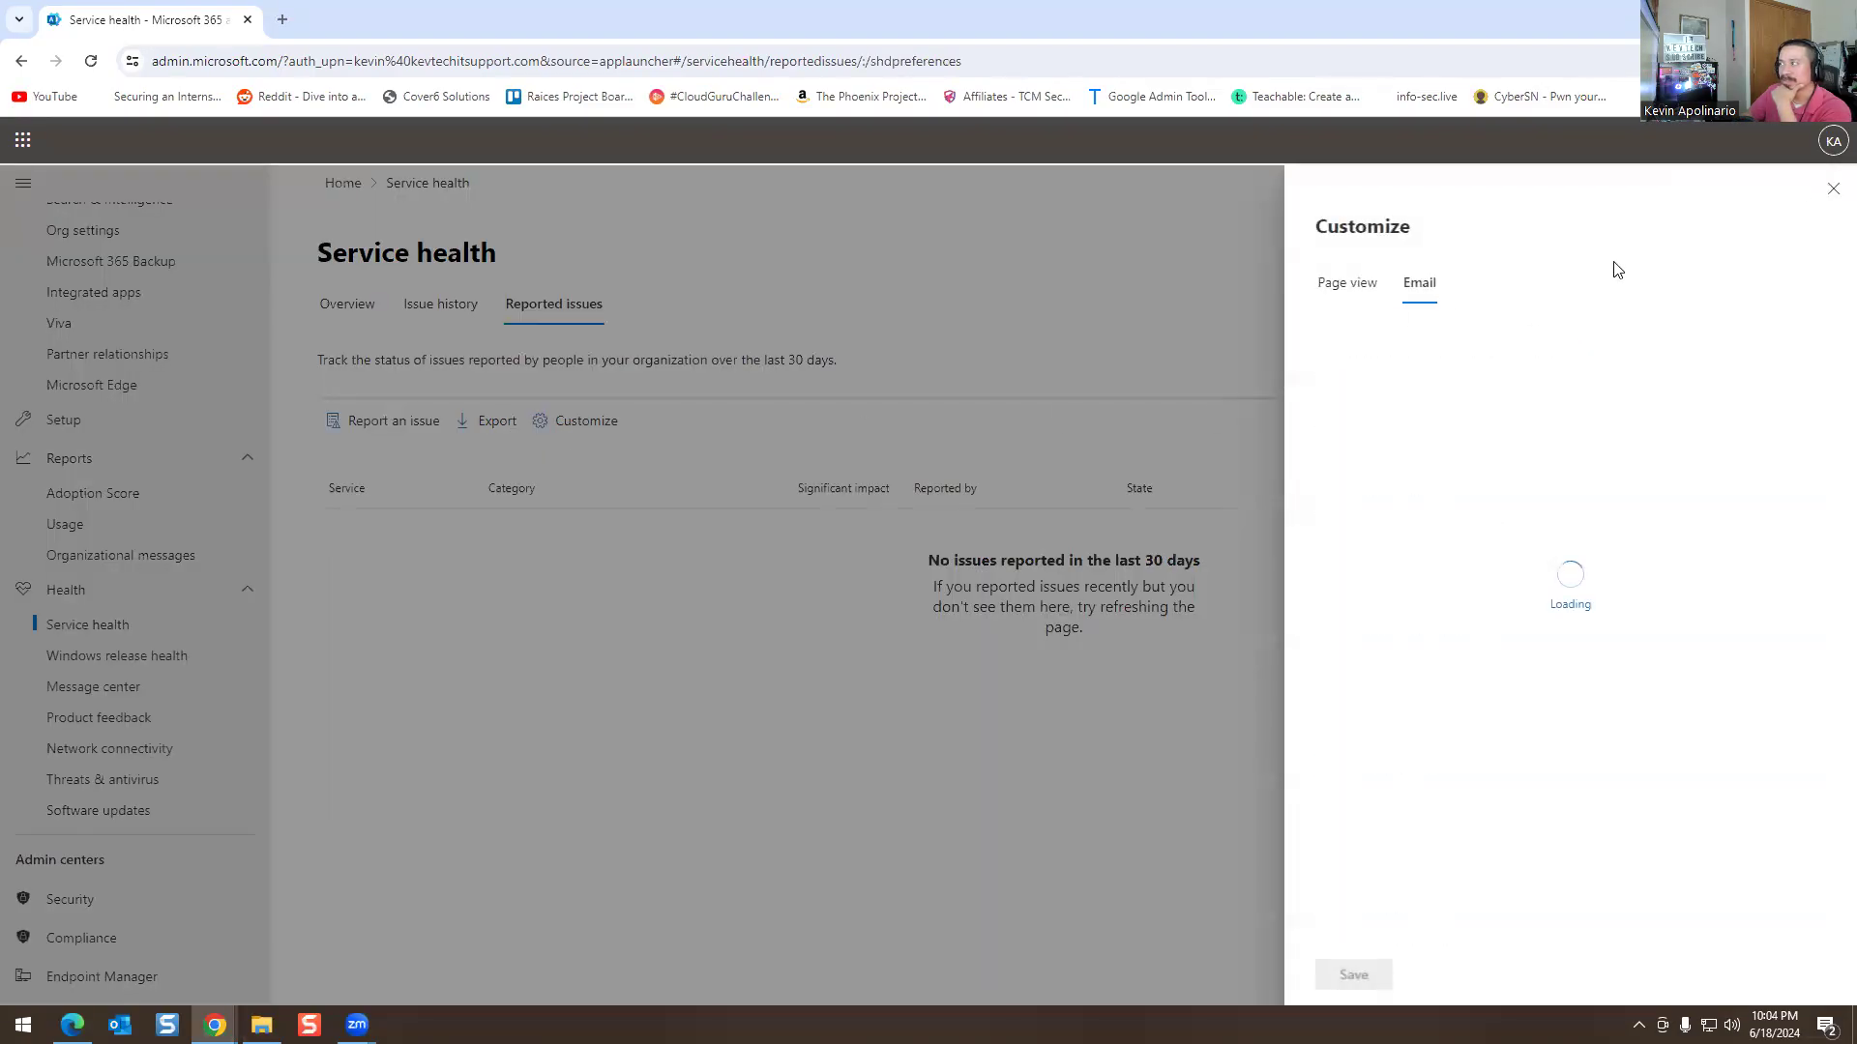
left_click(1831, 189)
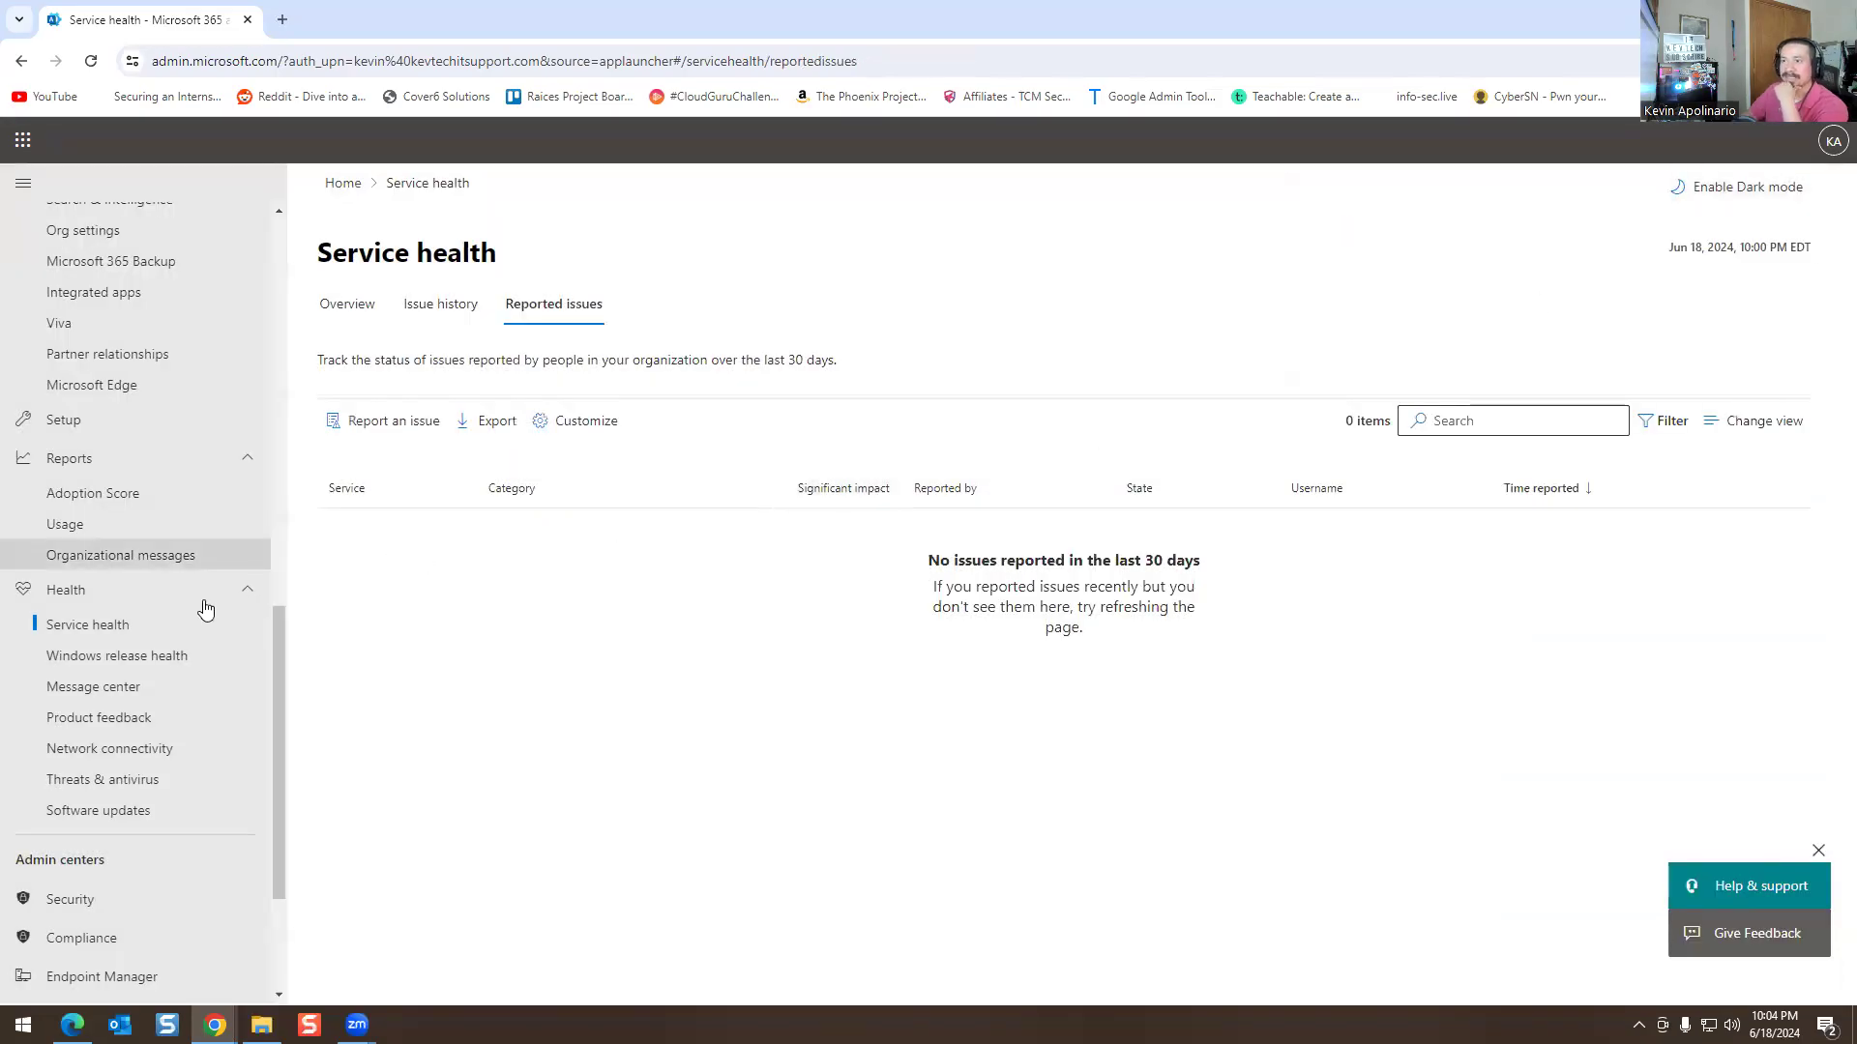
left_click(126, 667)
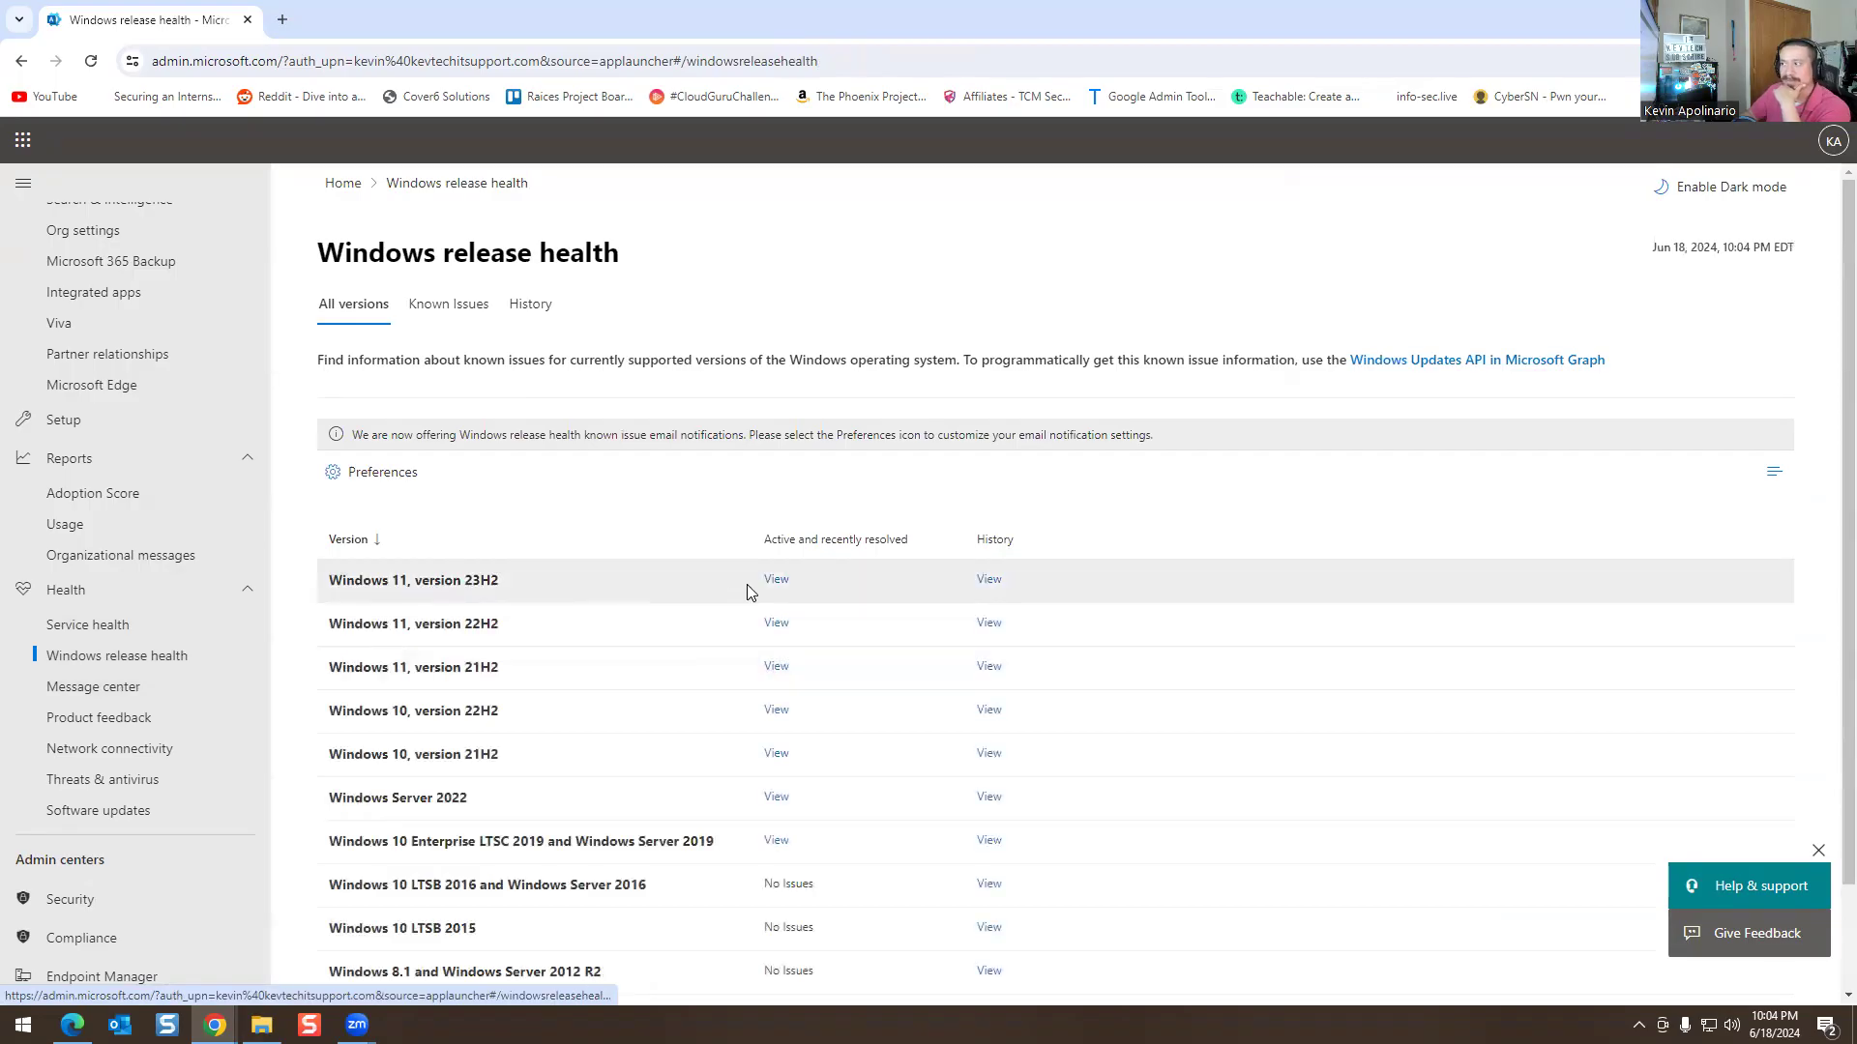
Browse Windows 11 23H2 known and resolved issues, then open the Message center's 536 messages
left_click(775, 579)
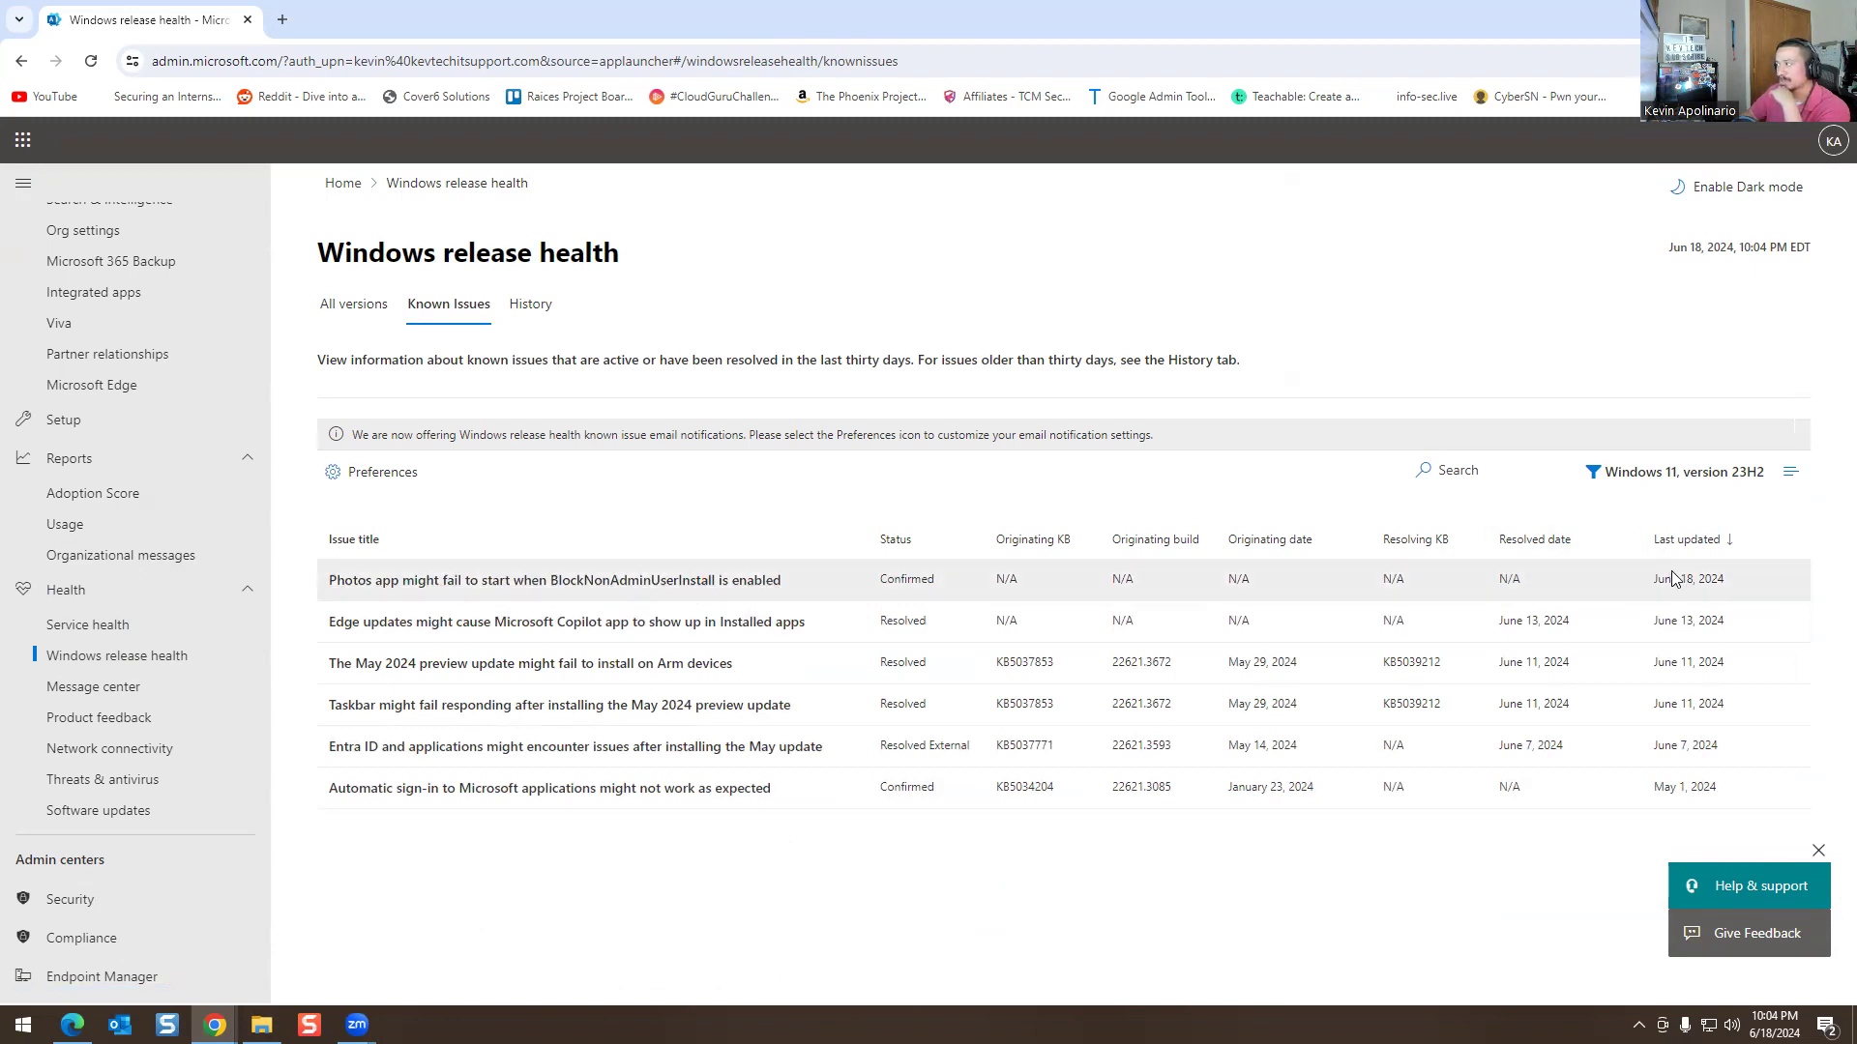
left_click(354, 316)
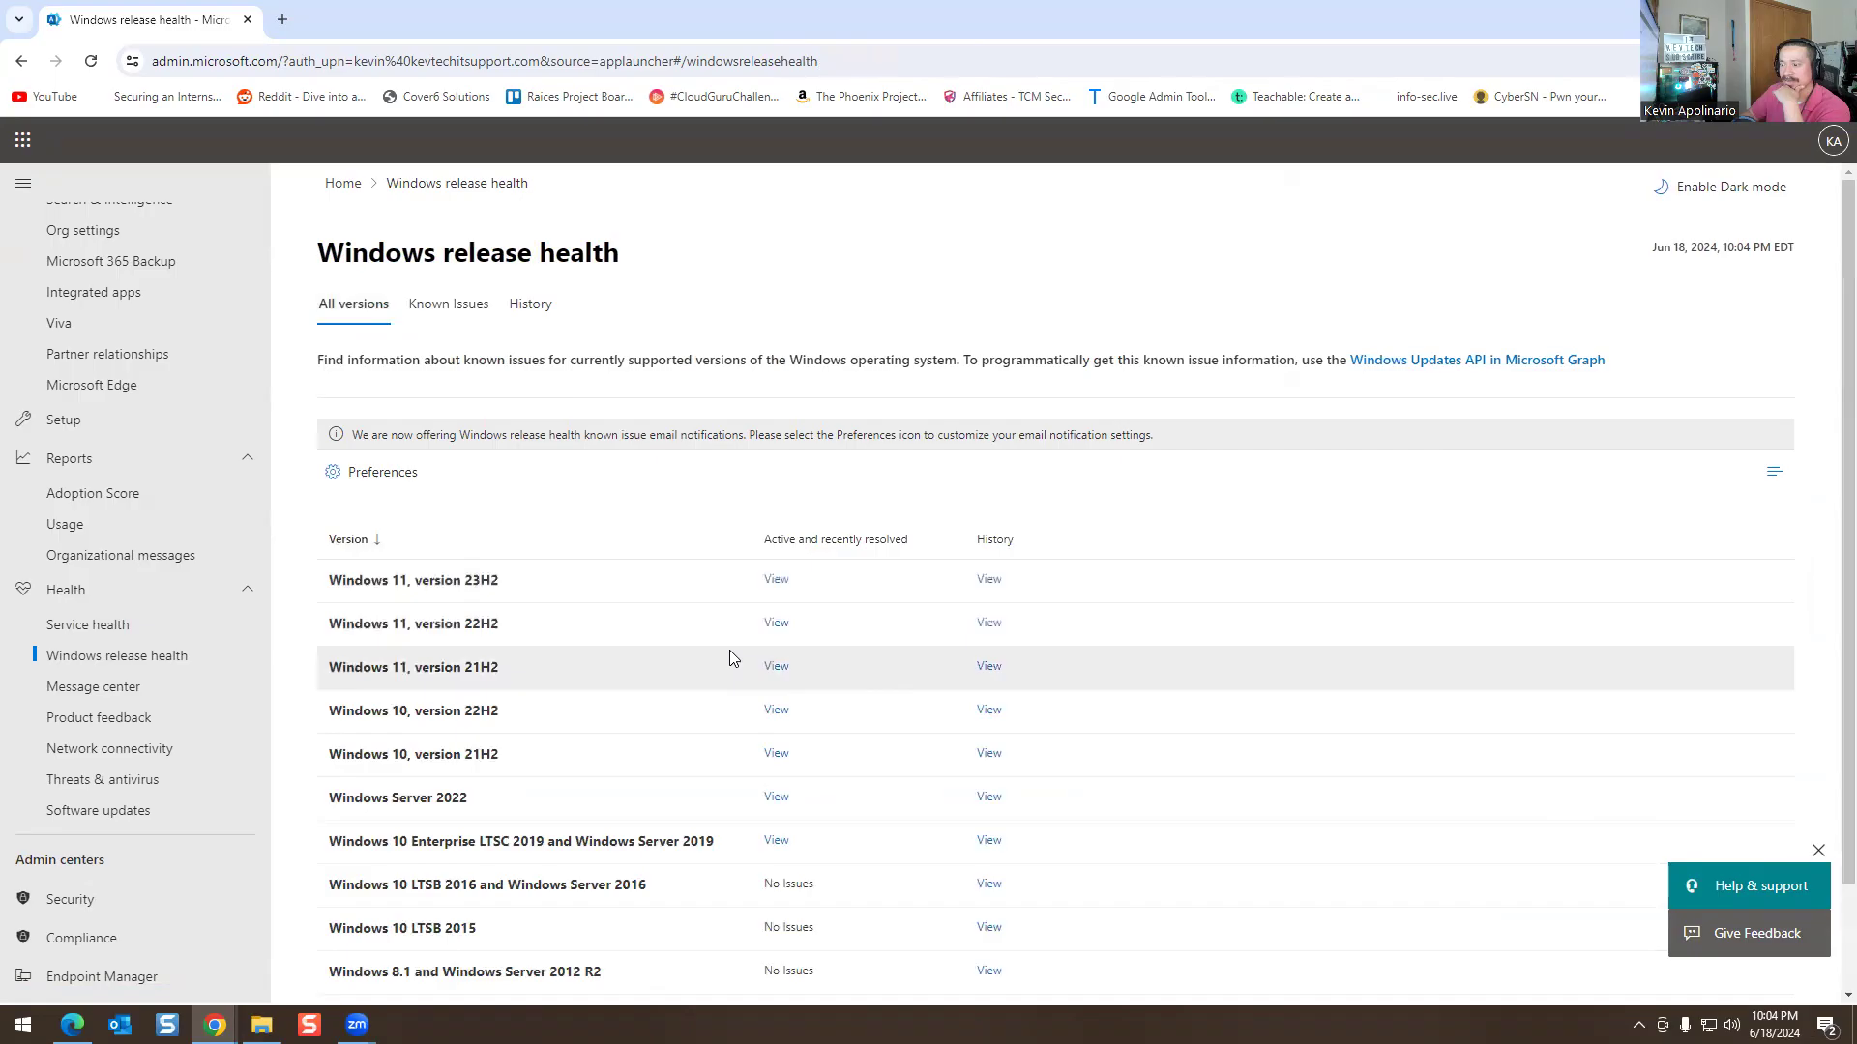
left_click(984, 583)
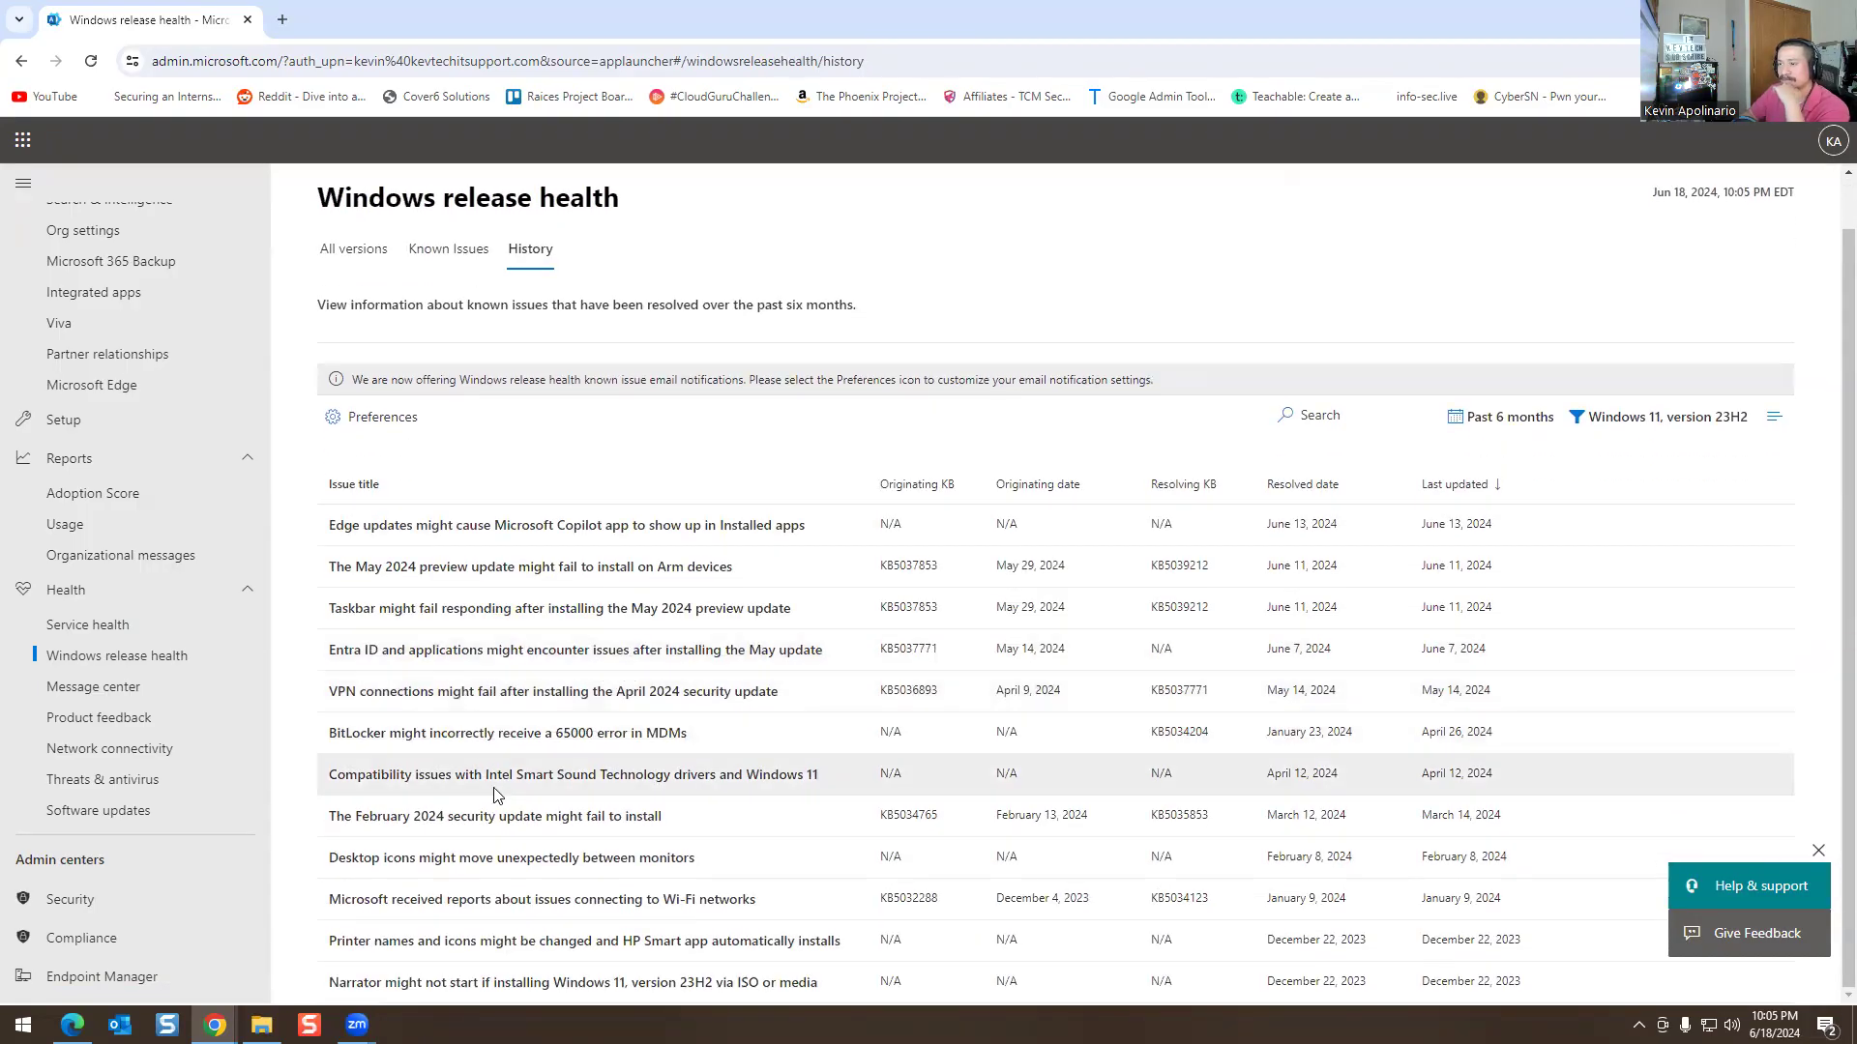
scroll(474, 513, "up", 1)
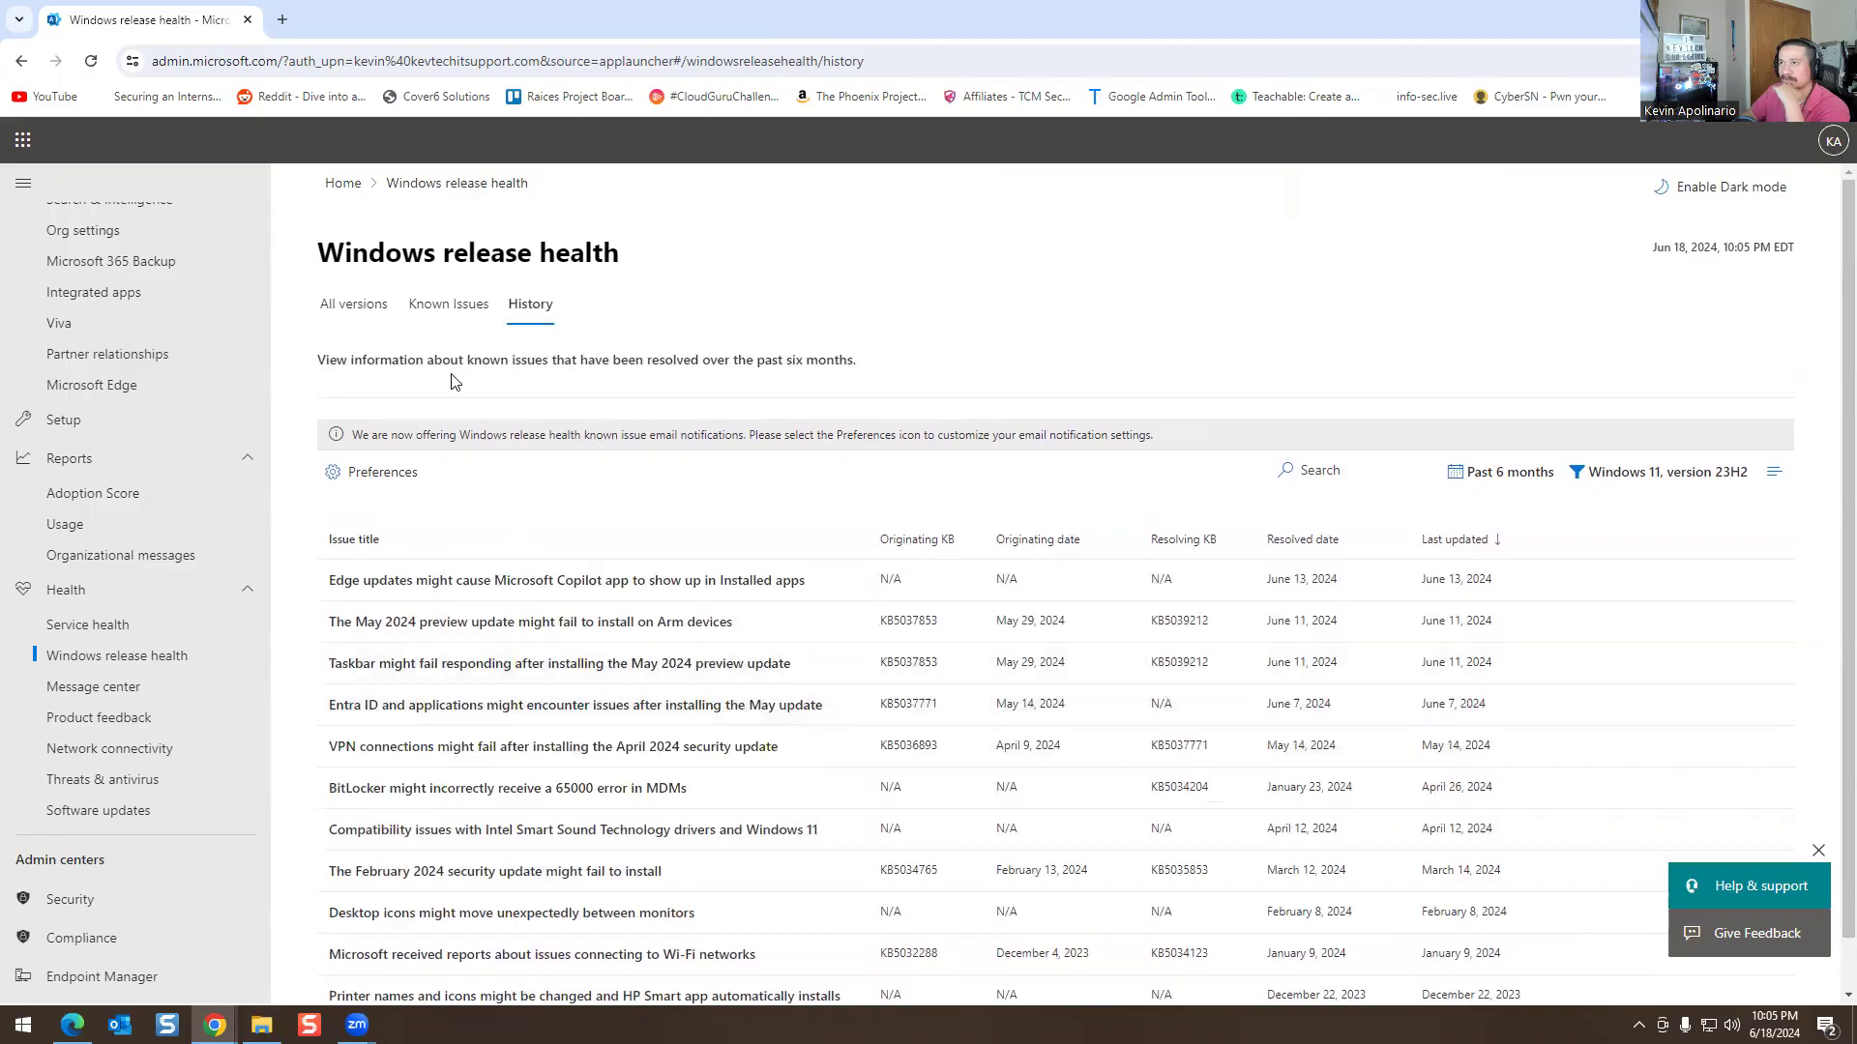
left_click(365, 306)
left_click(447, 303)
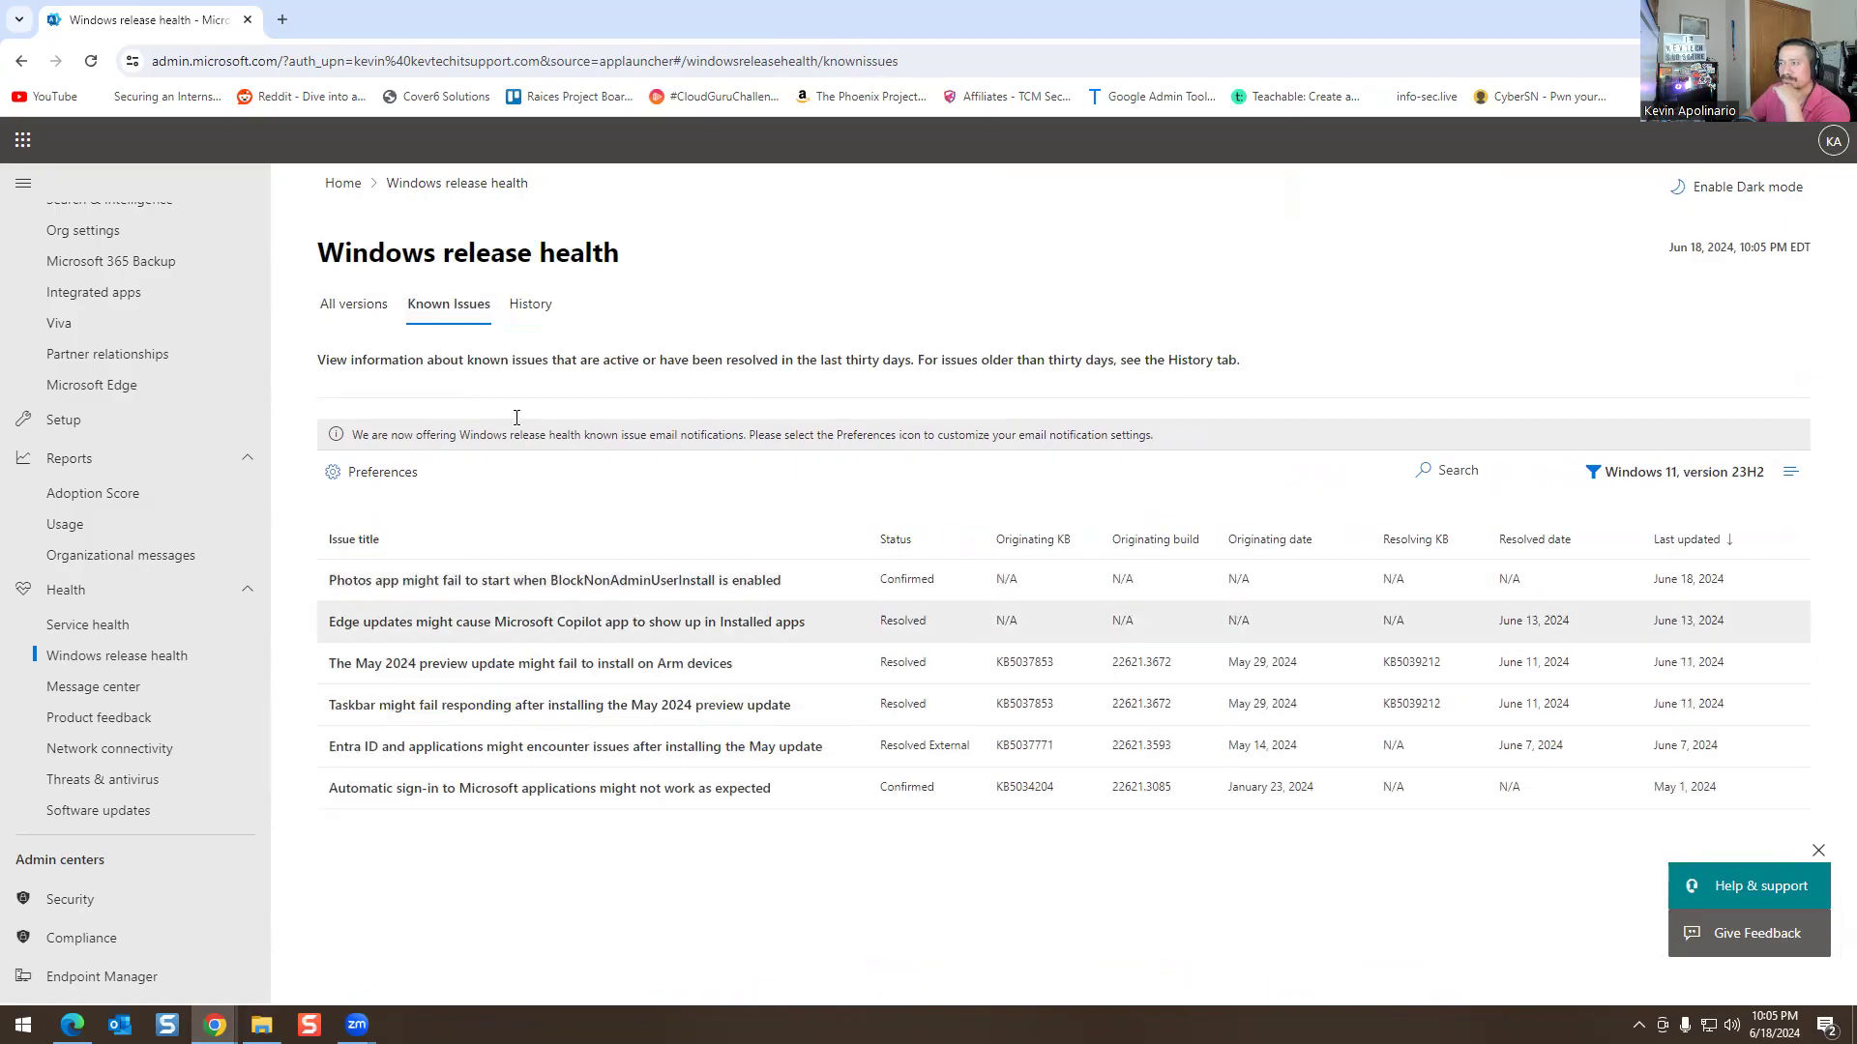
left_click(94, 683)
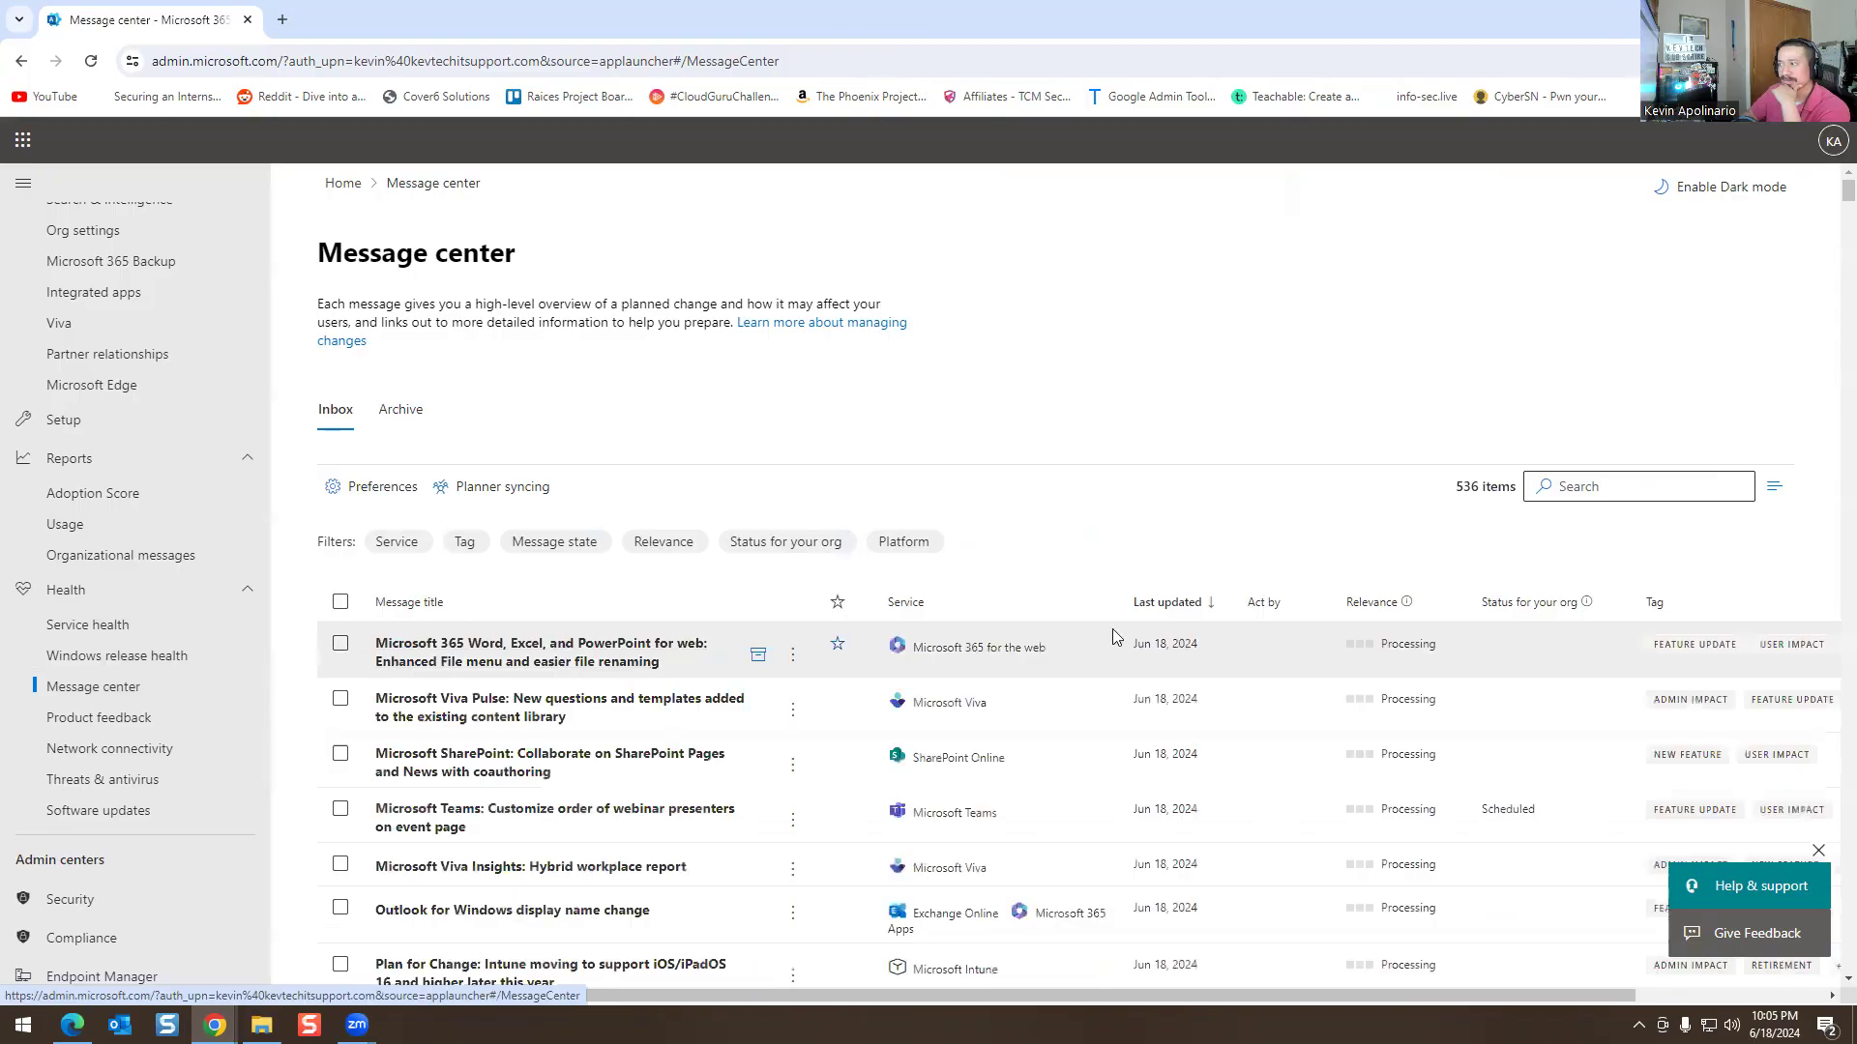
mouse_move(1396, 652)
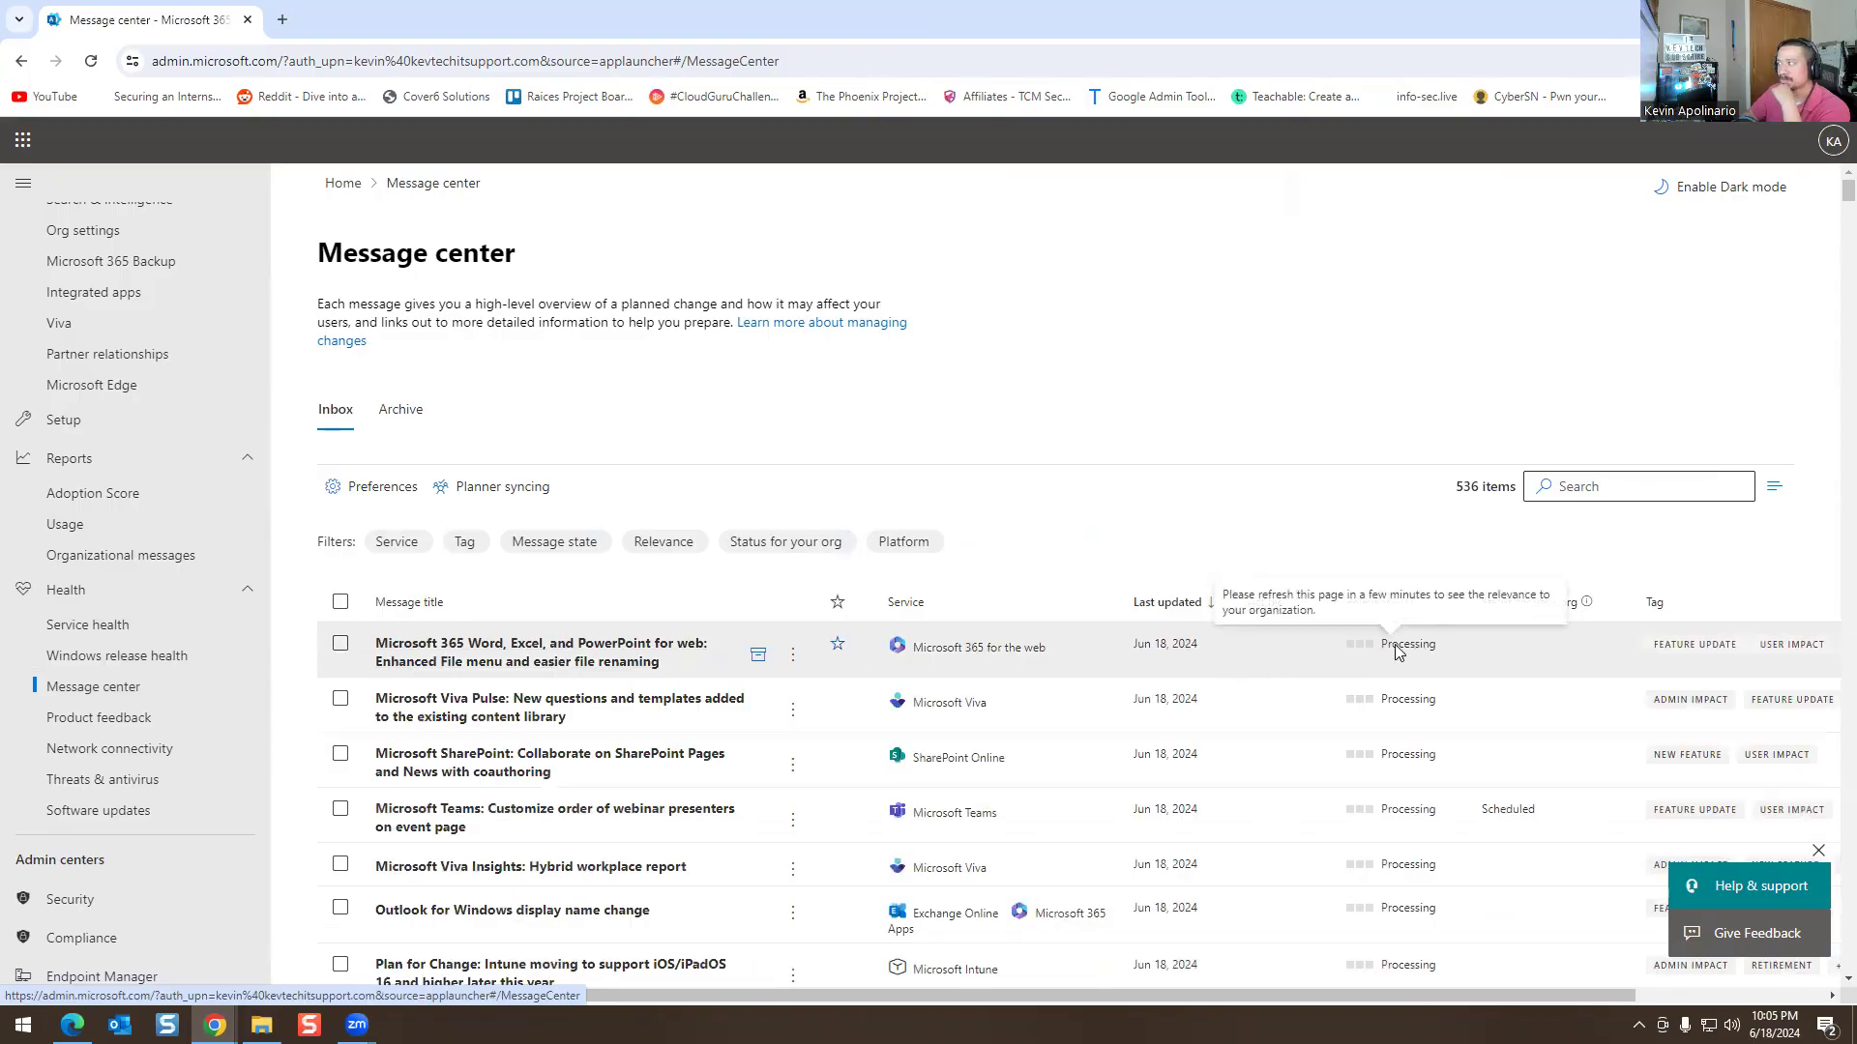
left_click(462, 660)
scroll(1200, 569, "down", 2)
scroll(1094, 600, "up", 2)
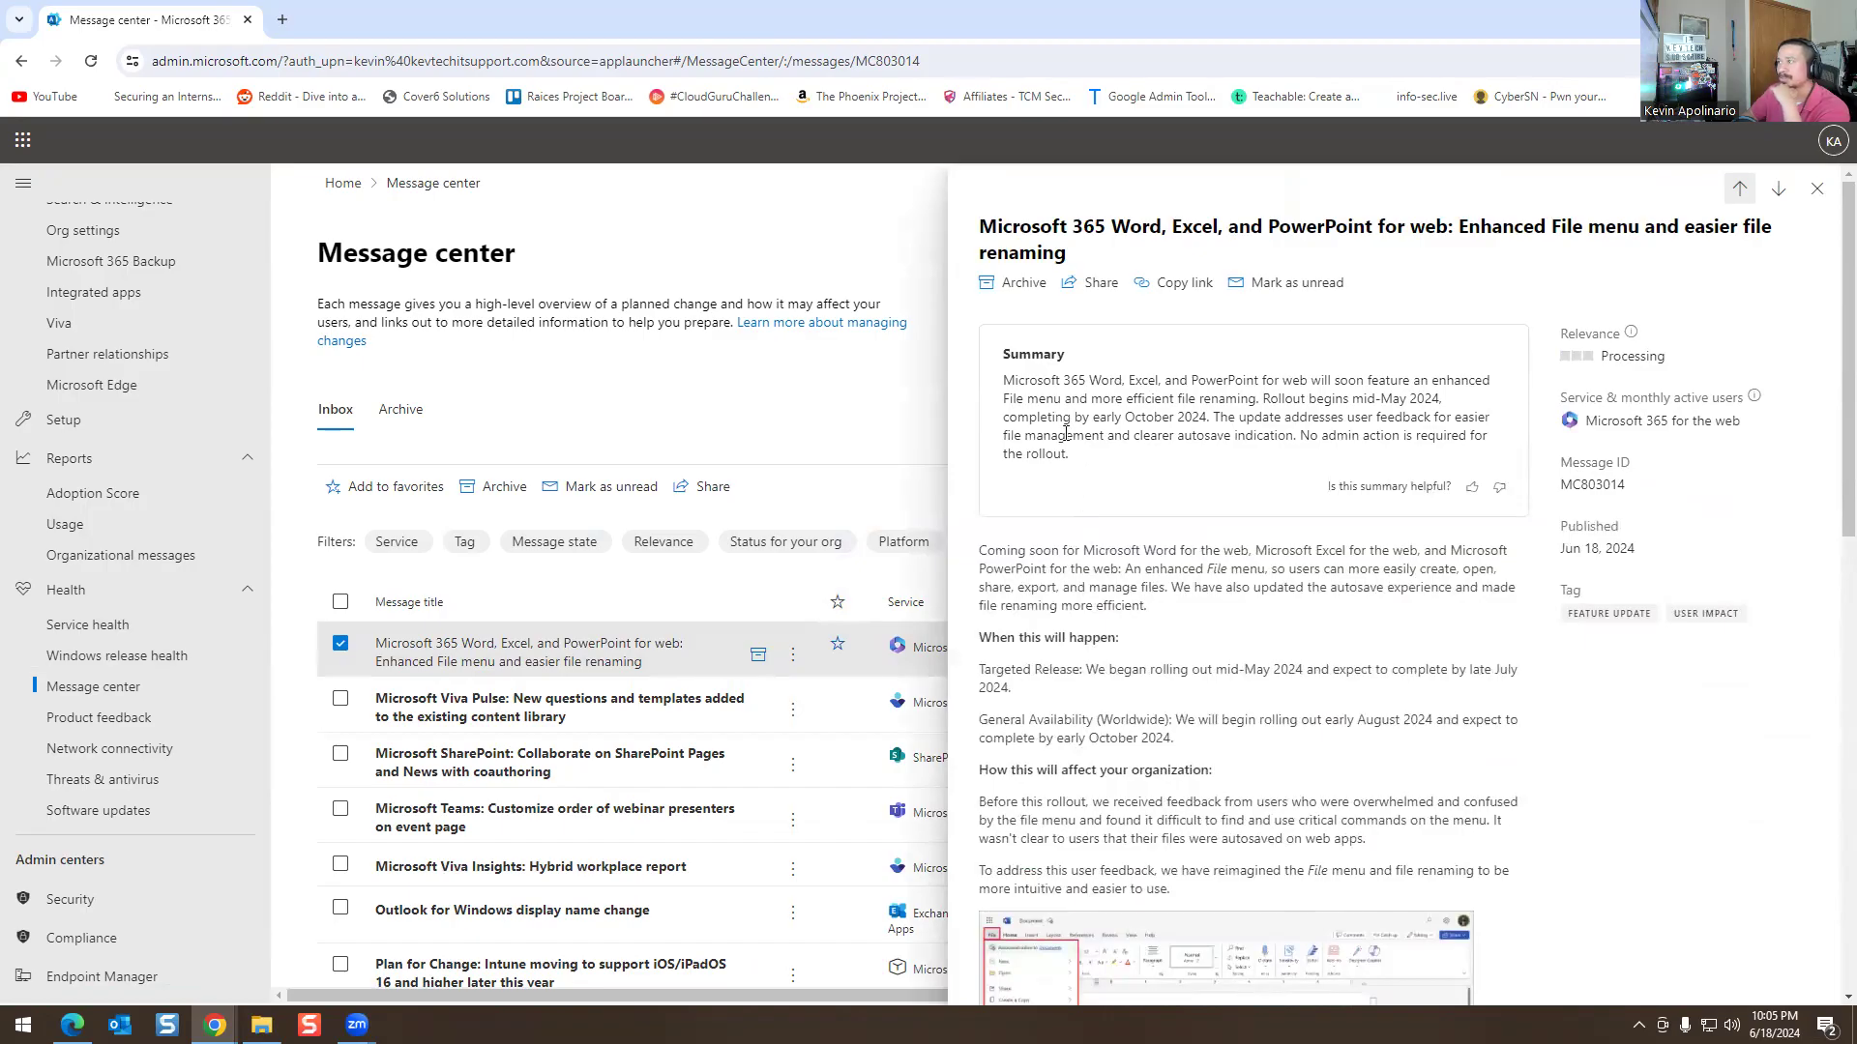
left_click_drag(1023, 390, 1244, 399)
left_click(1244, 400)
scroll(1296, 469, "down", 2)
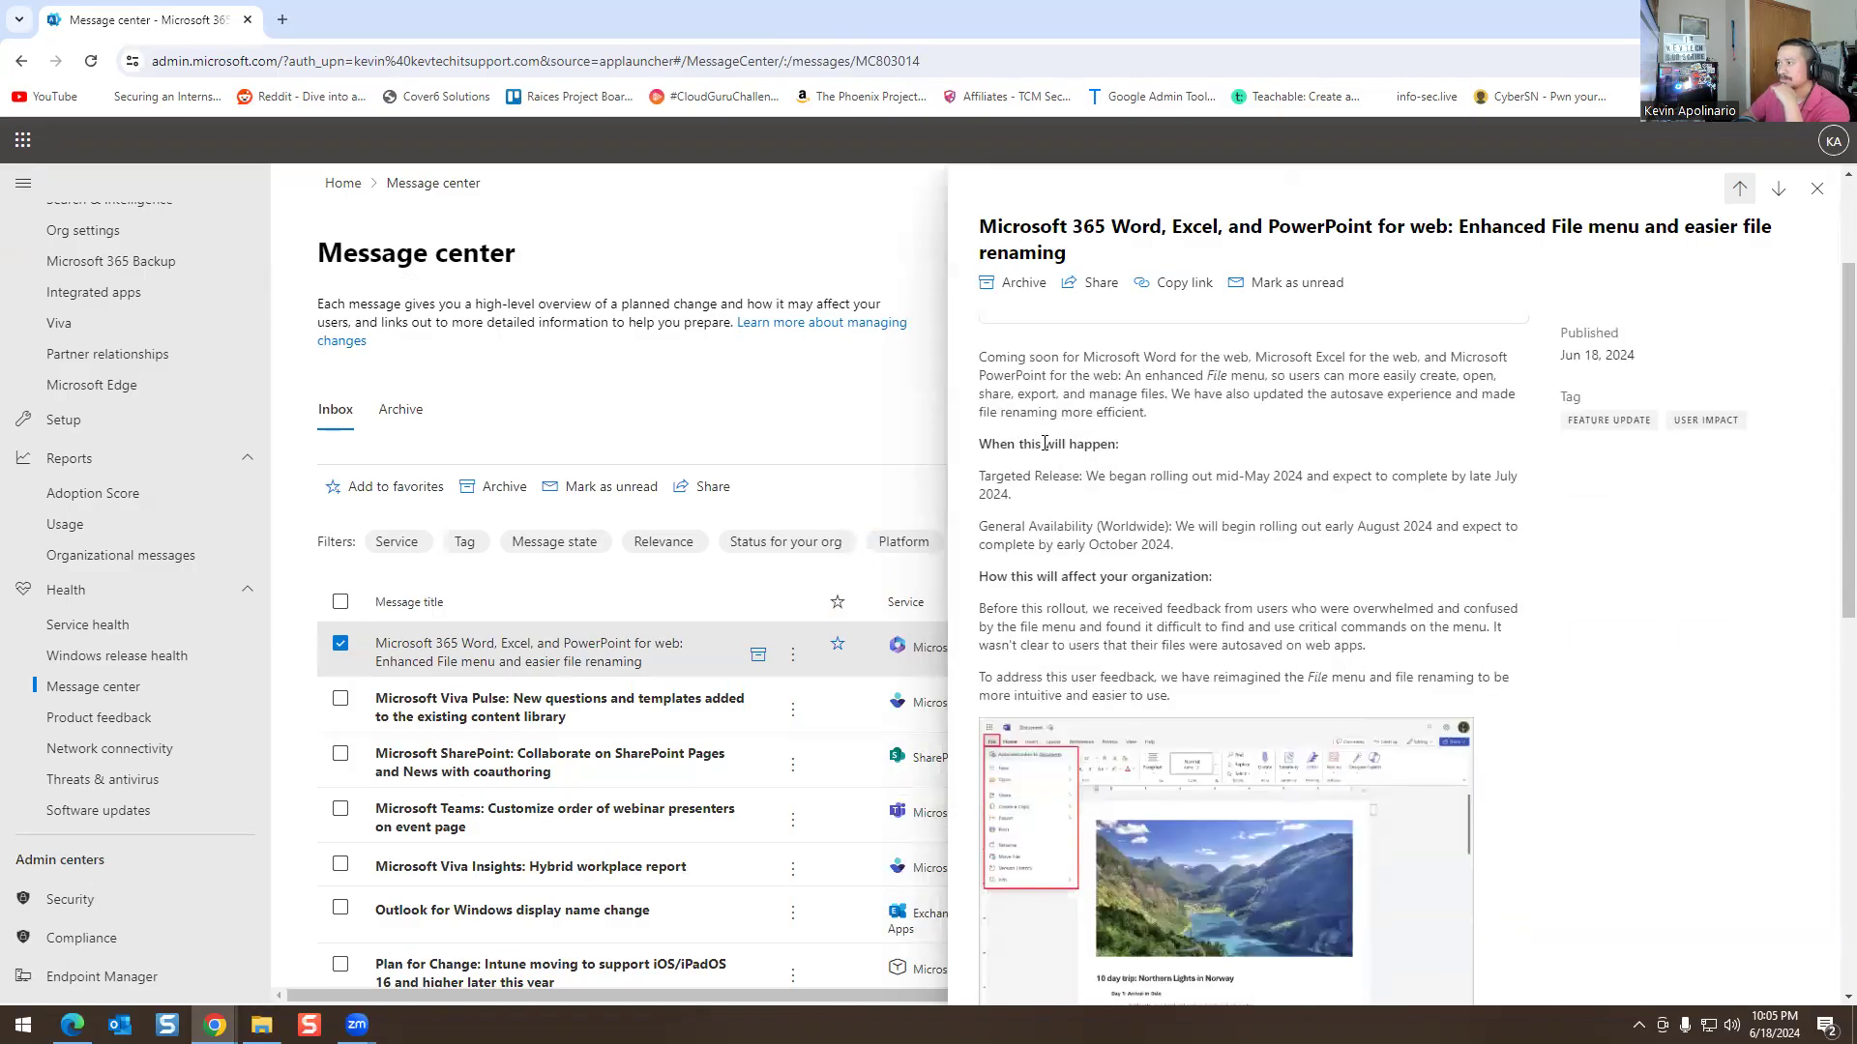
left_click_drag(990, 476, 1122, 525)
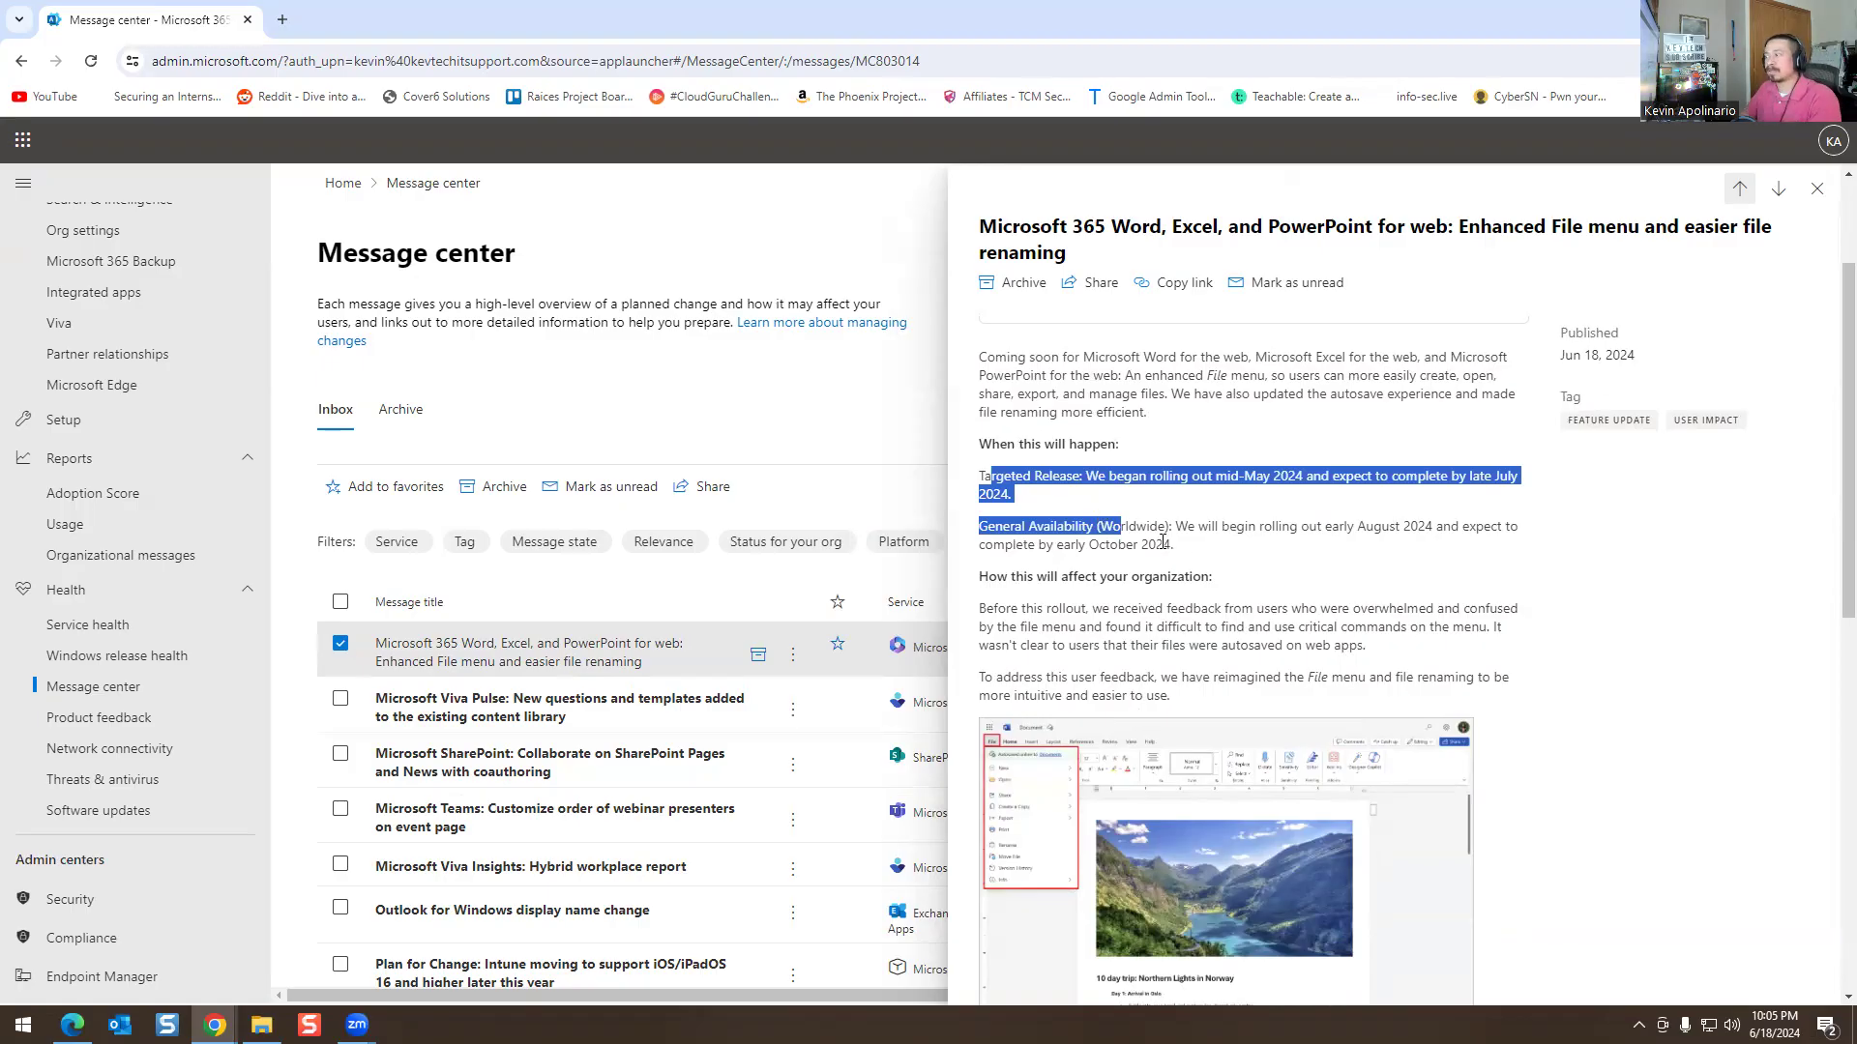
left_click(1096, 533)
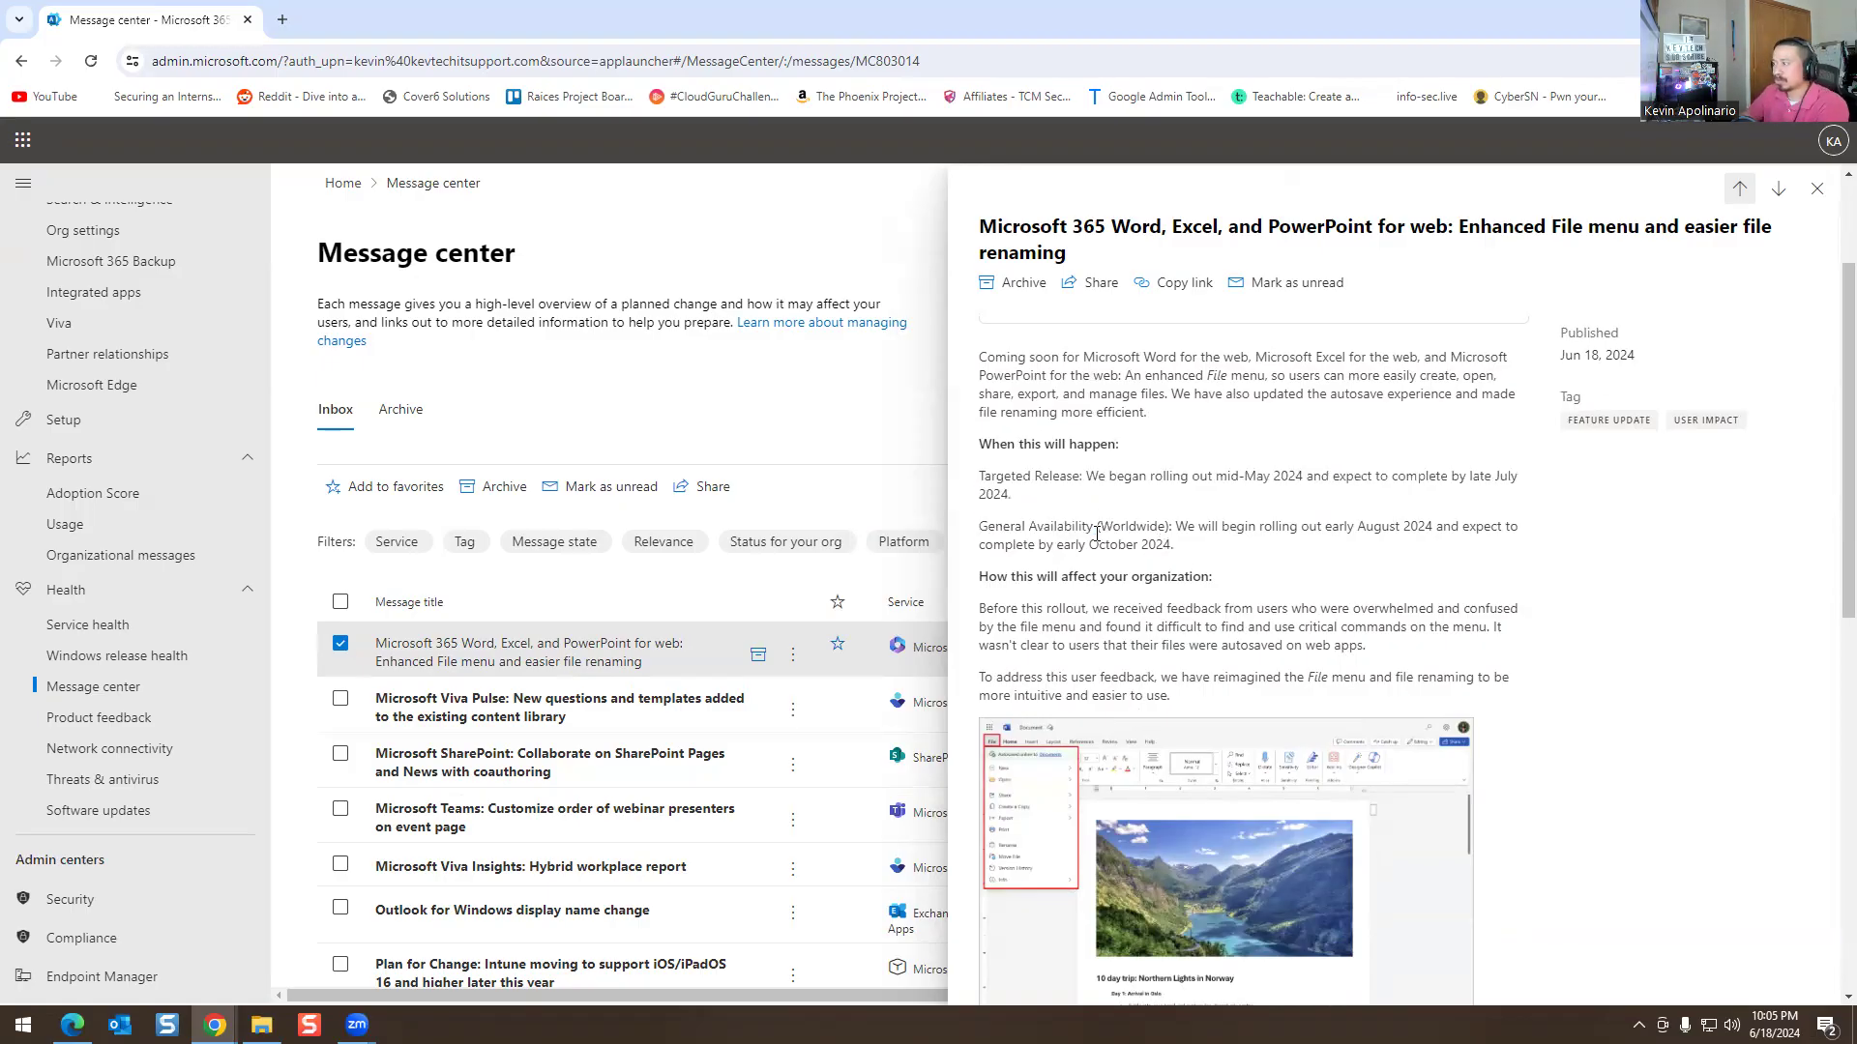
scroll(1050, 546, "down", 2)
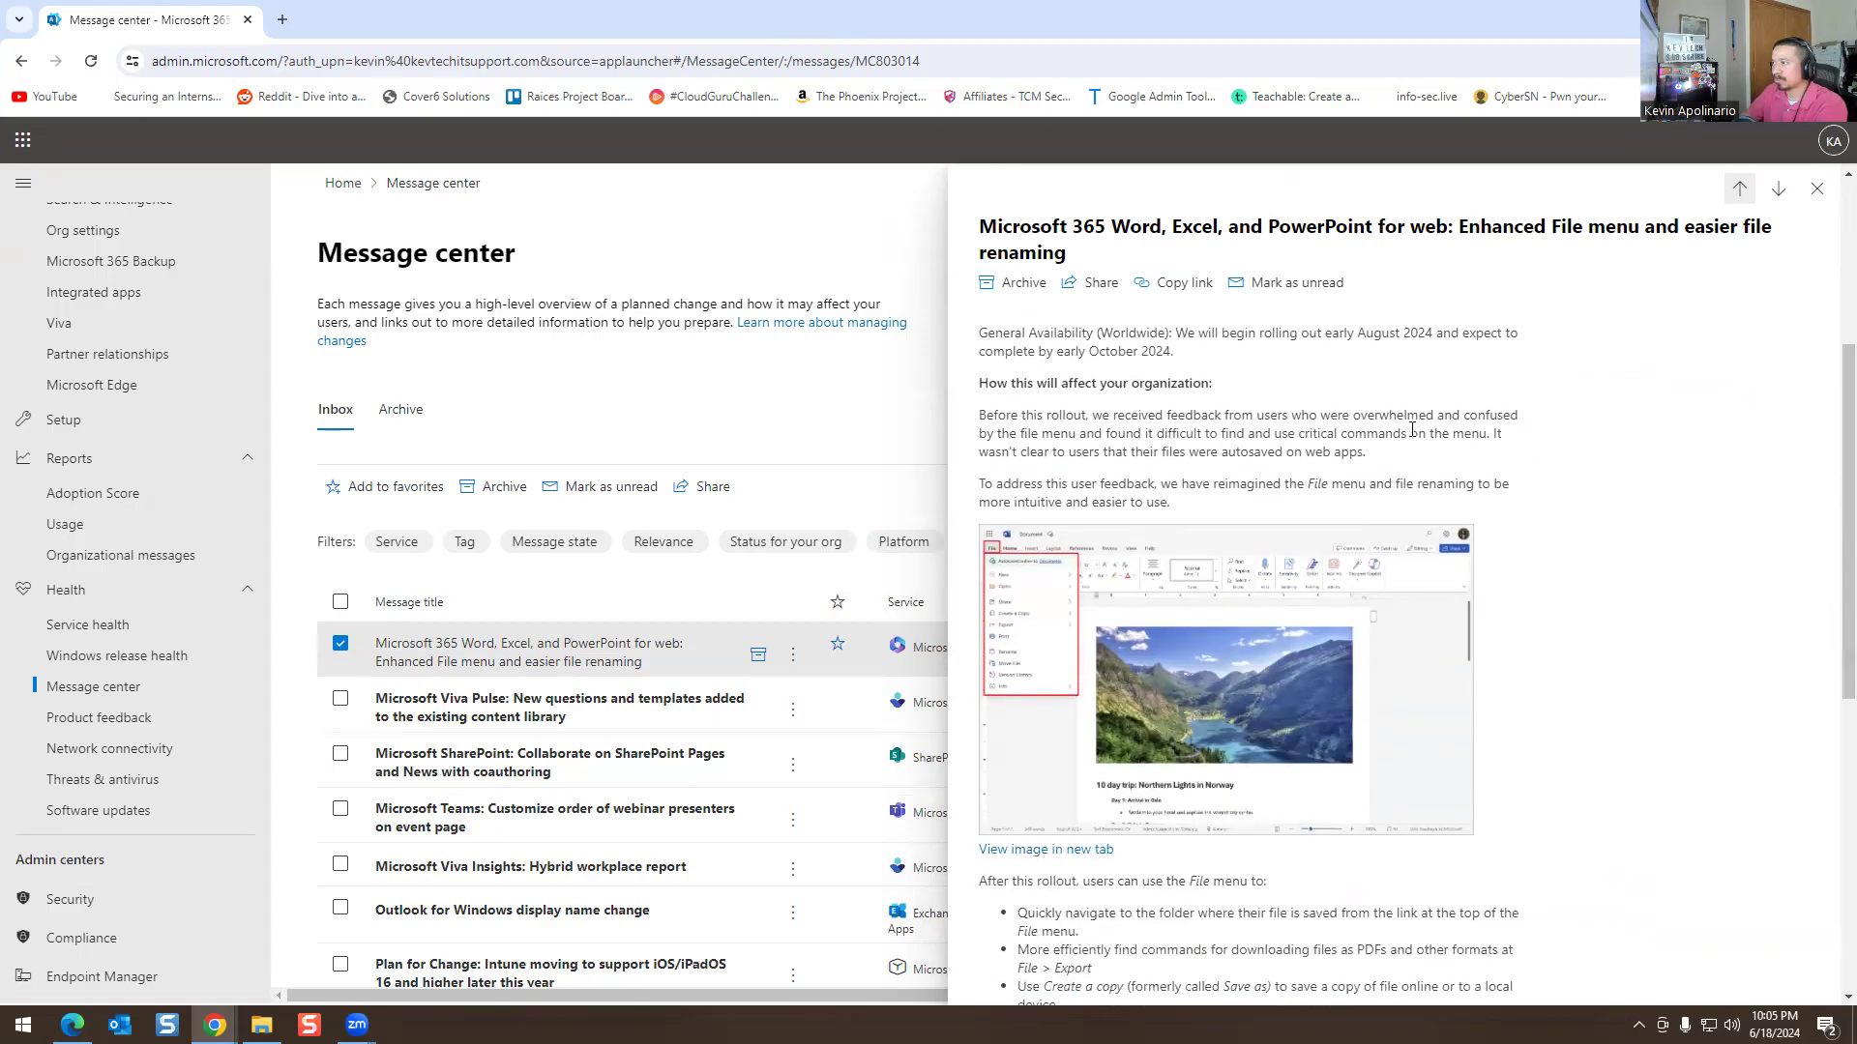
scroll(1228, 455, "down", 7)
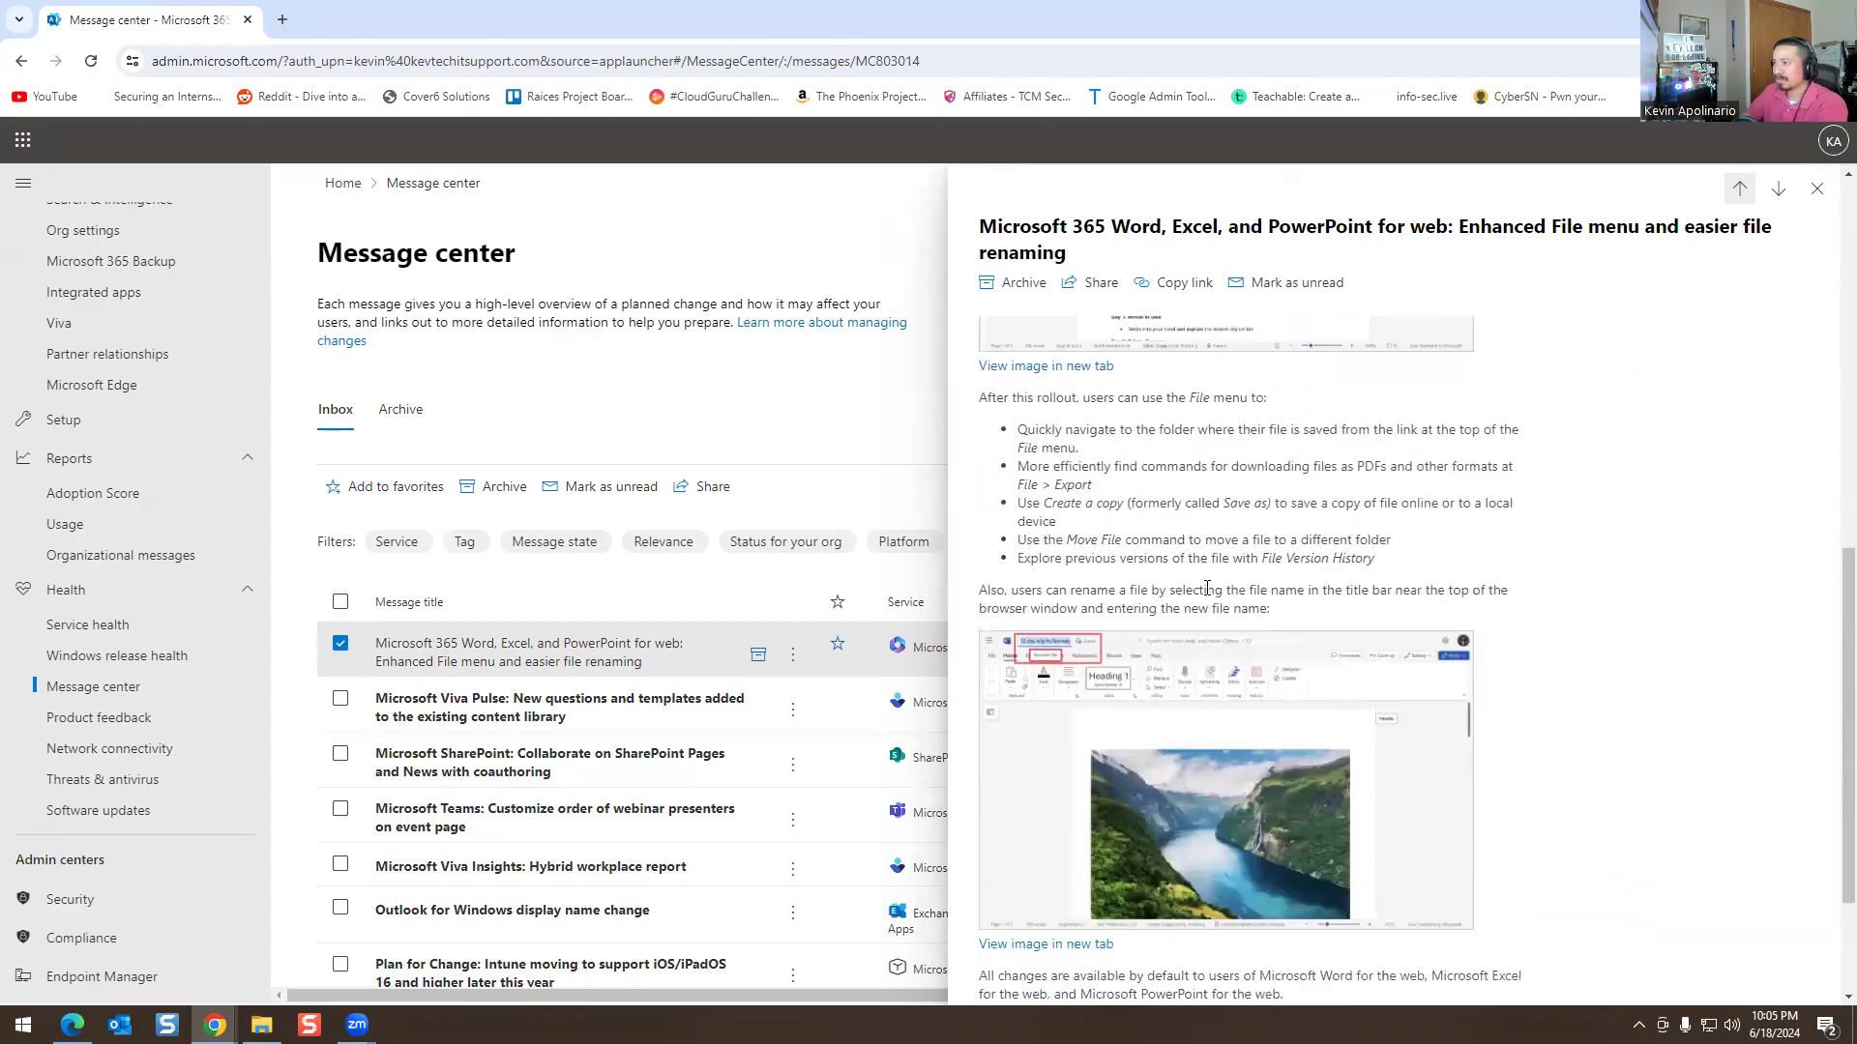
left_click(1817, 190)
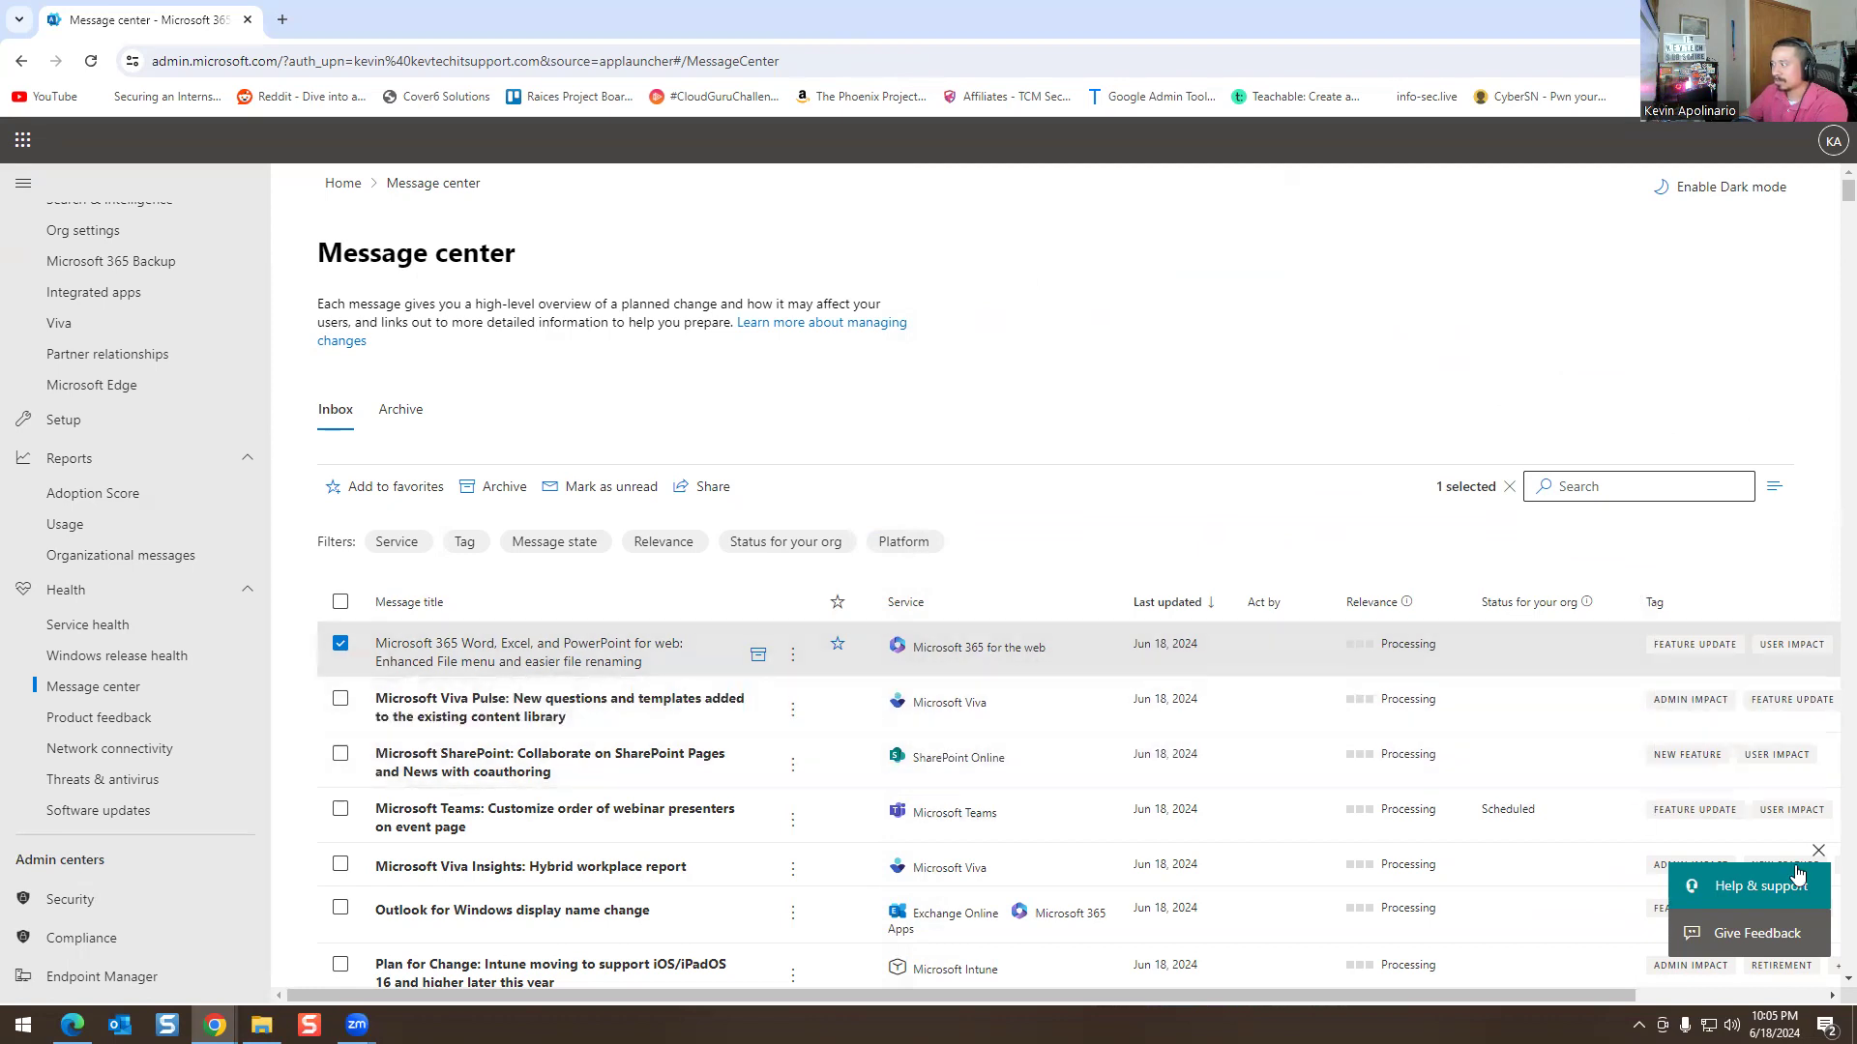
scroll(1570, 771, "down", 2)
scroll(1570, 770, "down", 3)
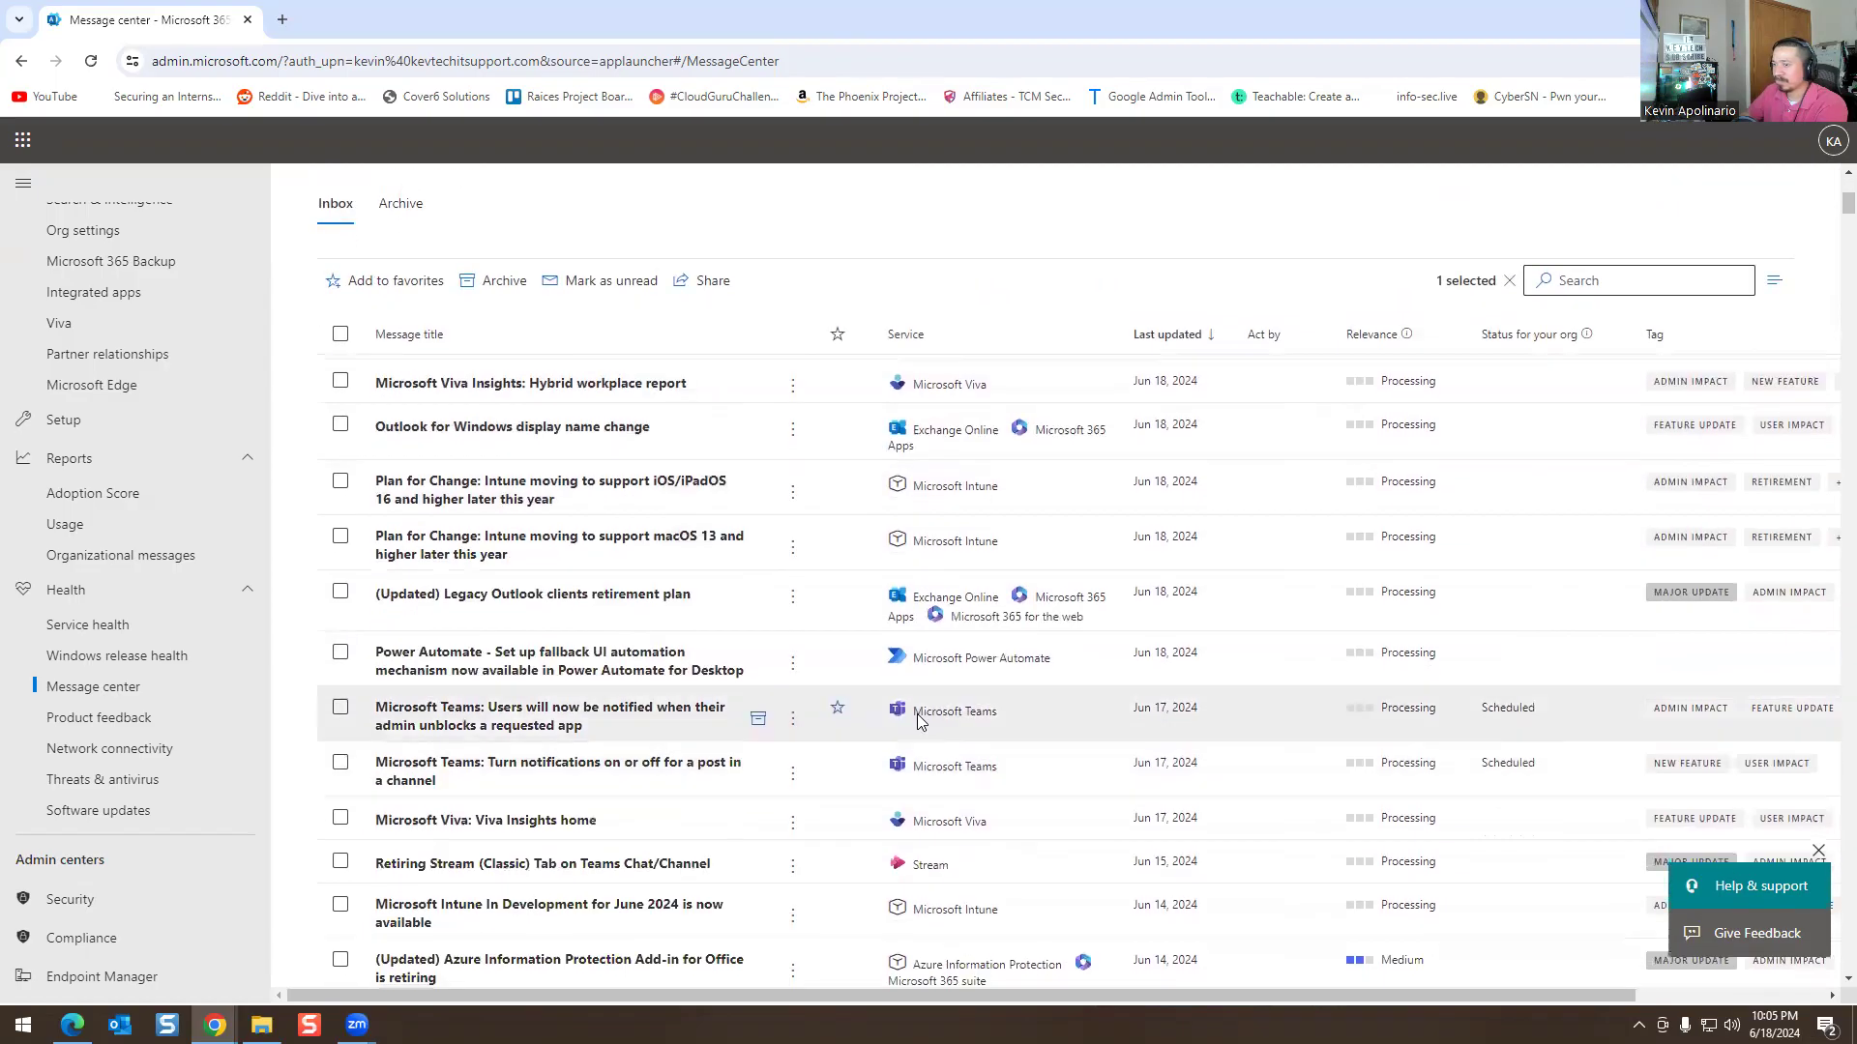
scroll(640, 640, "down", 2)
scroll(640, 640, "up", 7)
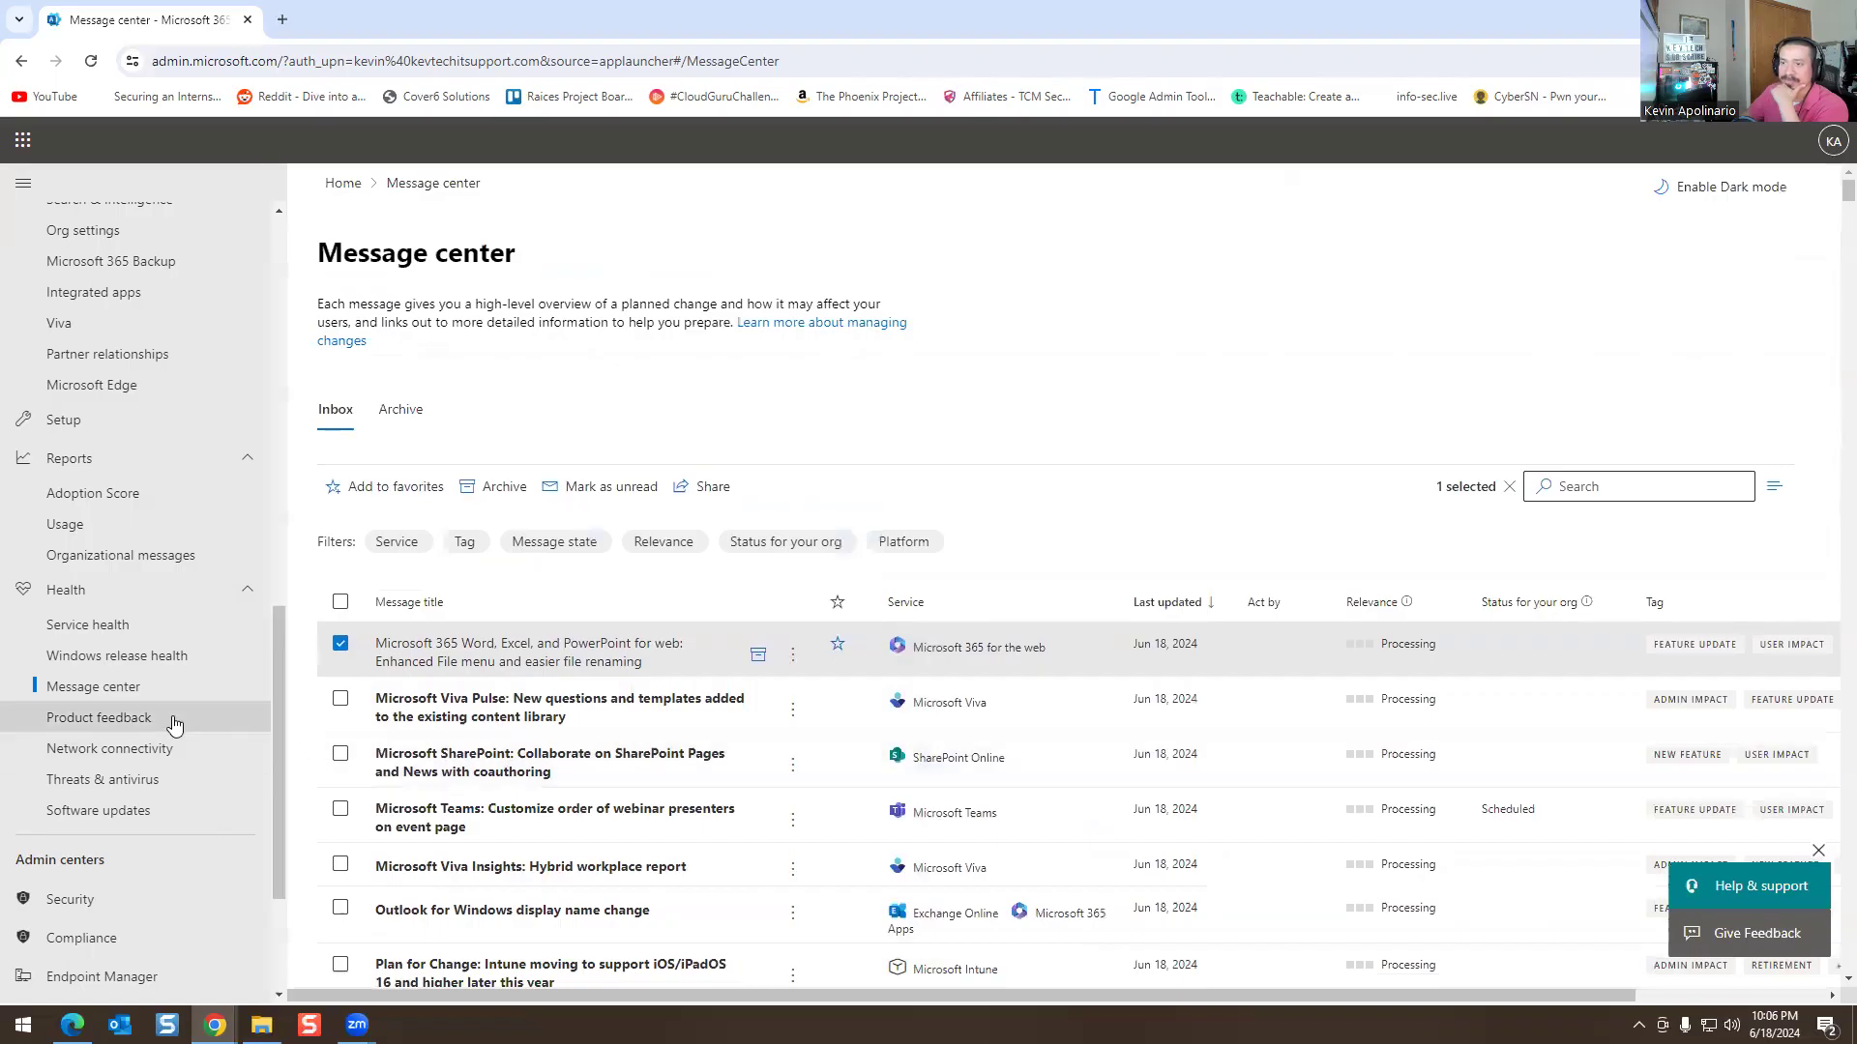
Check Product feedback's NPS survey insights, then return to the empty Feedback tab
left_click(138, 714)
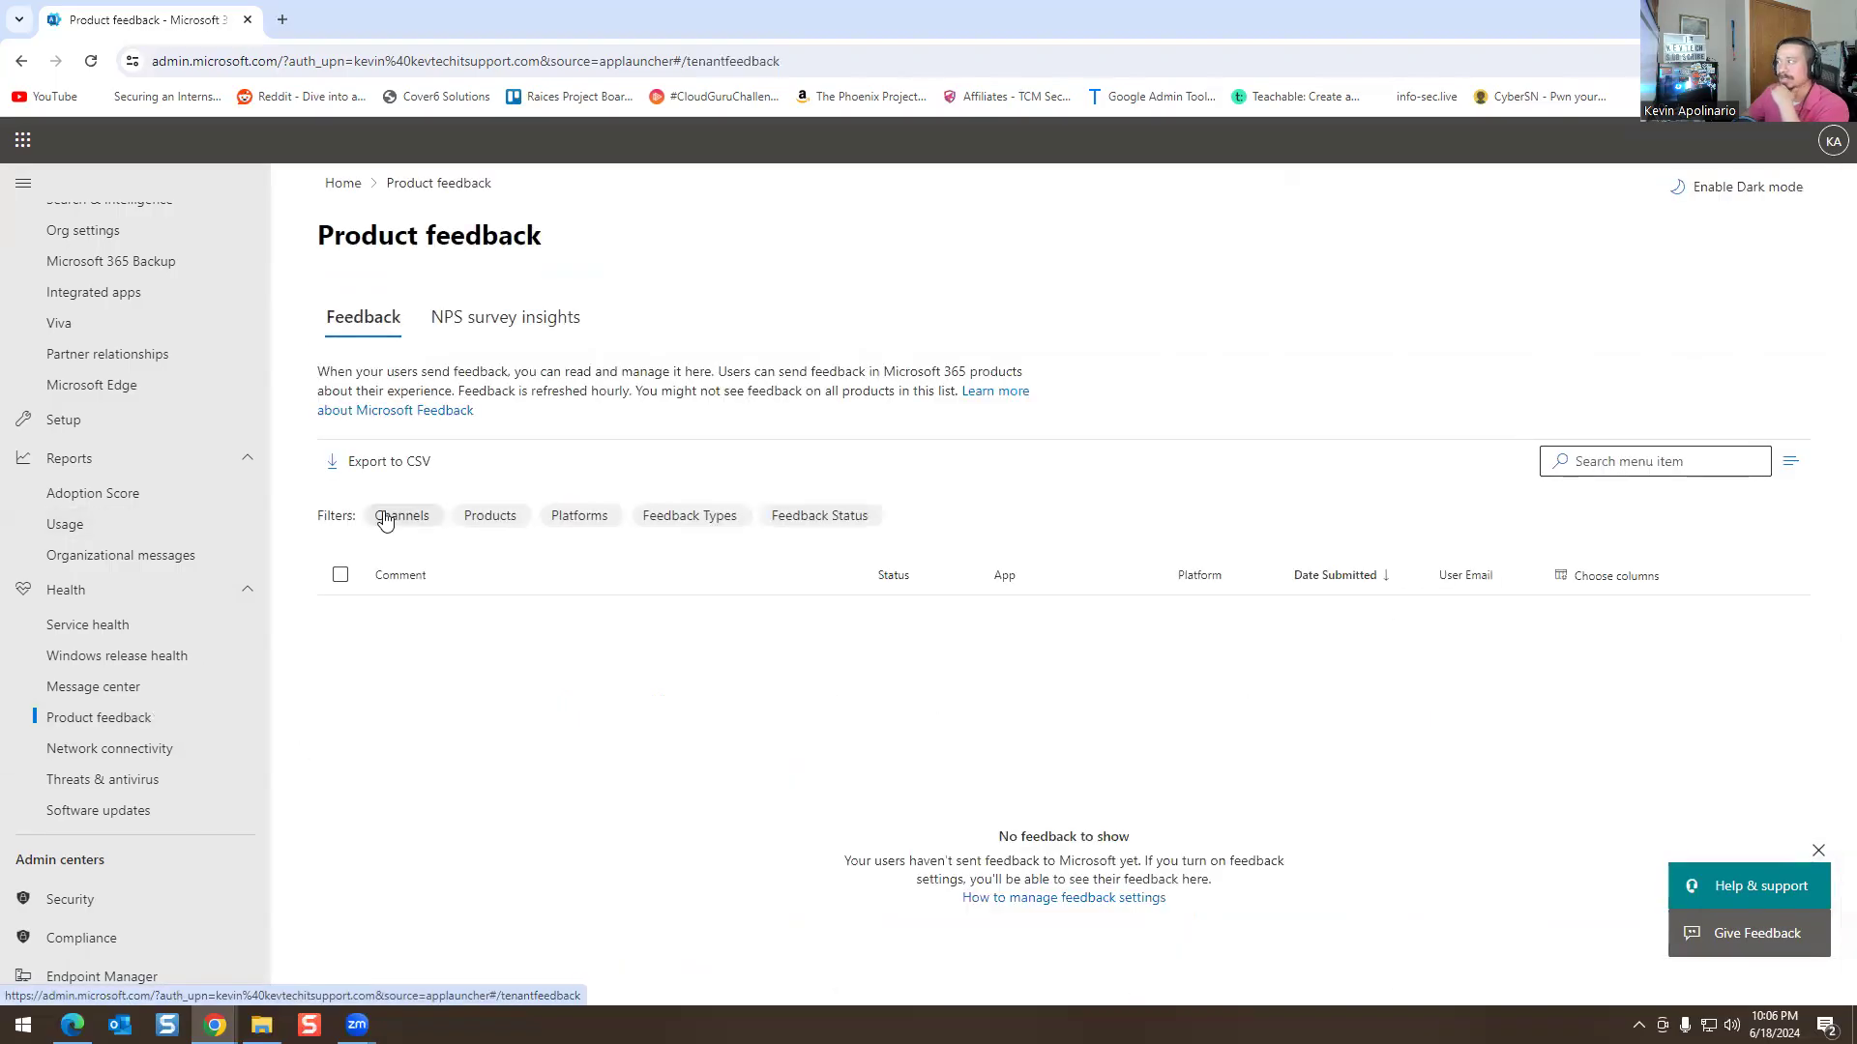
left_click_drag(394, 371, 600, 372)
left_click(544, 324)
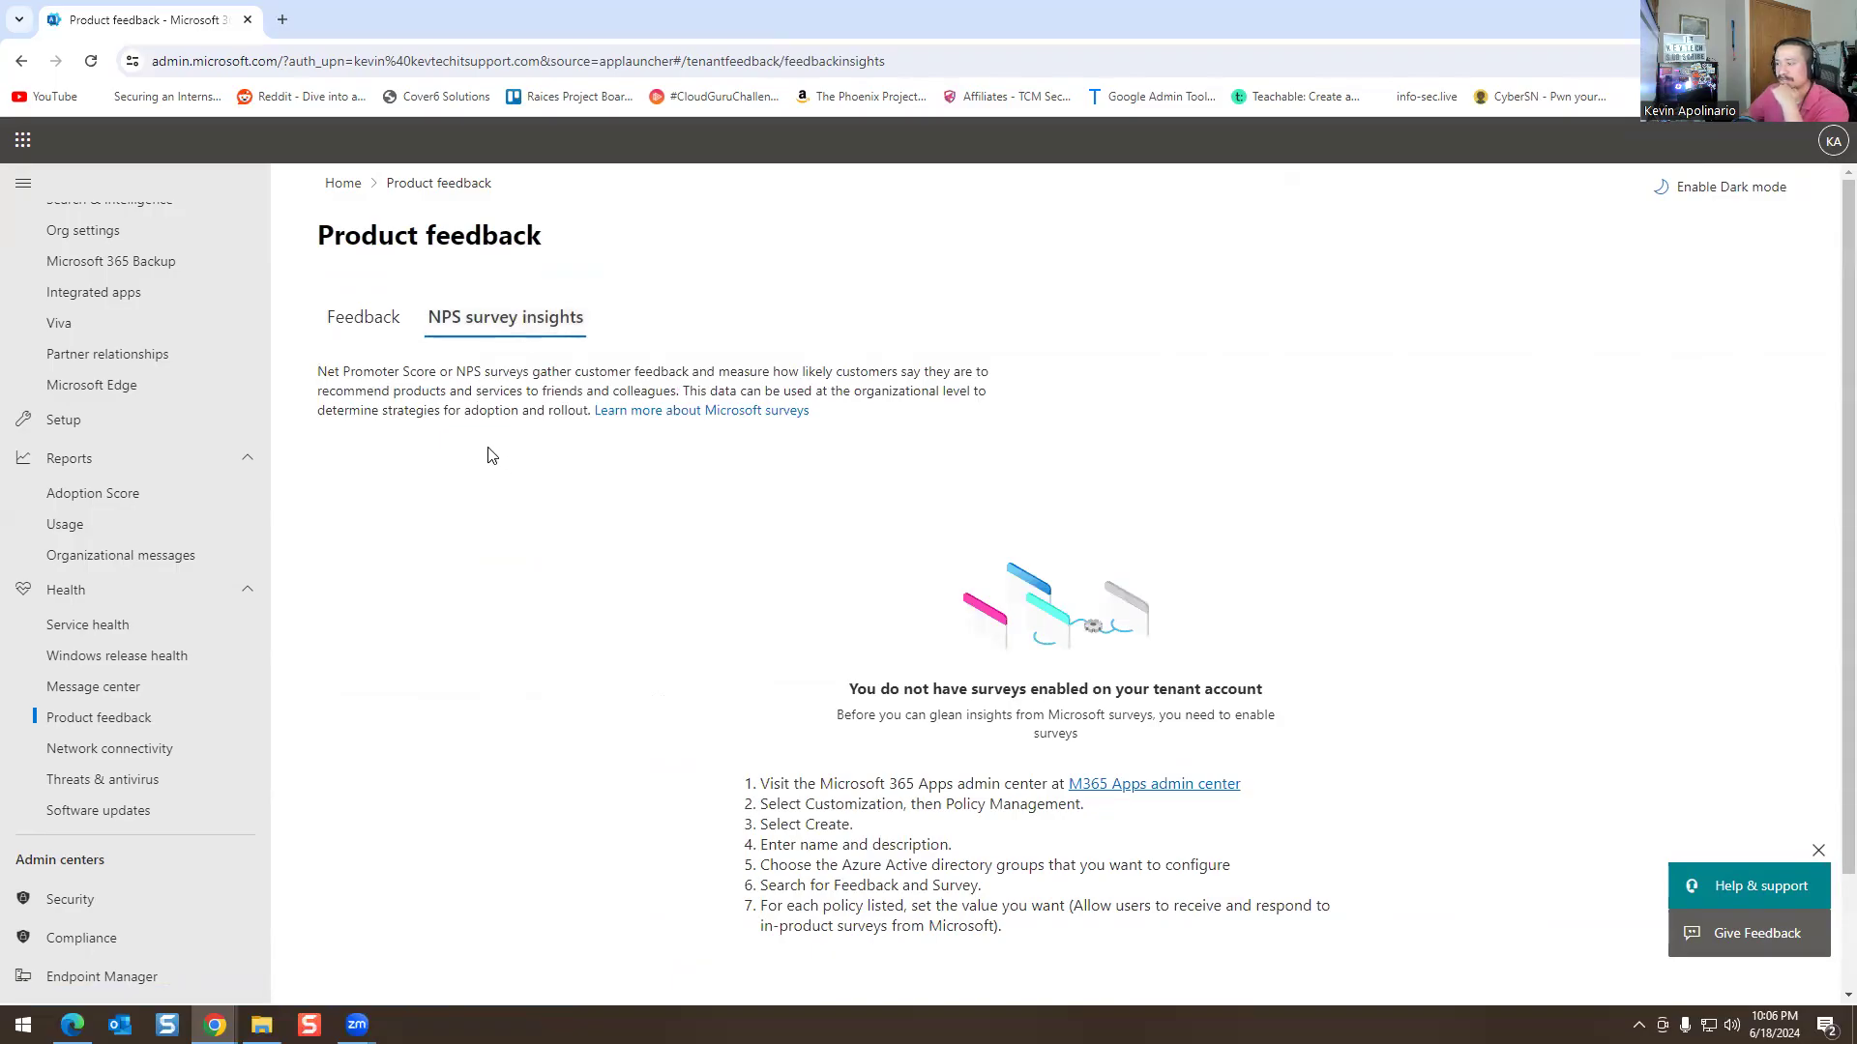
left_click(364, 317)
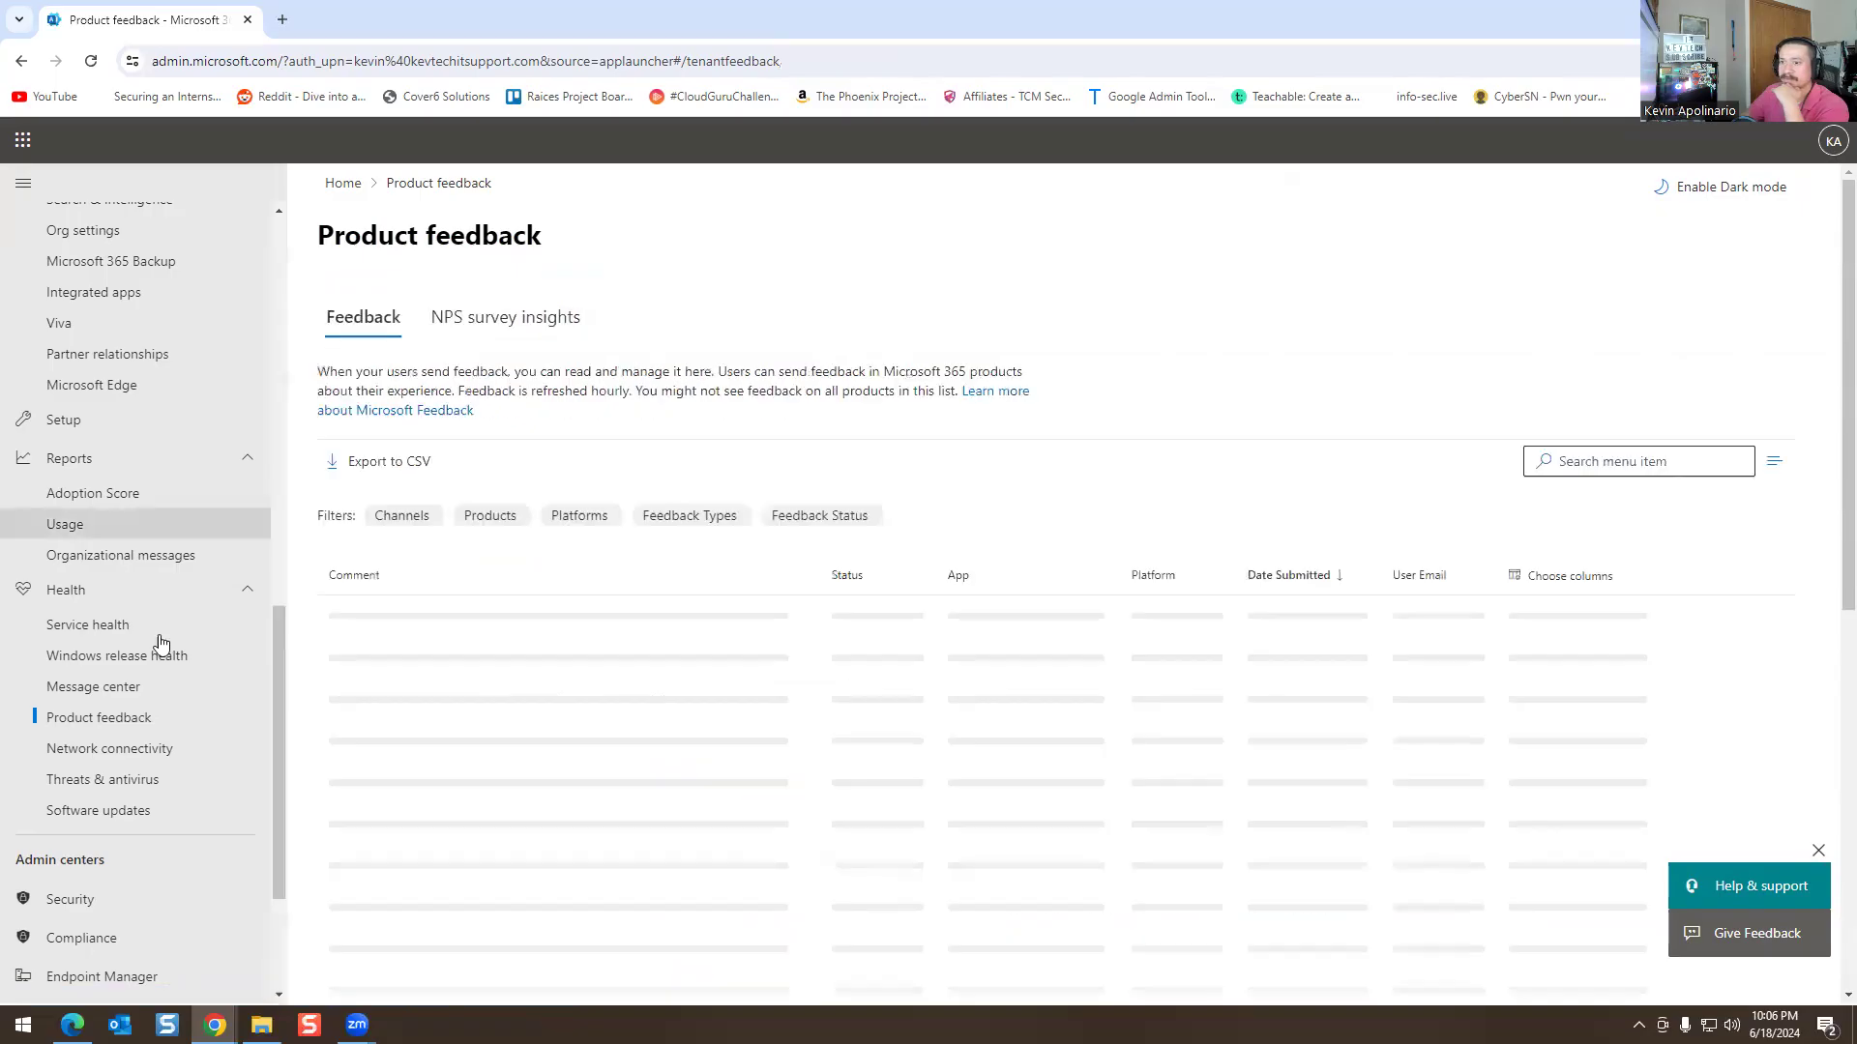
left_click(114, 752)
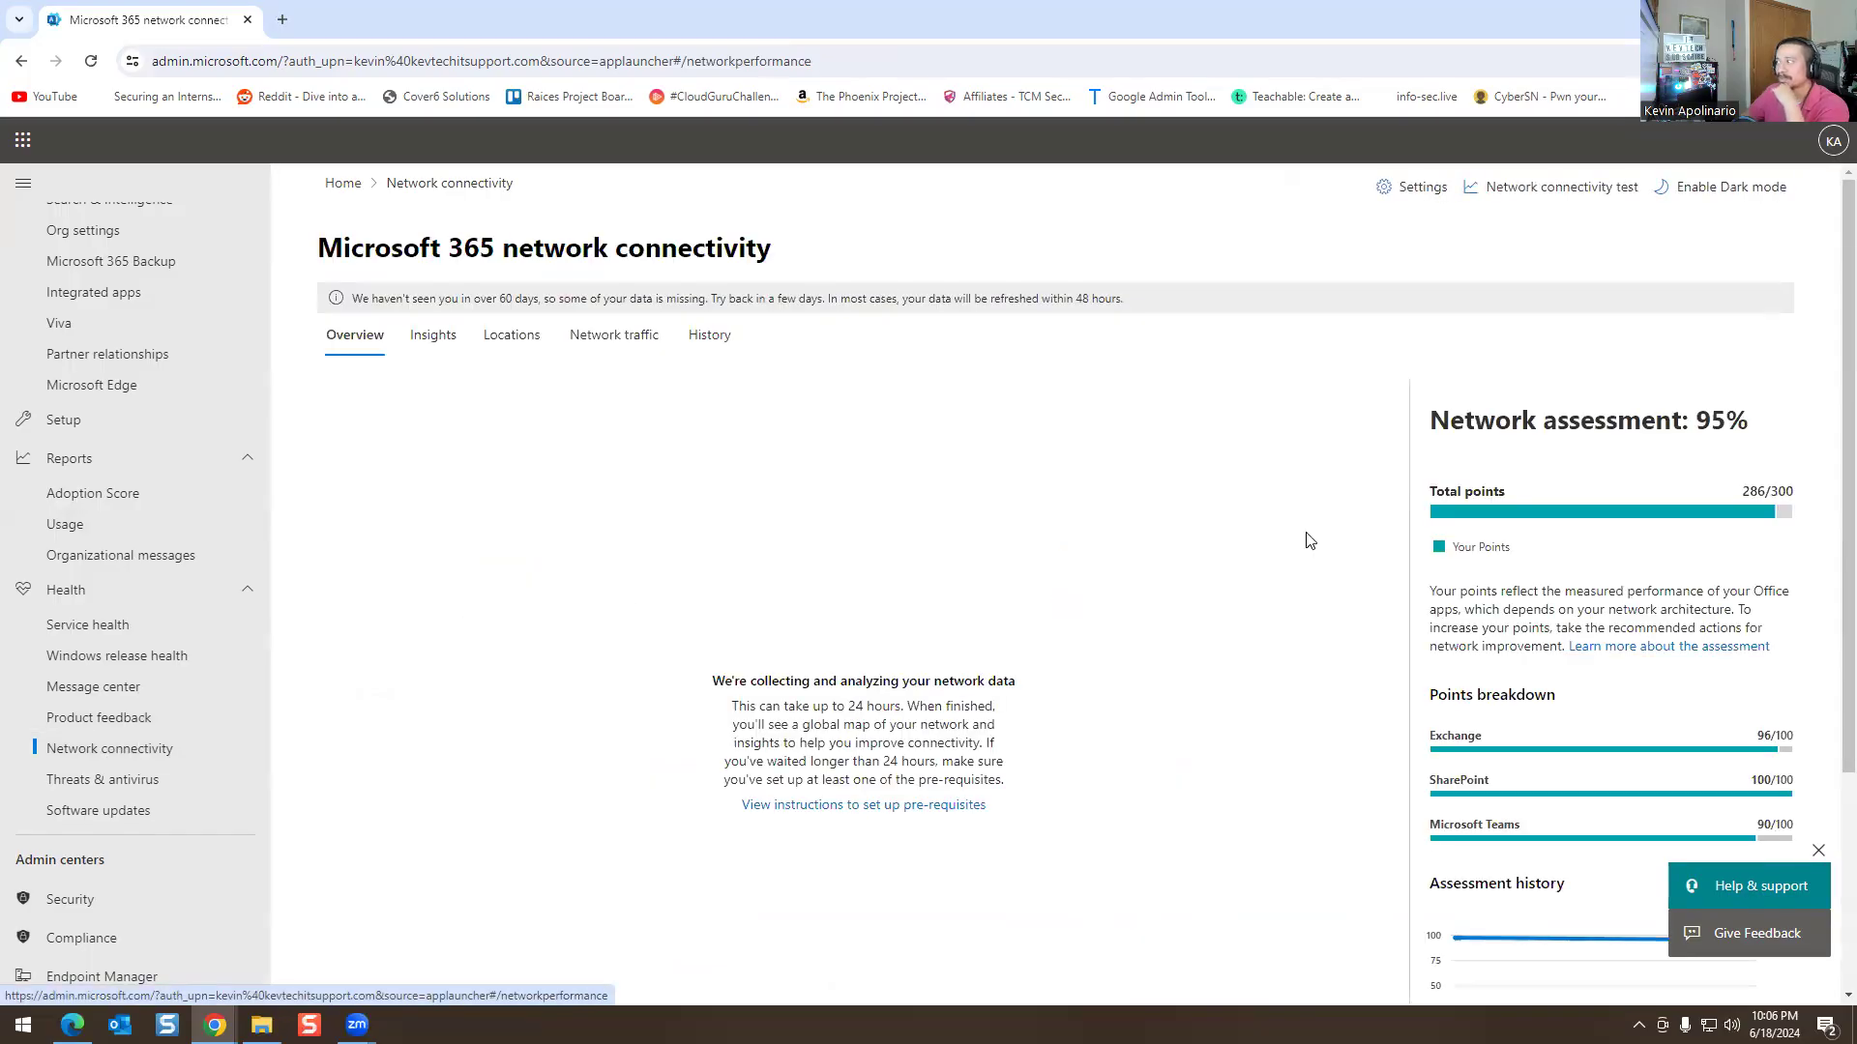
Review the network connectivity Overview and its network assessment score
left_click_drag(1469, 419, 1710, 423)
left_click(1704, 425)
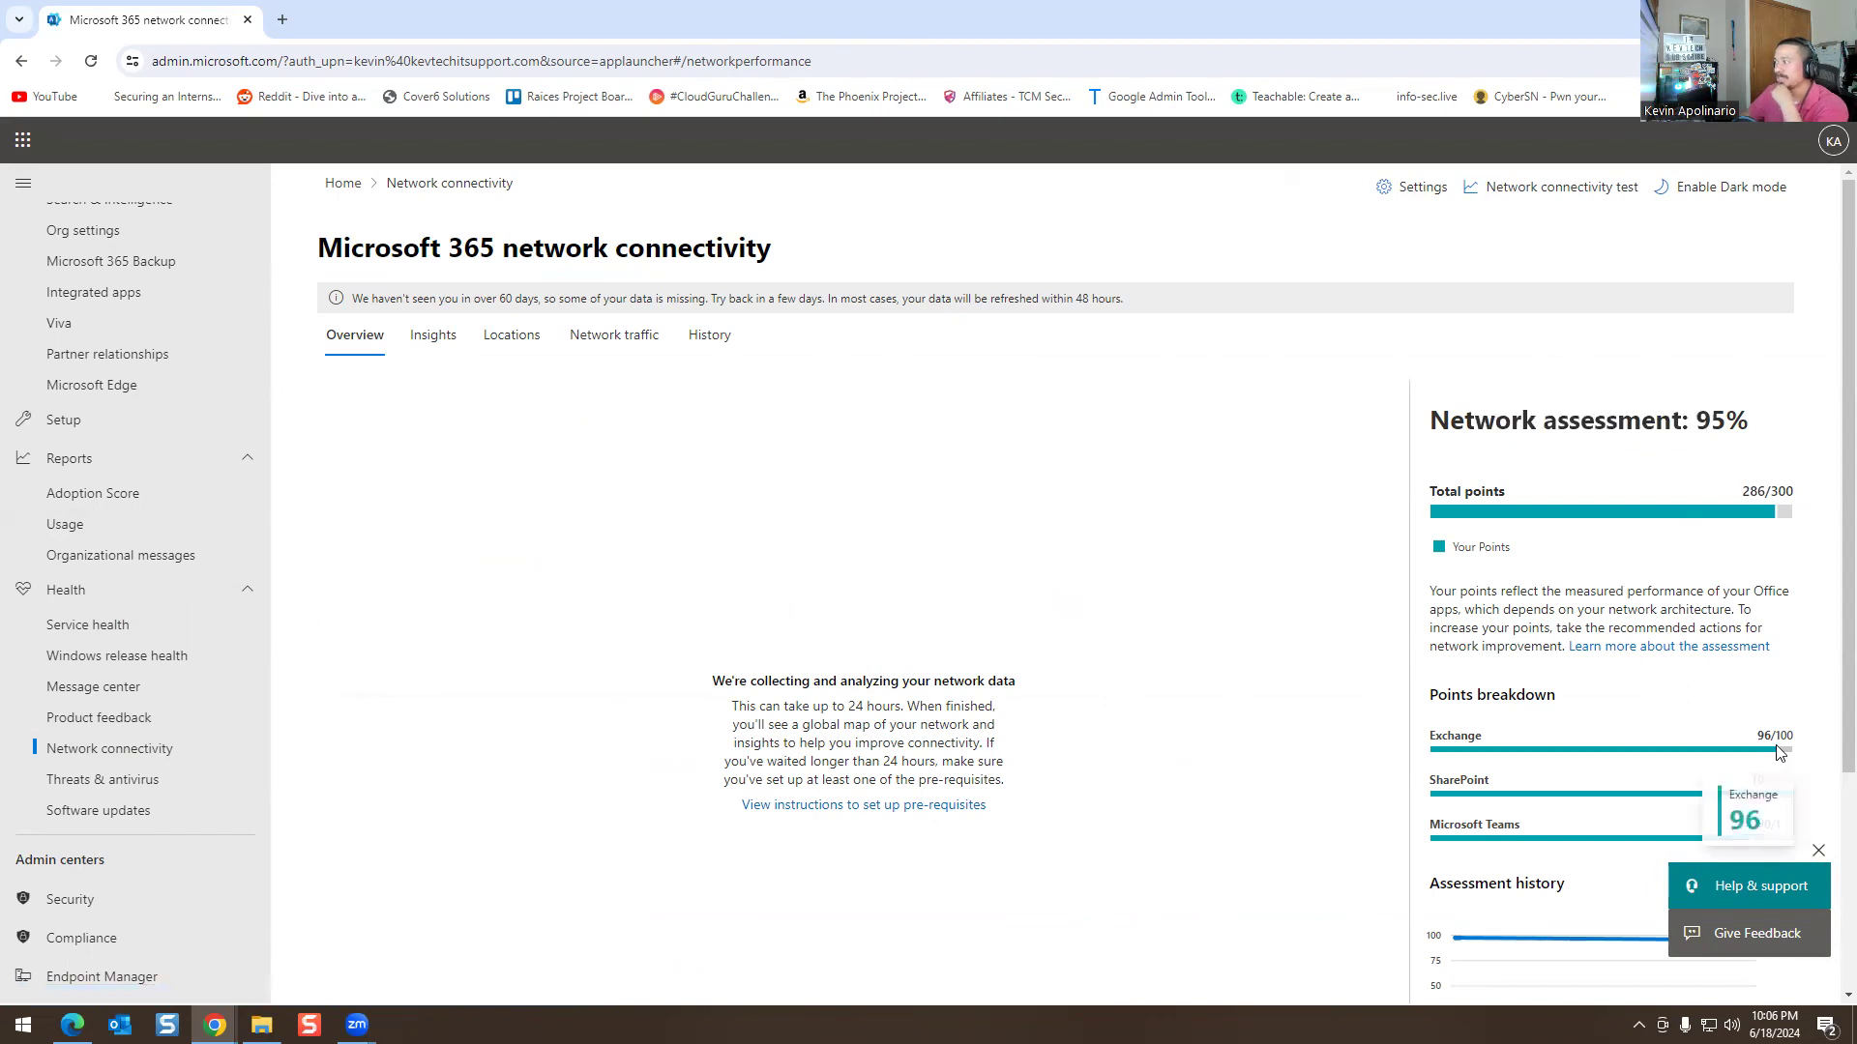
mouse_move(1762, 827)
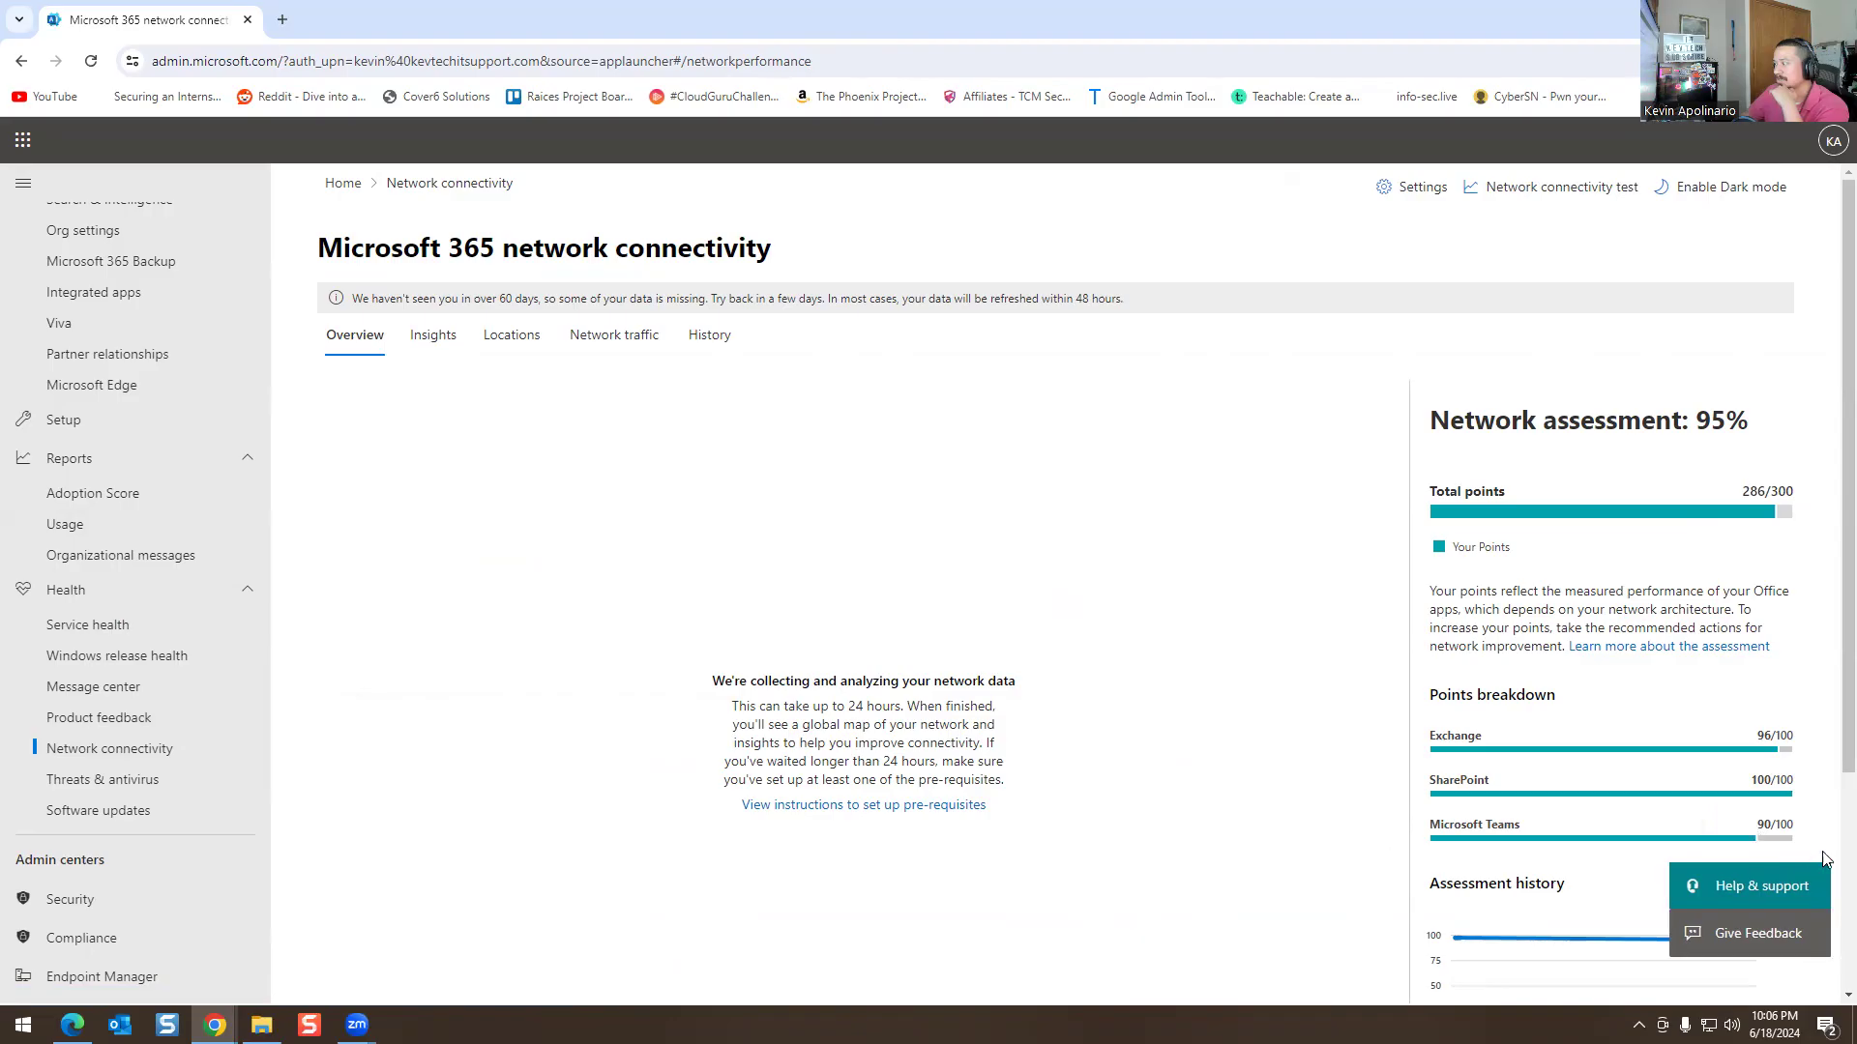
mouse_move(1641, 795)
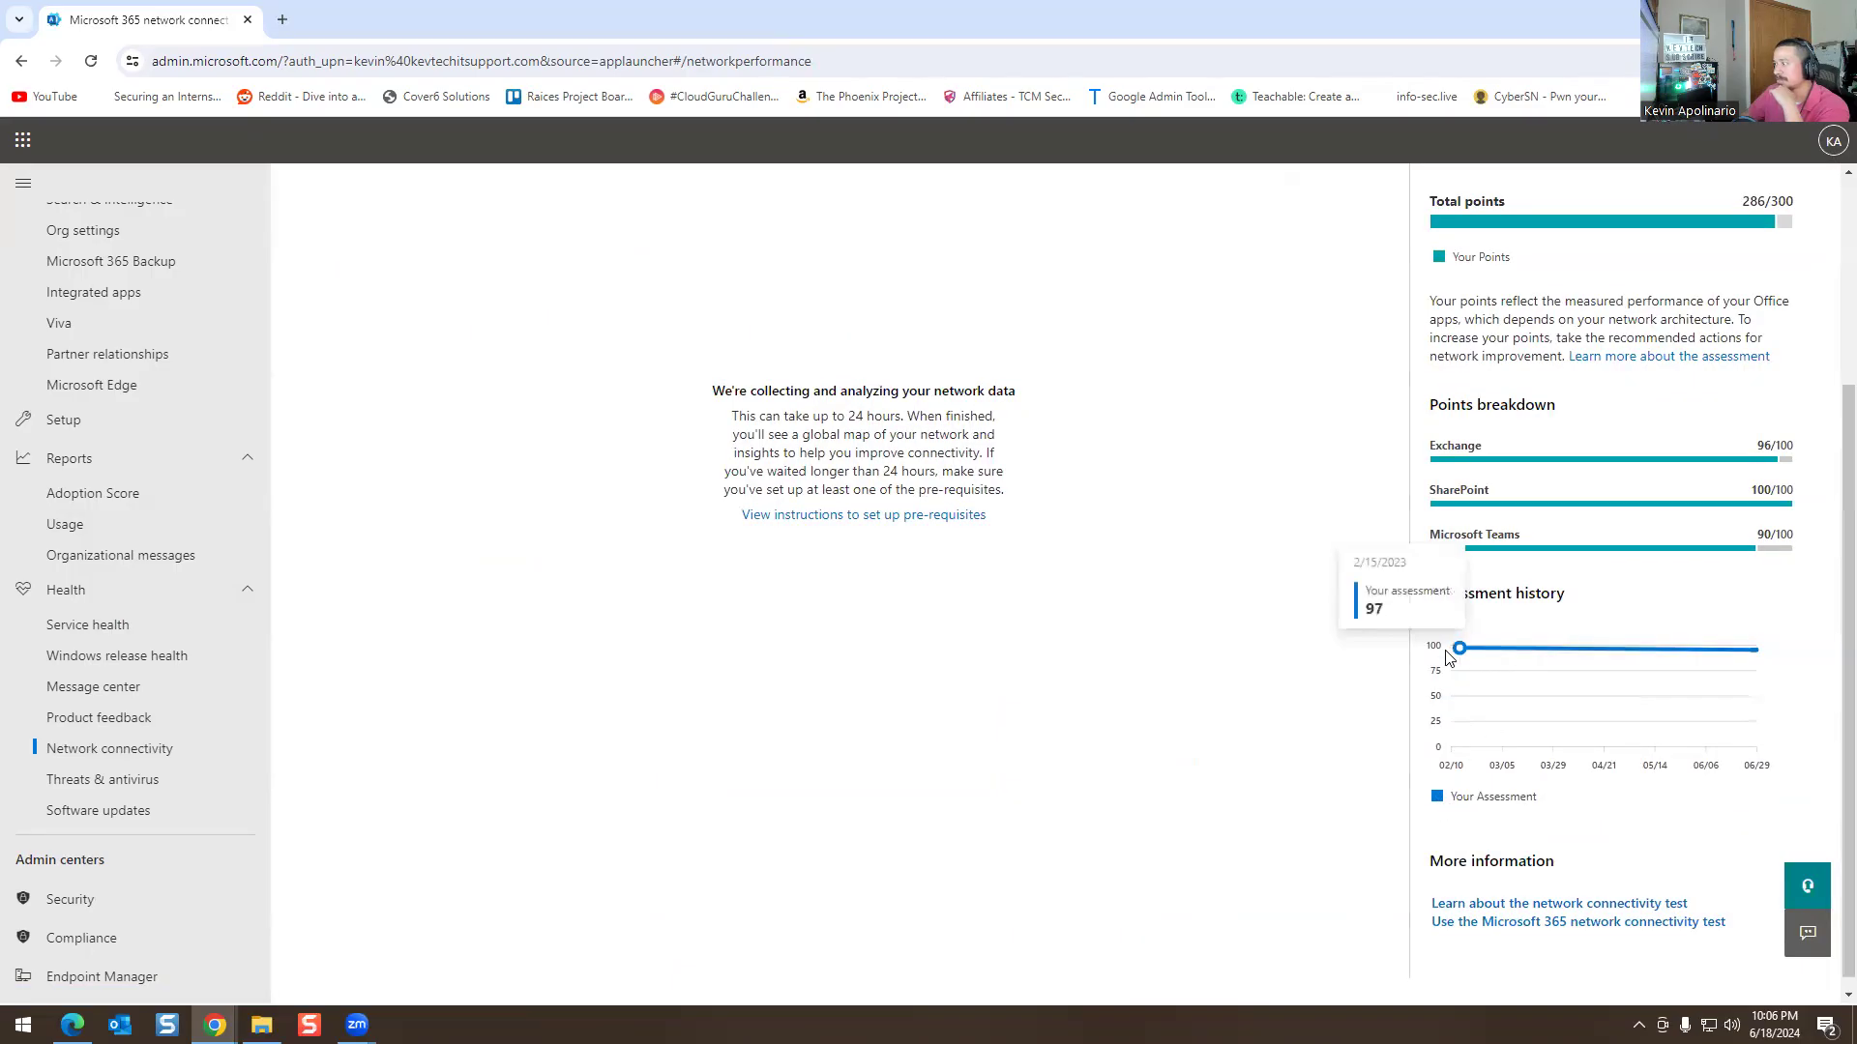
scroll(1412, 899, "down", 1)
scroll(1404, 890, "up", 3)
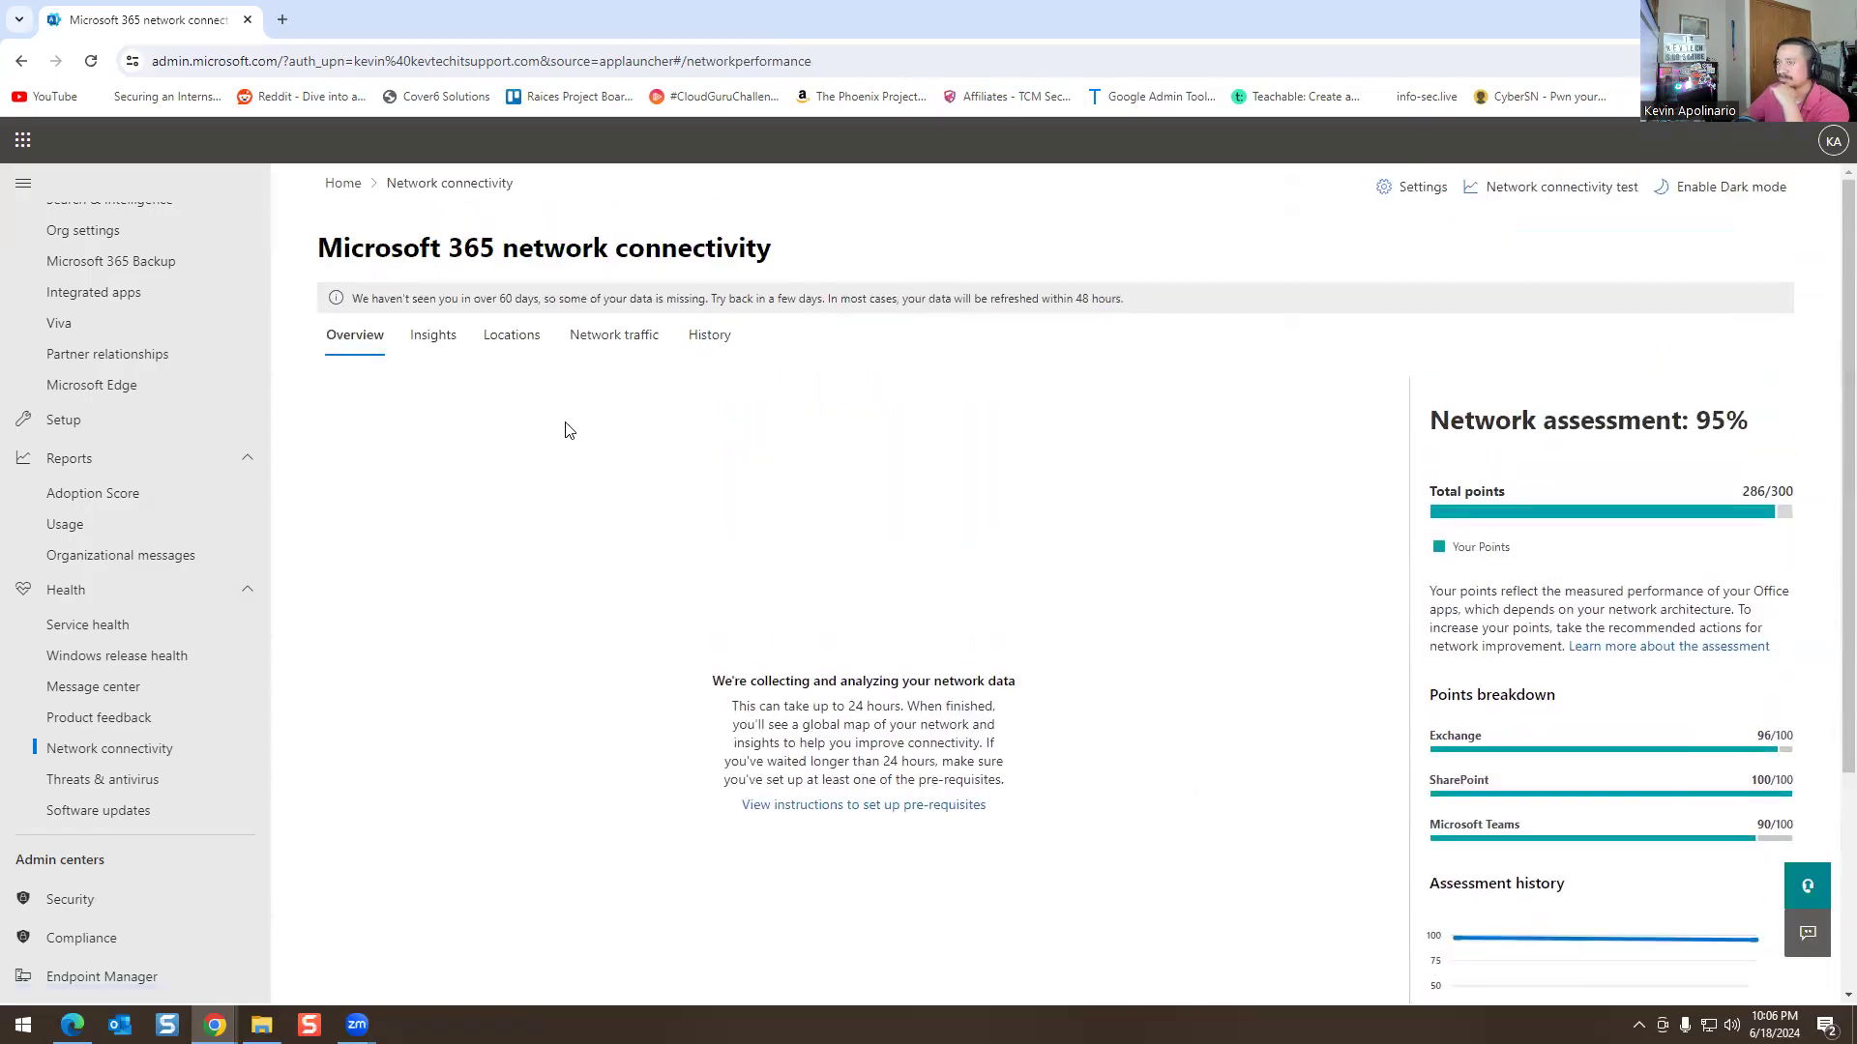
Step through the Insights, Locations, Network traffic and History tabs of the connectivity report
left_click(432, 334)
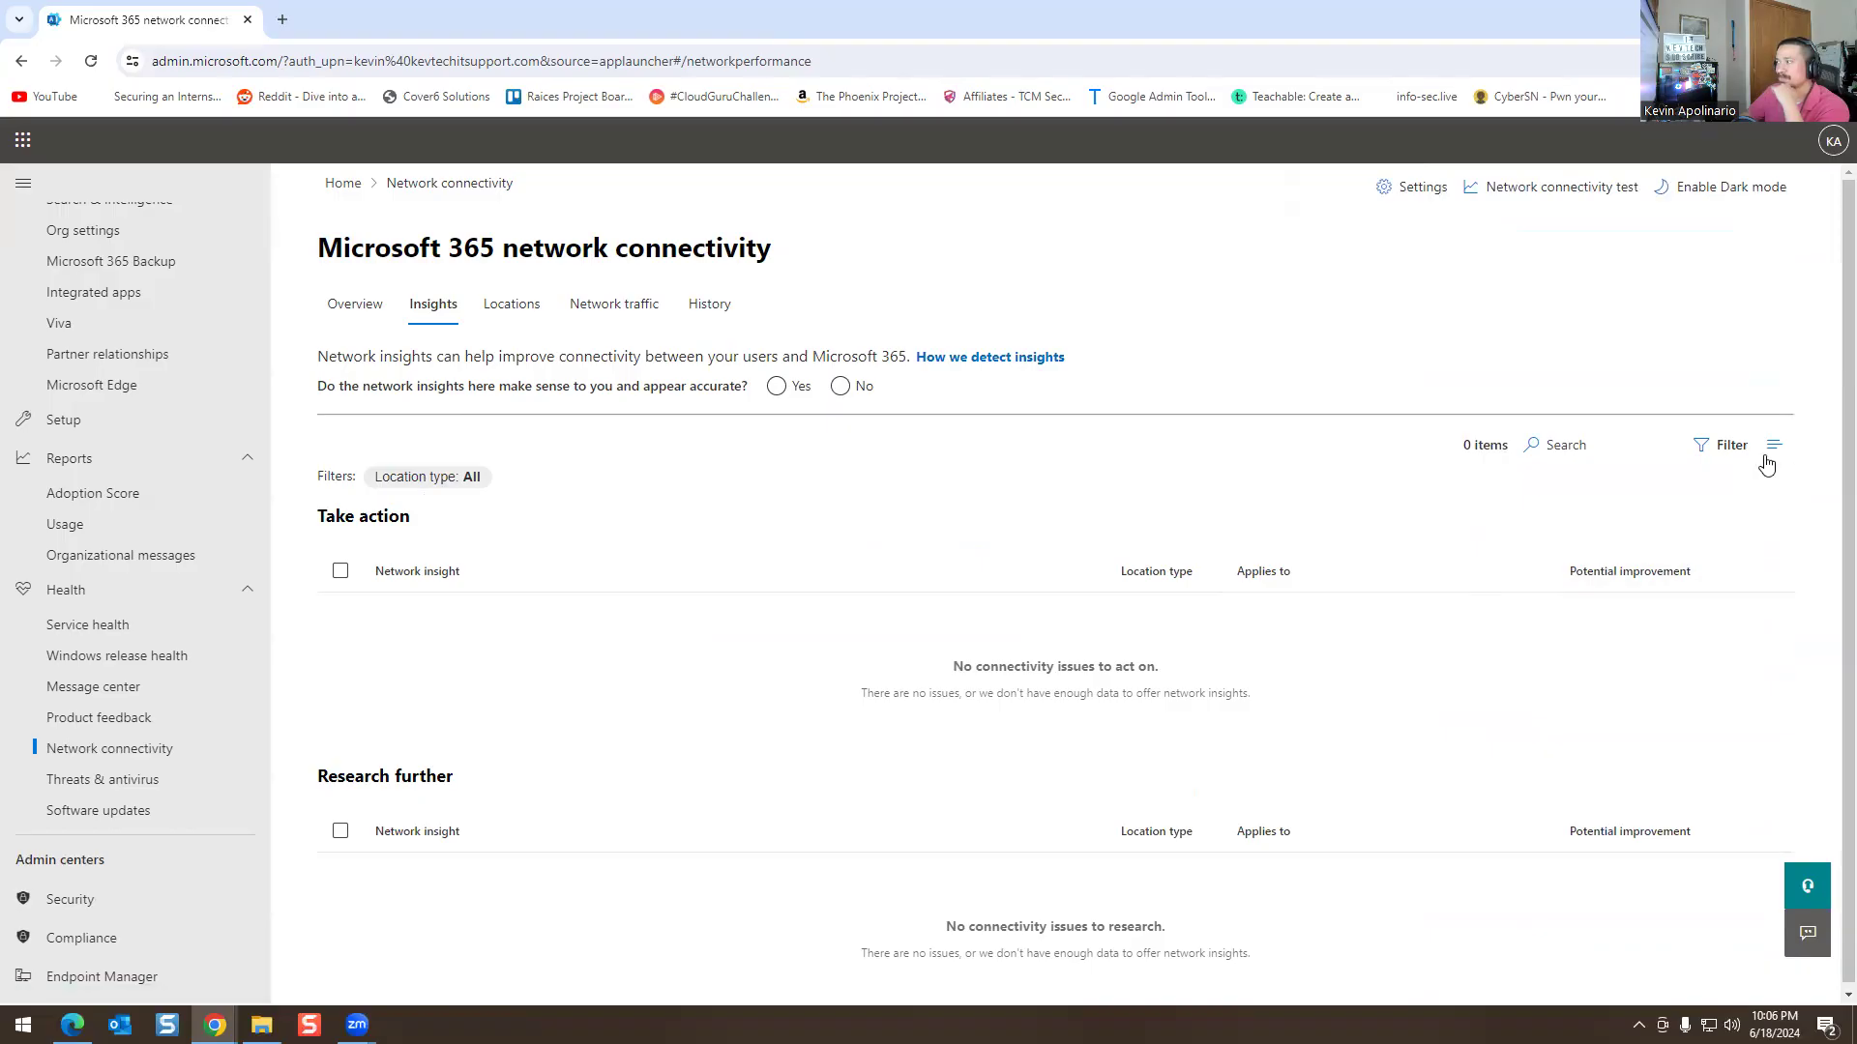
left_click(510, 305)
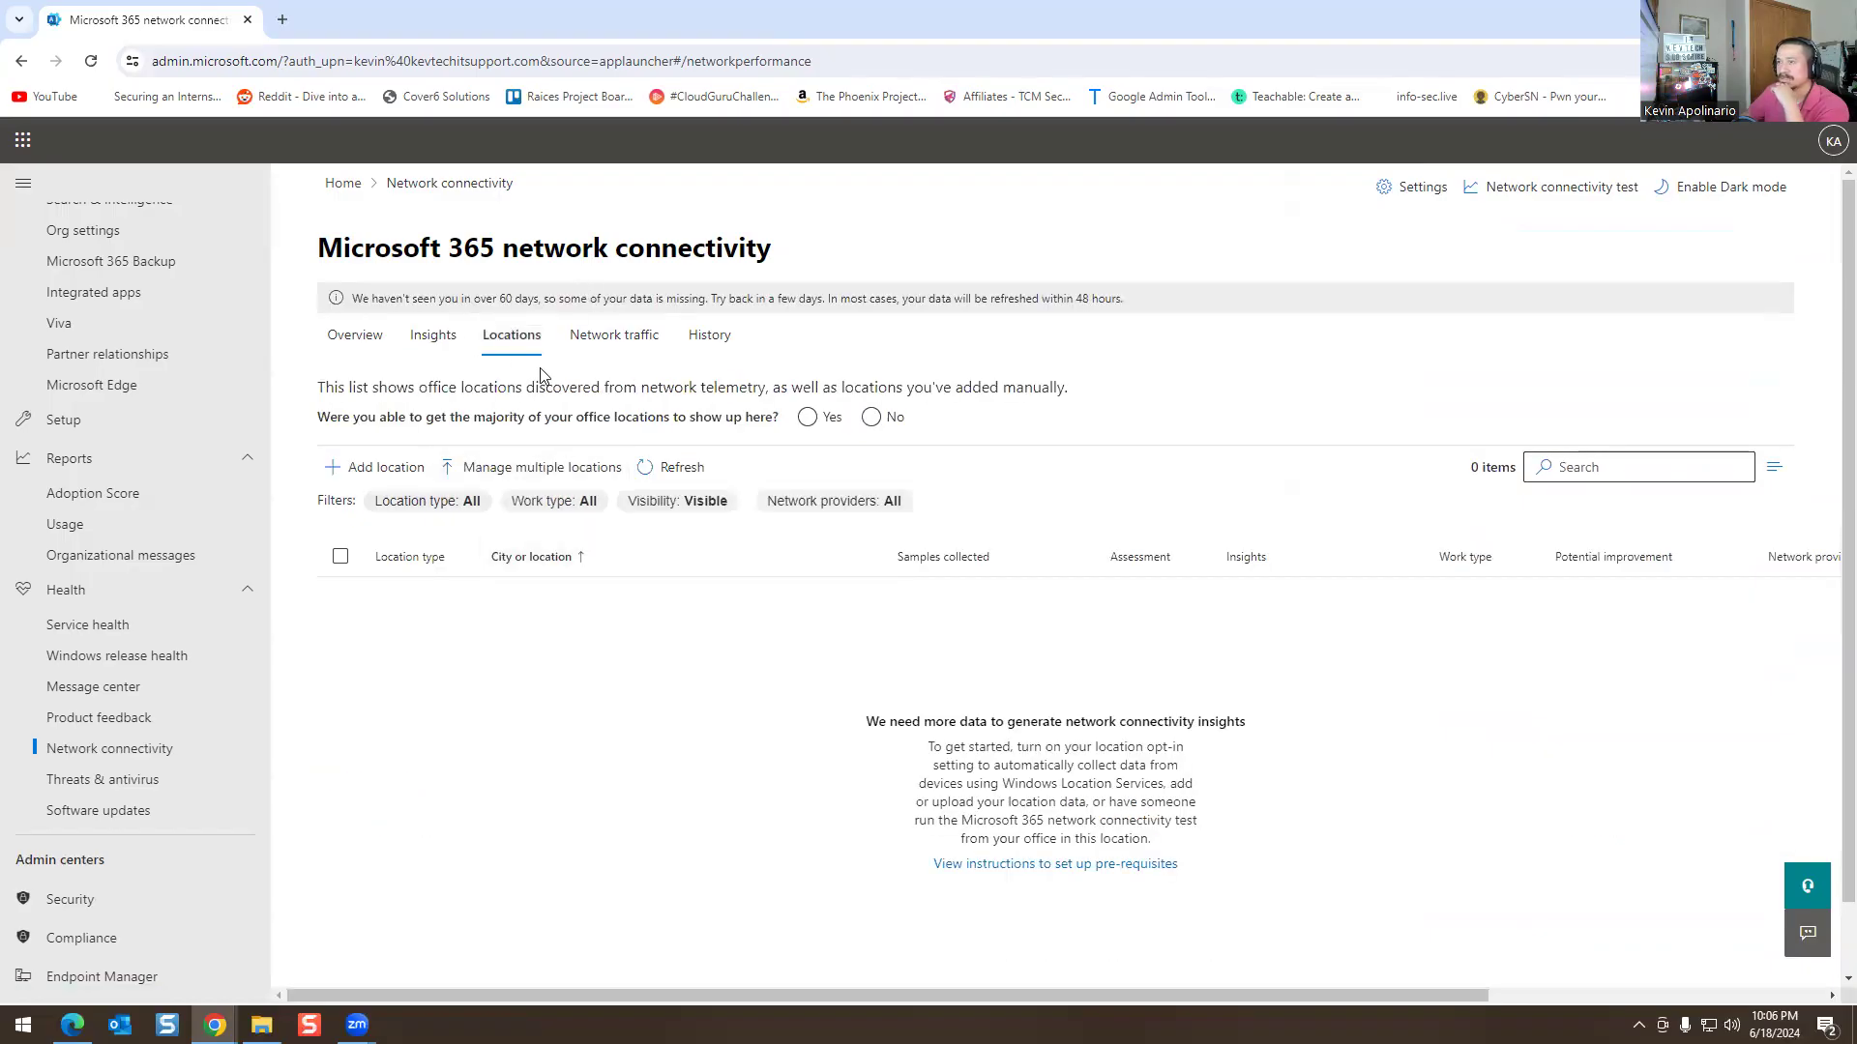
left_click(572, 338)
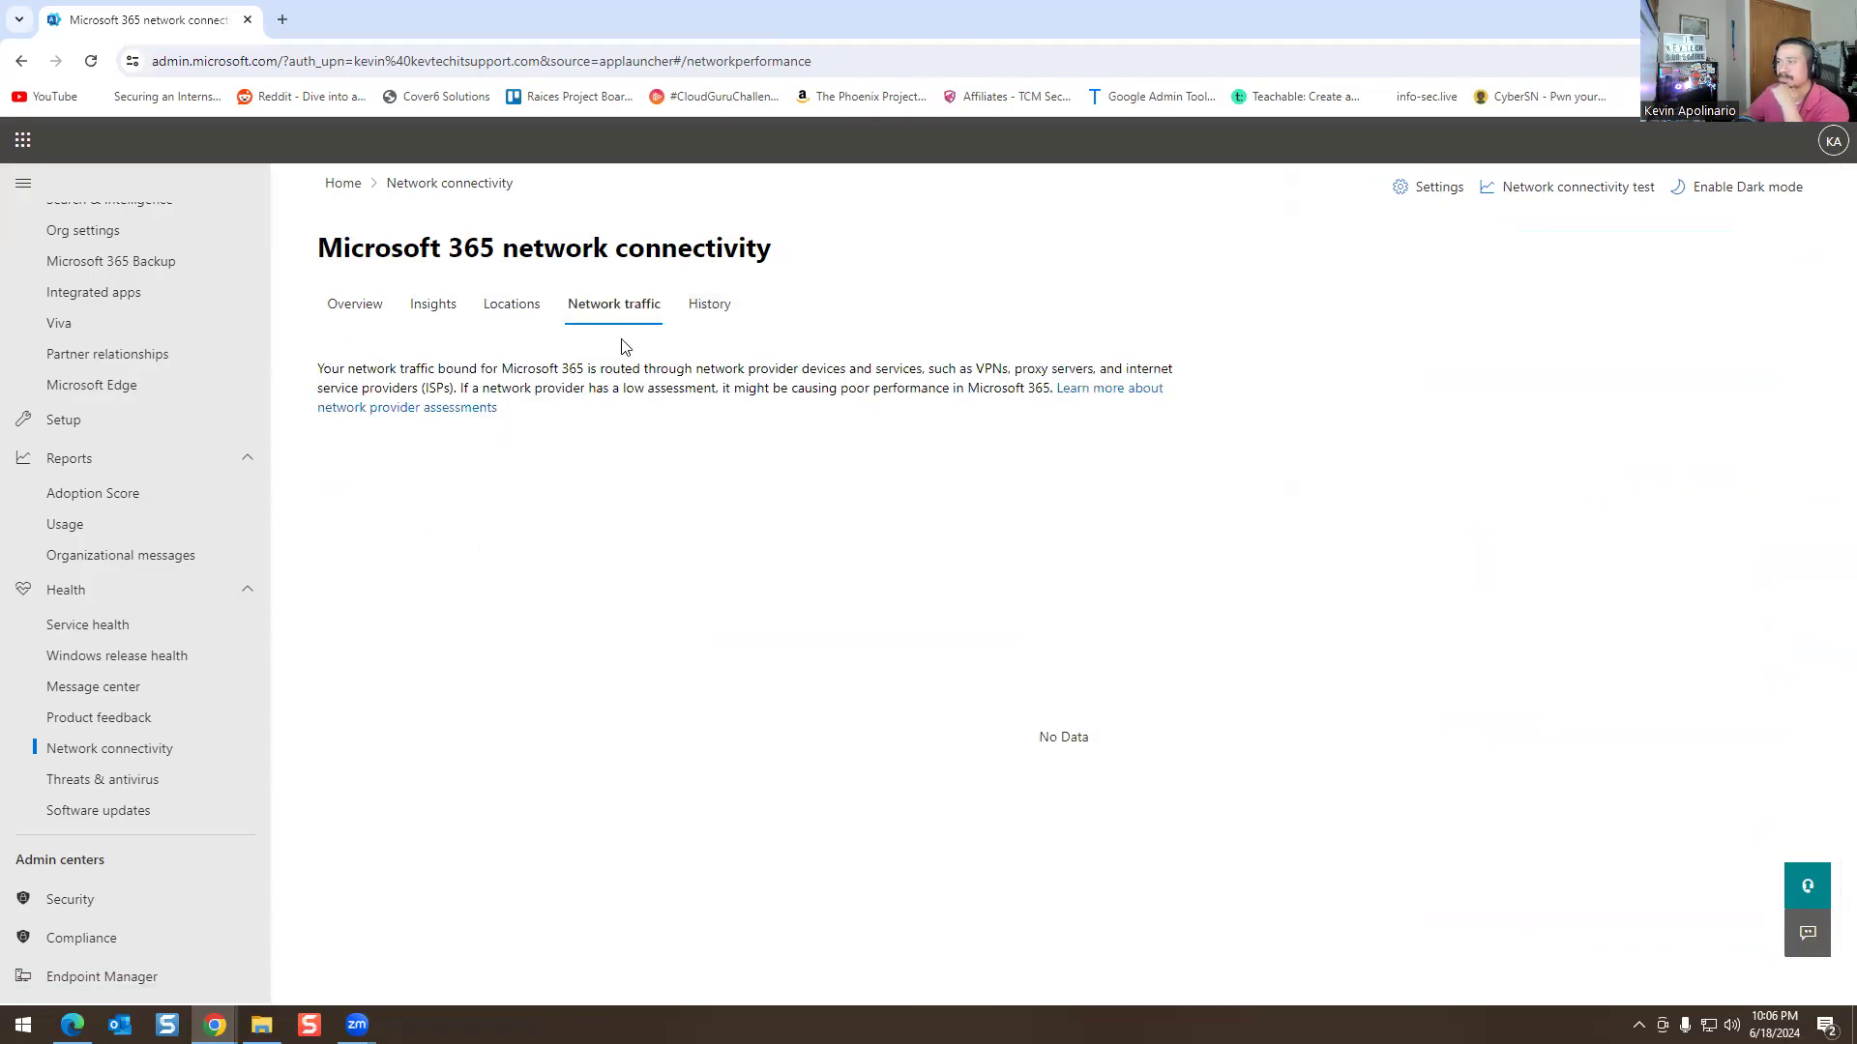
left_click_drag(513, 365, 947, 371)
left_click(730, 411)
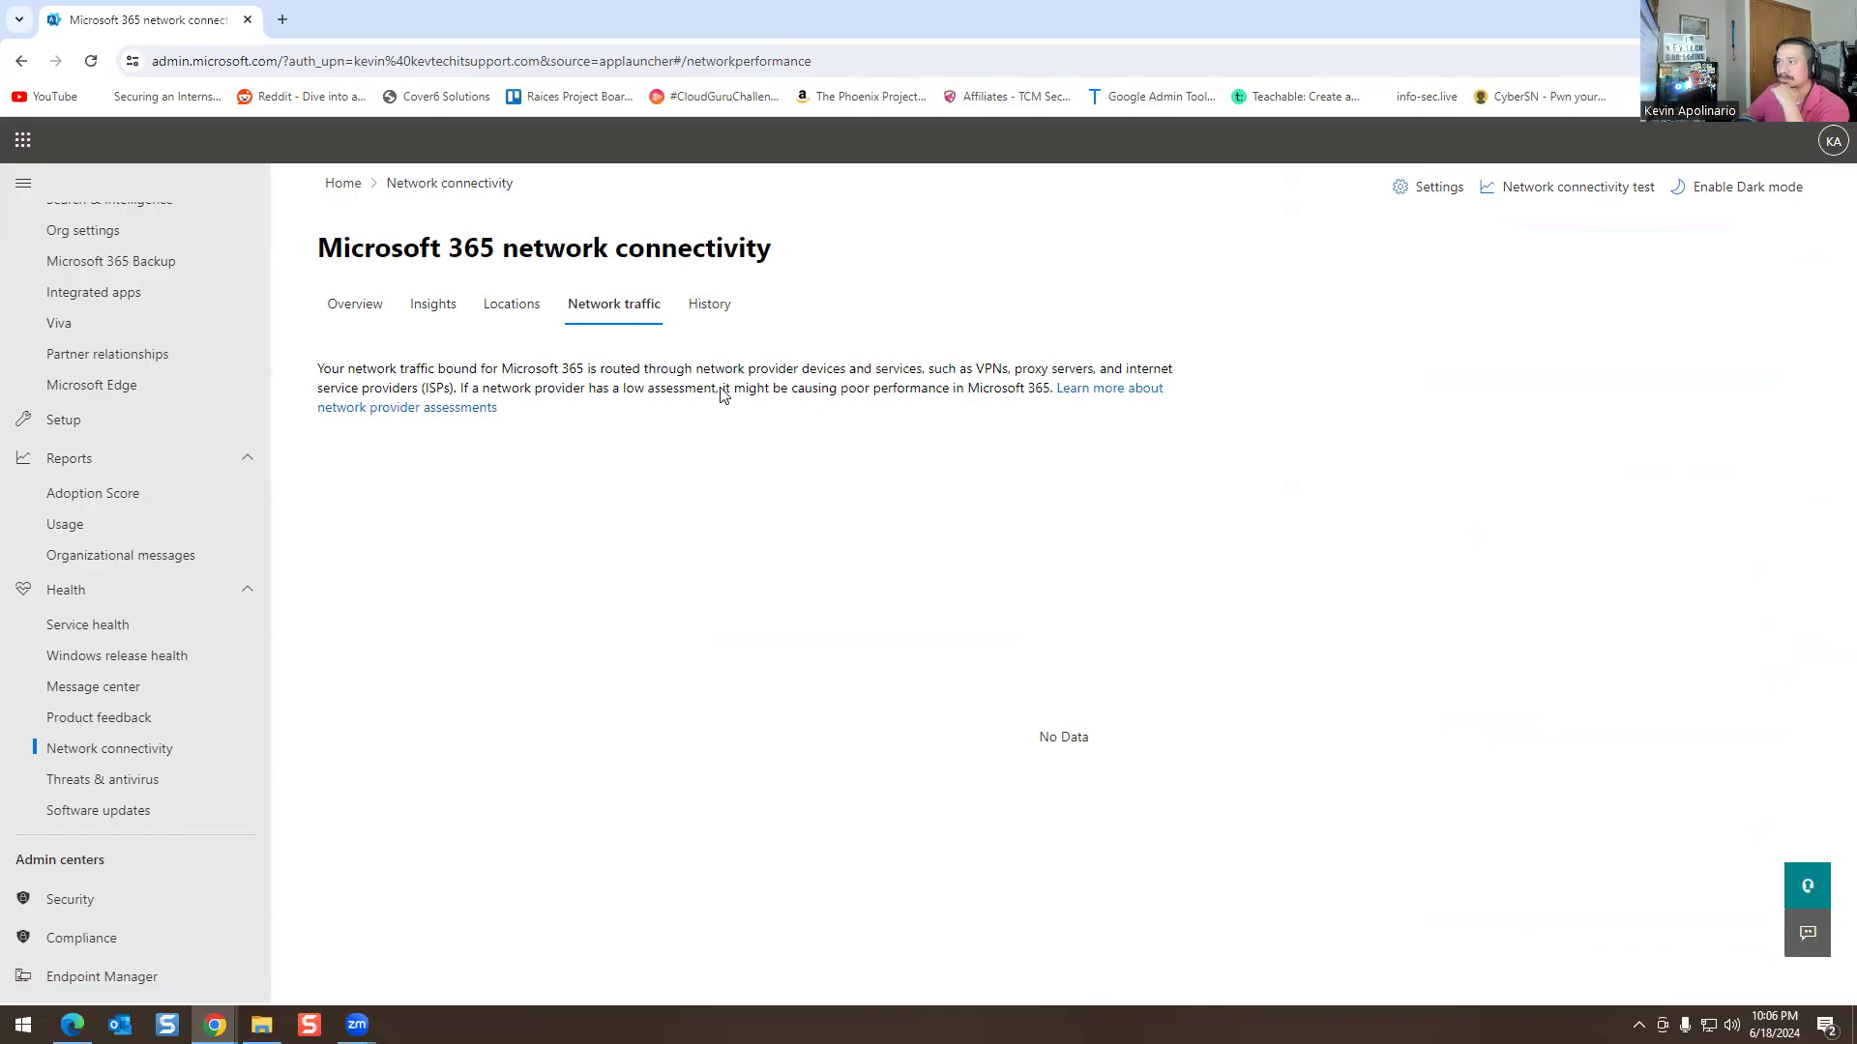
left_click(689, 308)
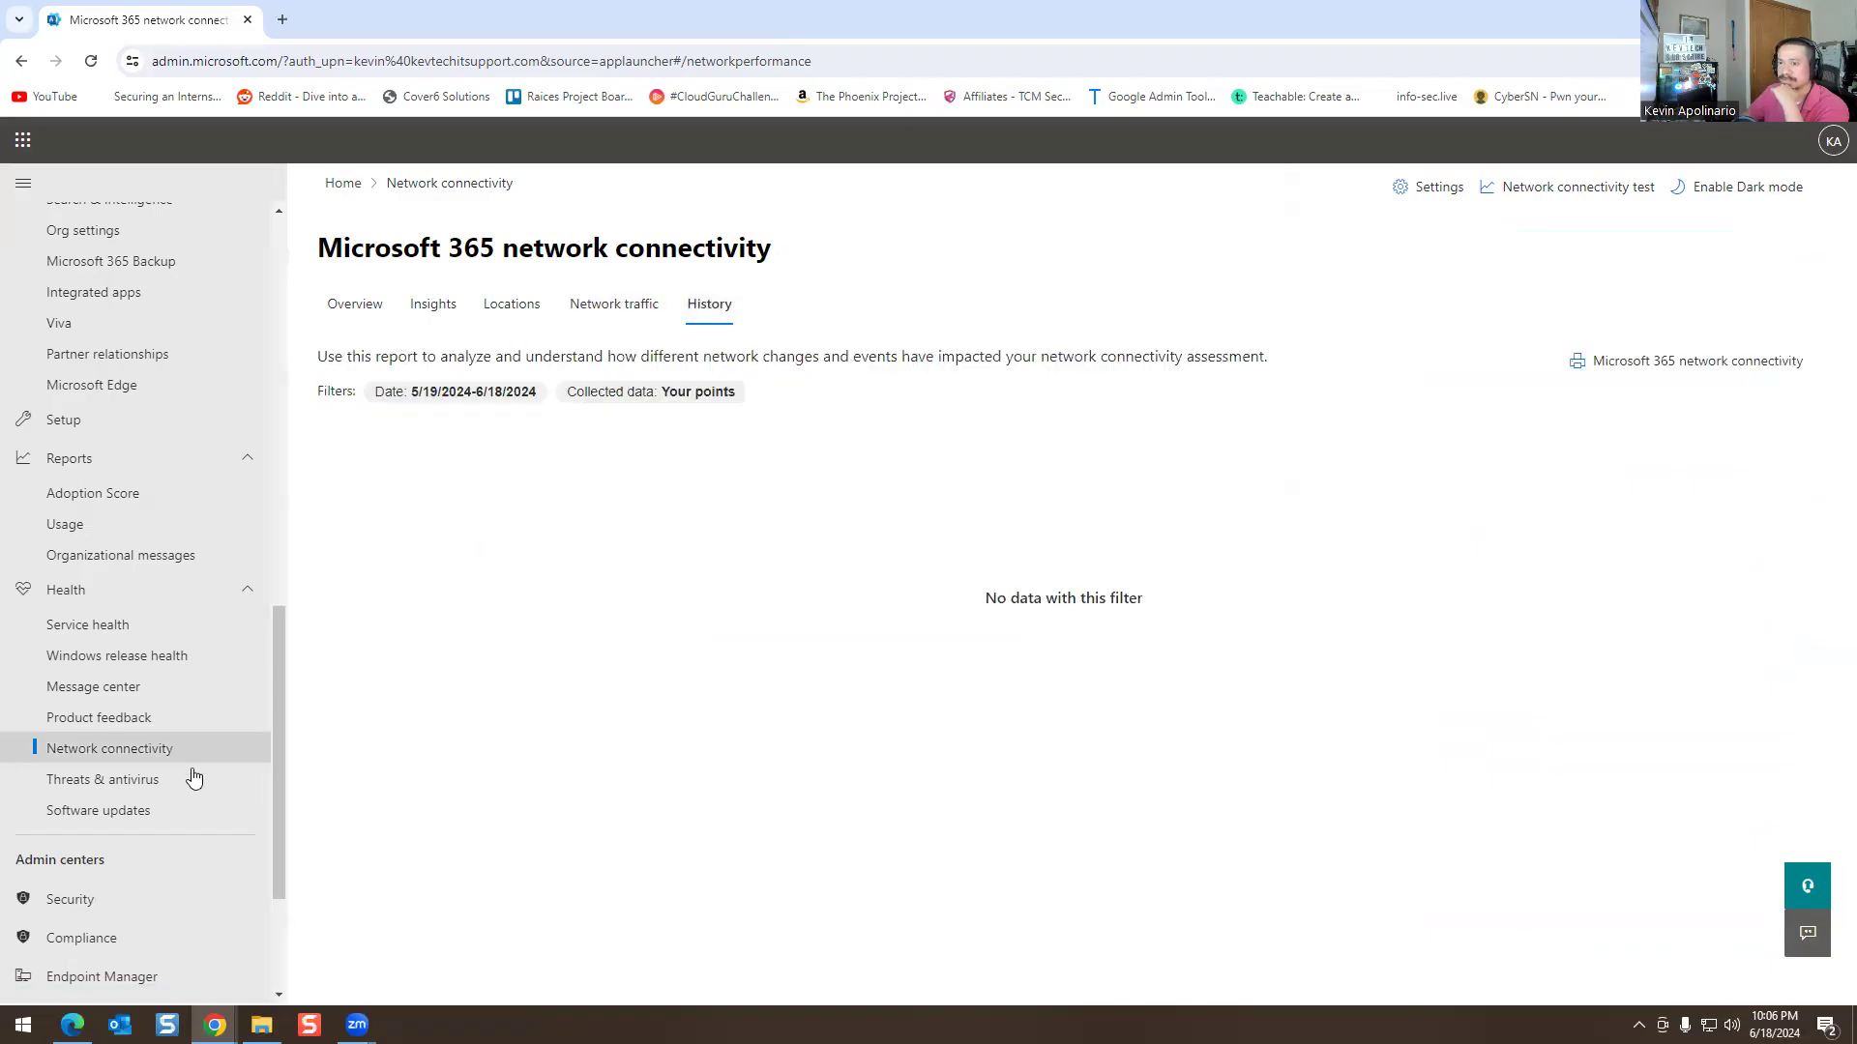
left_click(152, 779)
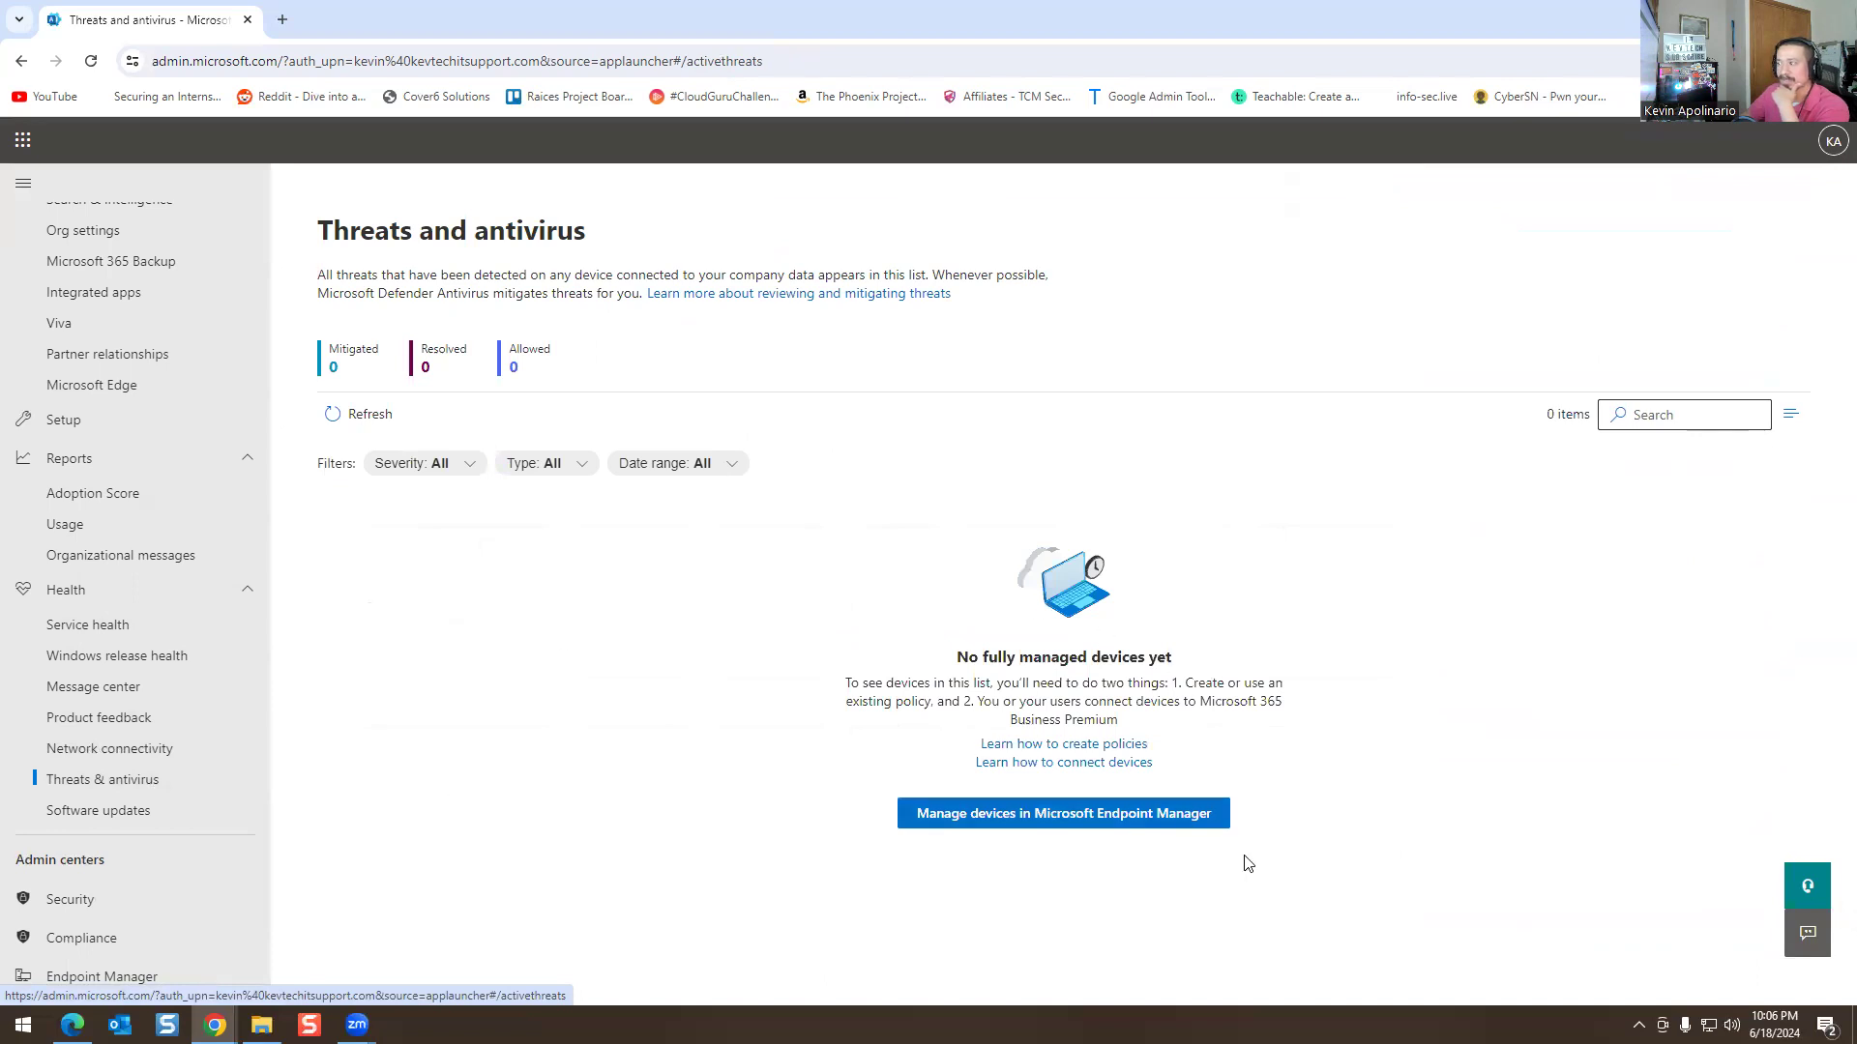
Go to the Software updates page under Health, which reports 4 security vulnerabilities
left_click(120, 814)
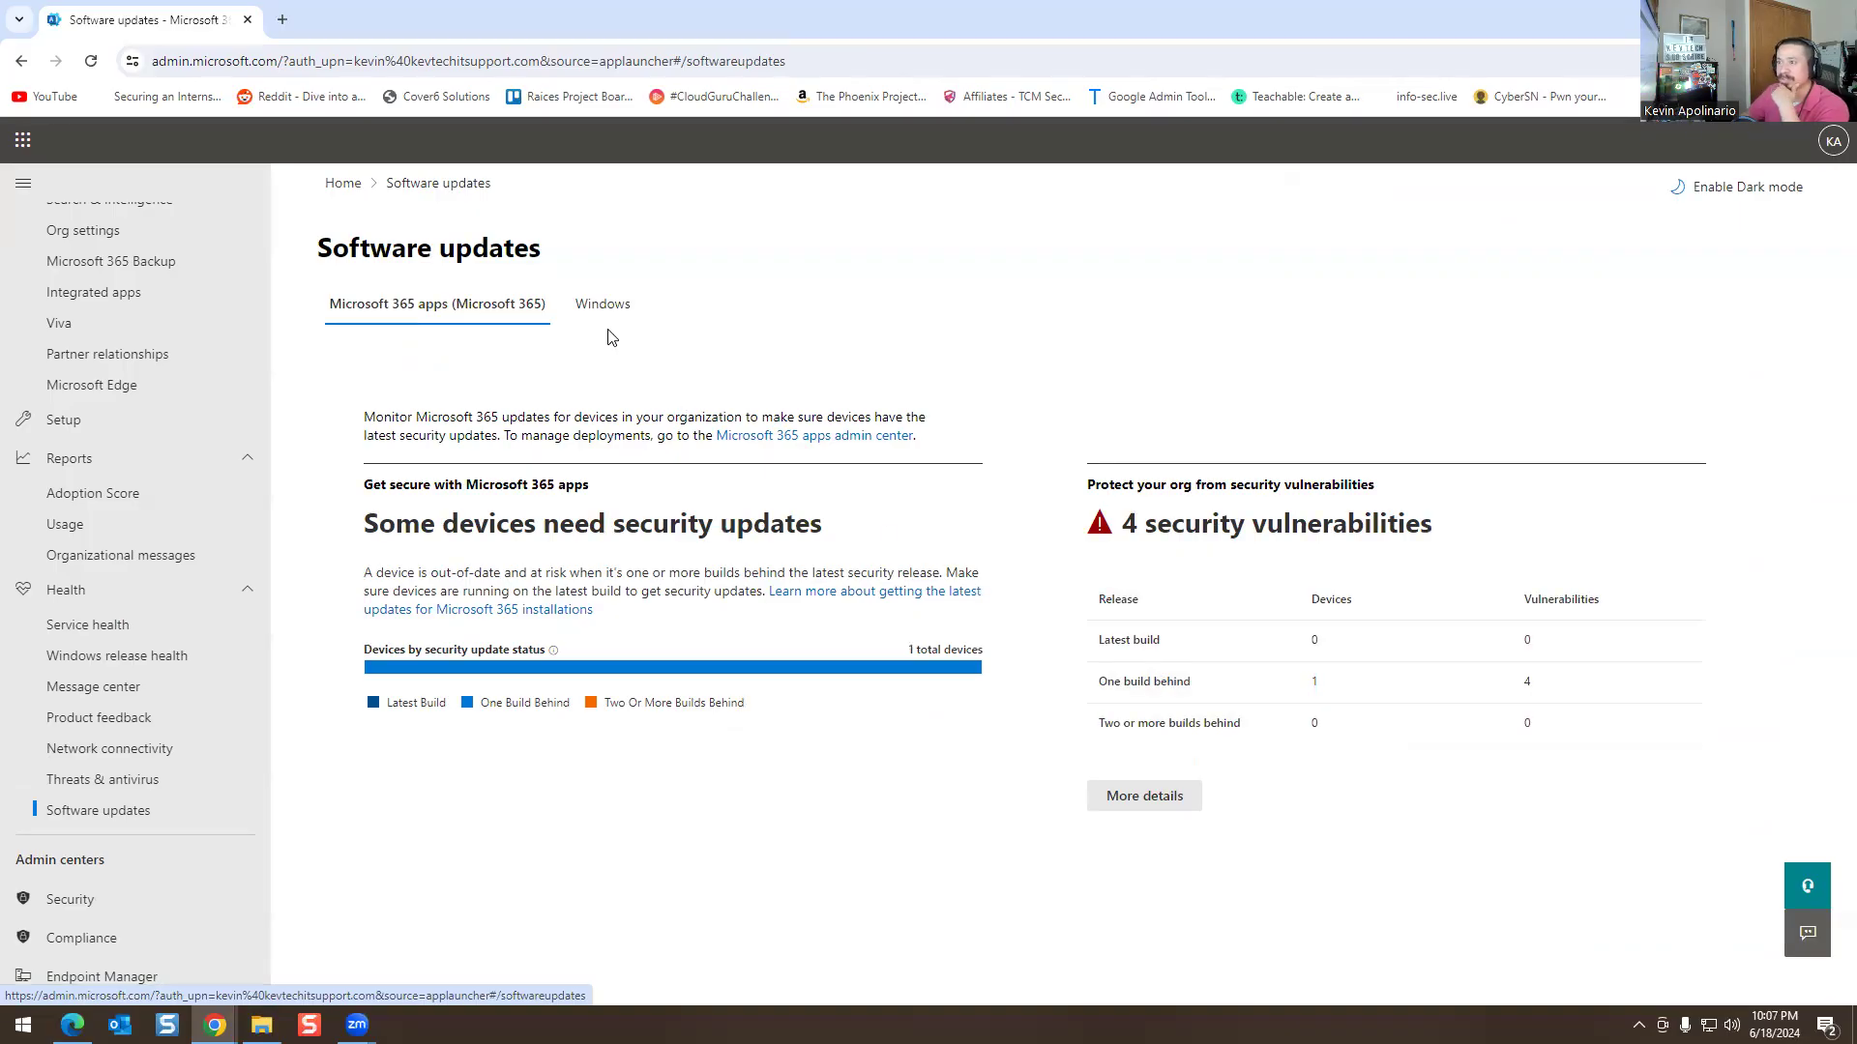
Check the Windows tab, then show Microsoft 365 apps build 17628.20110 details: 4 vulnerabilities on 1 device
left_click(1144, 796)
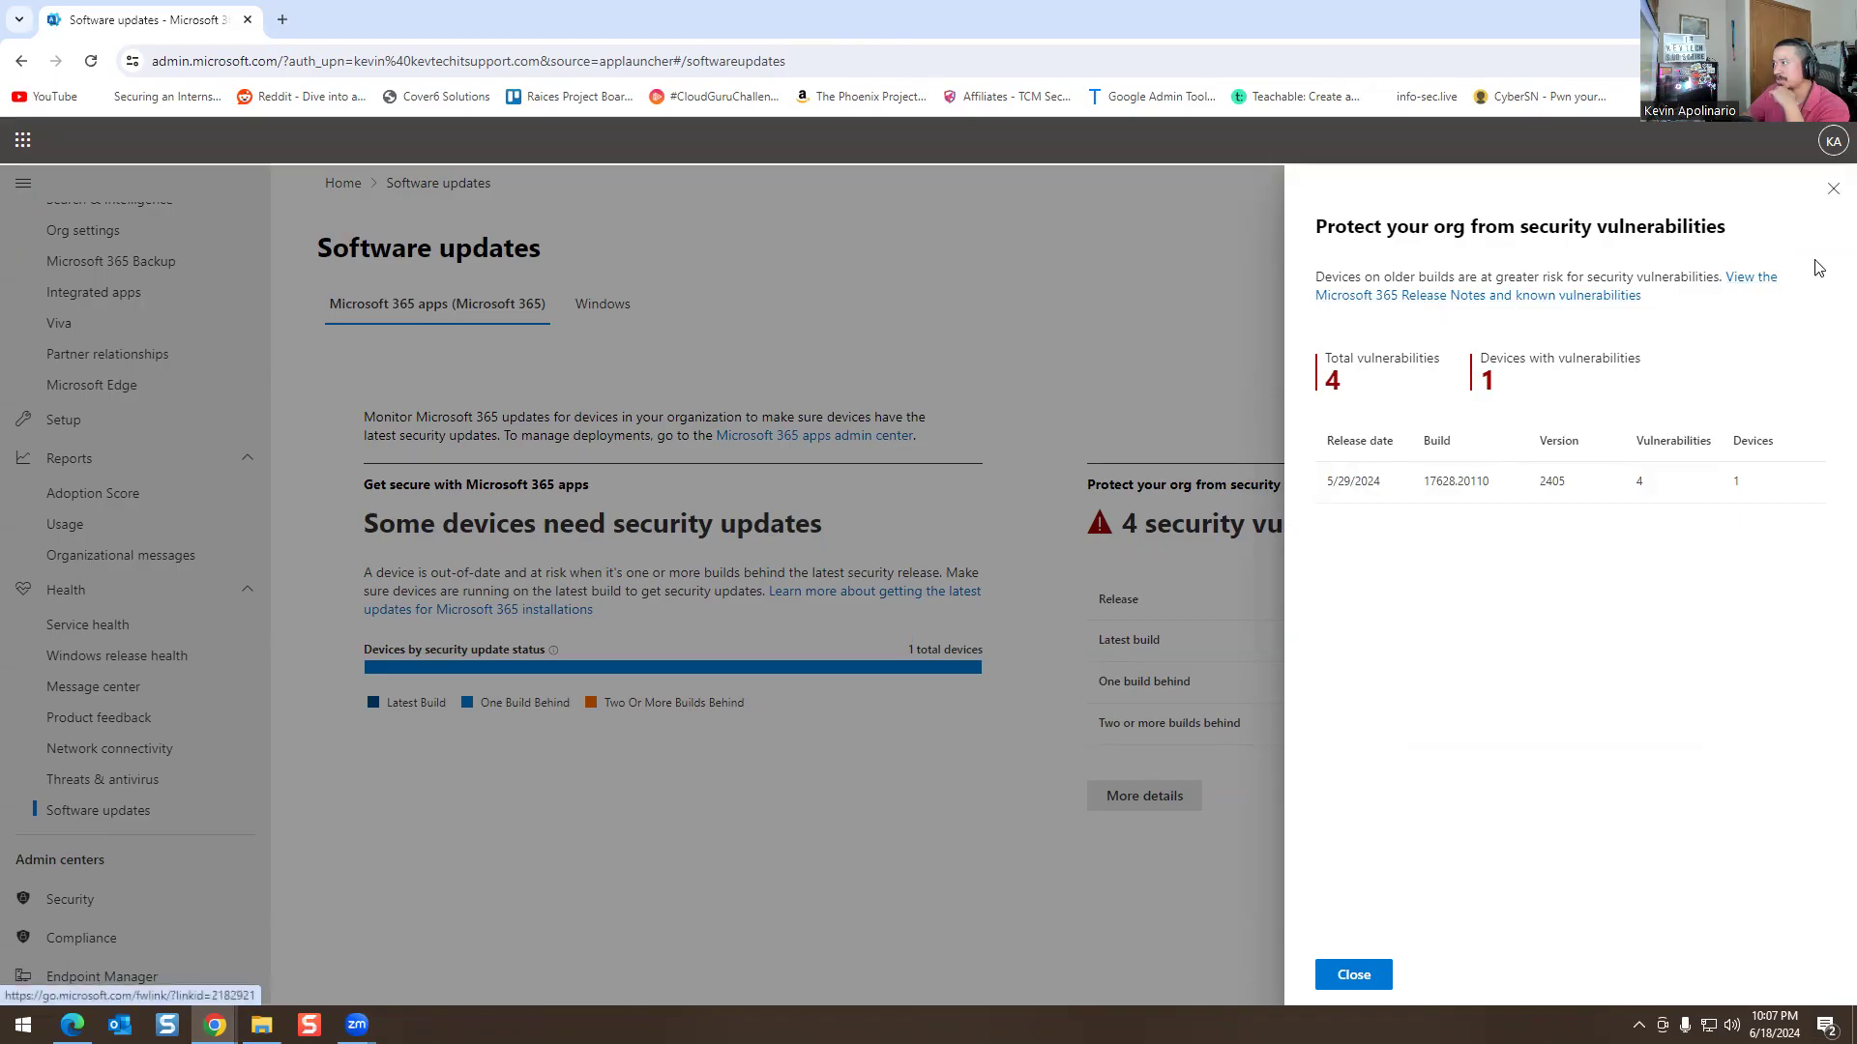
left_click(1832, 189)
left_click(580, 313)
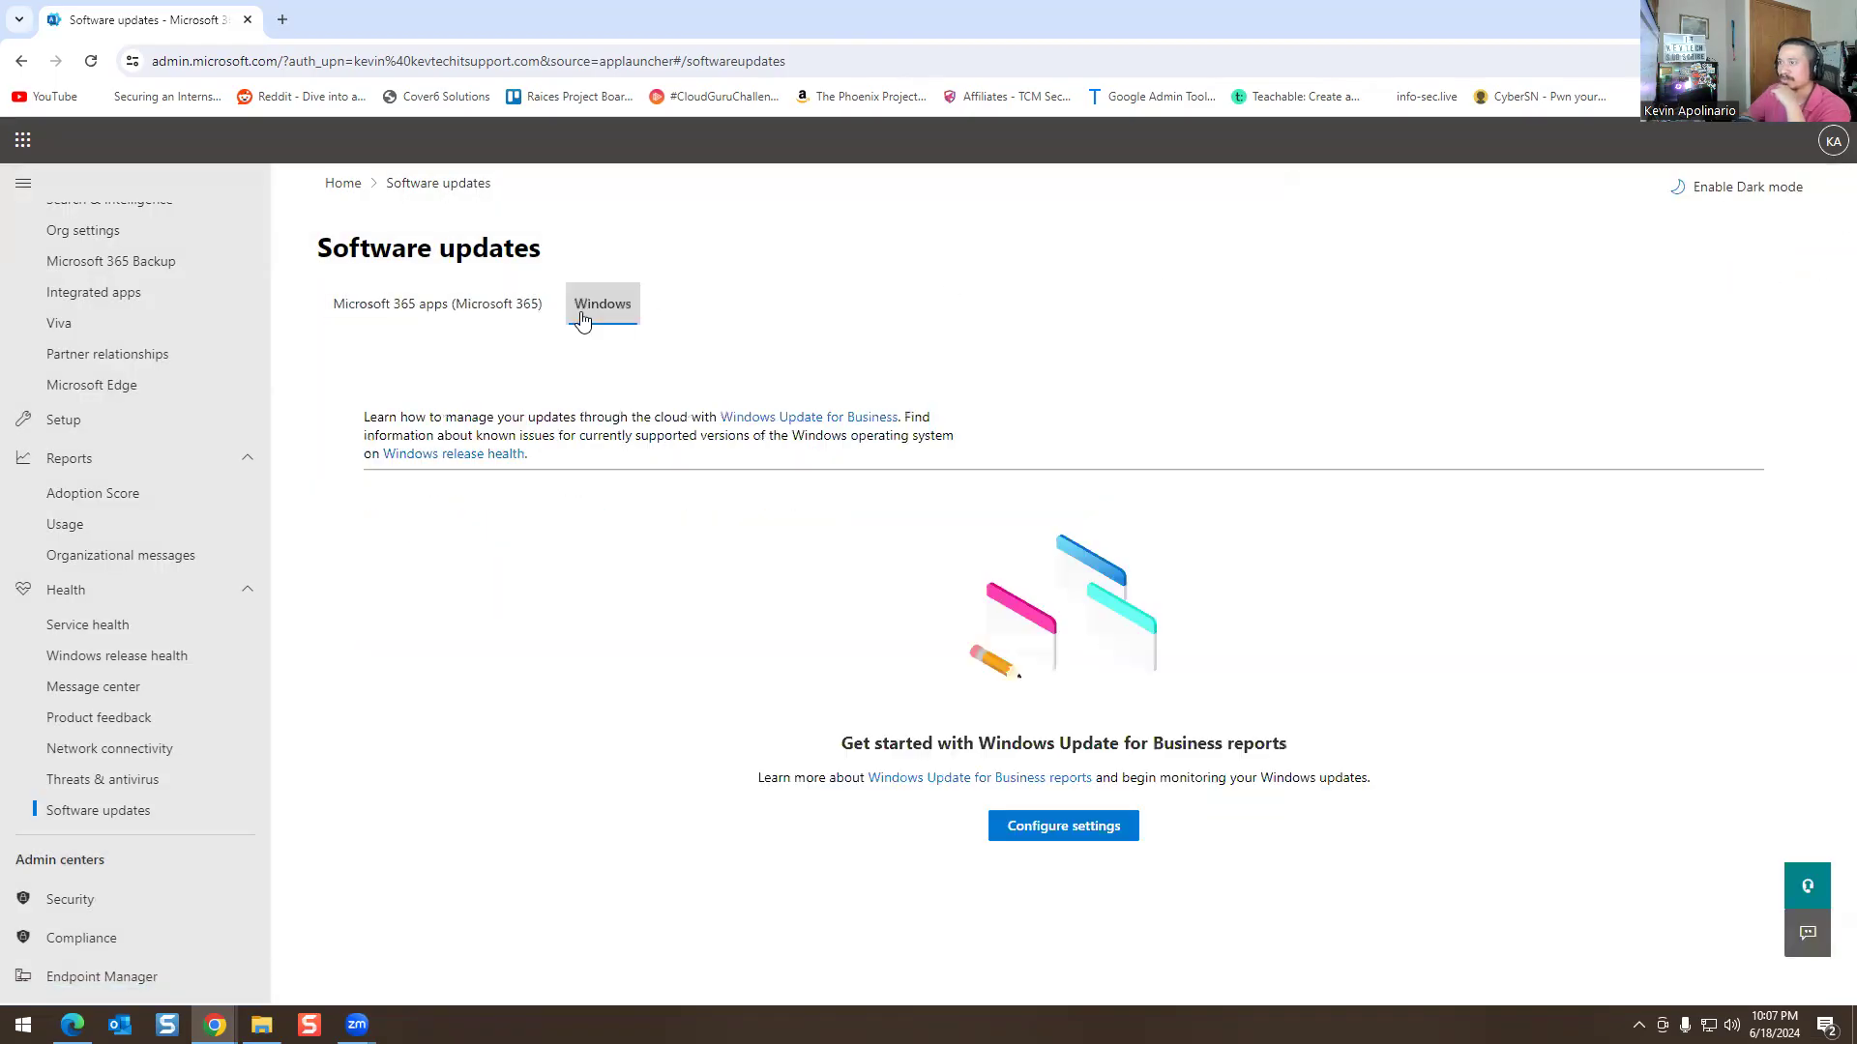
left_click(480, 321)
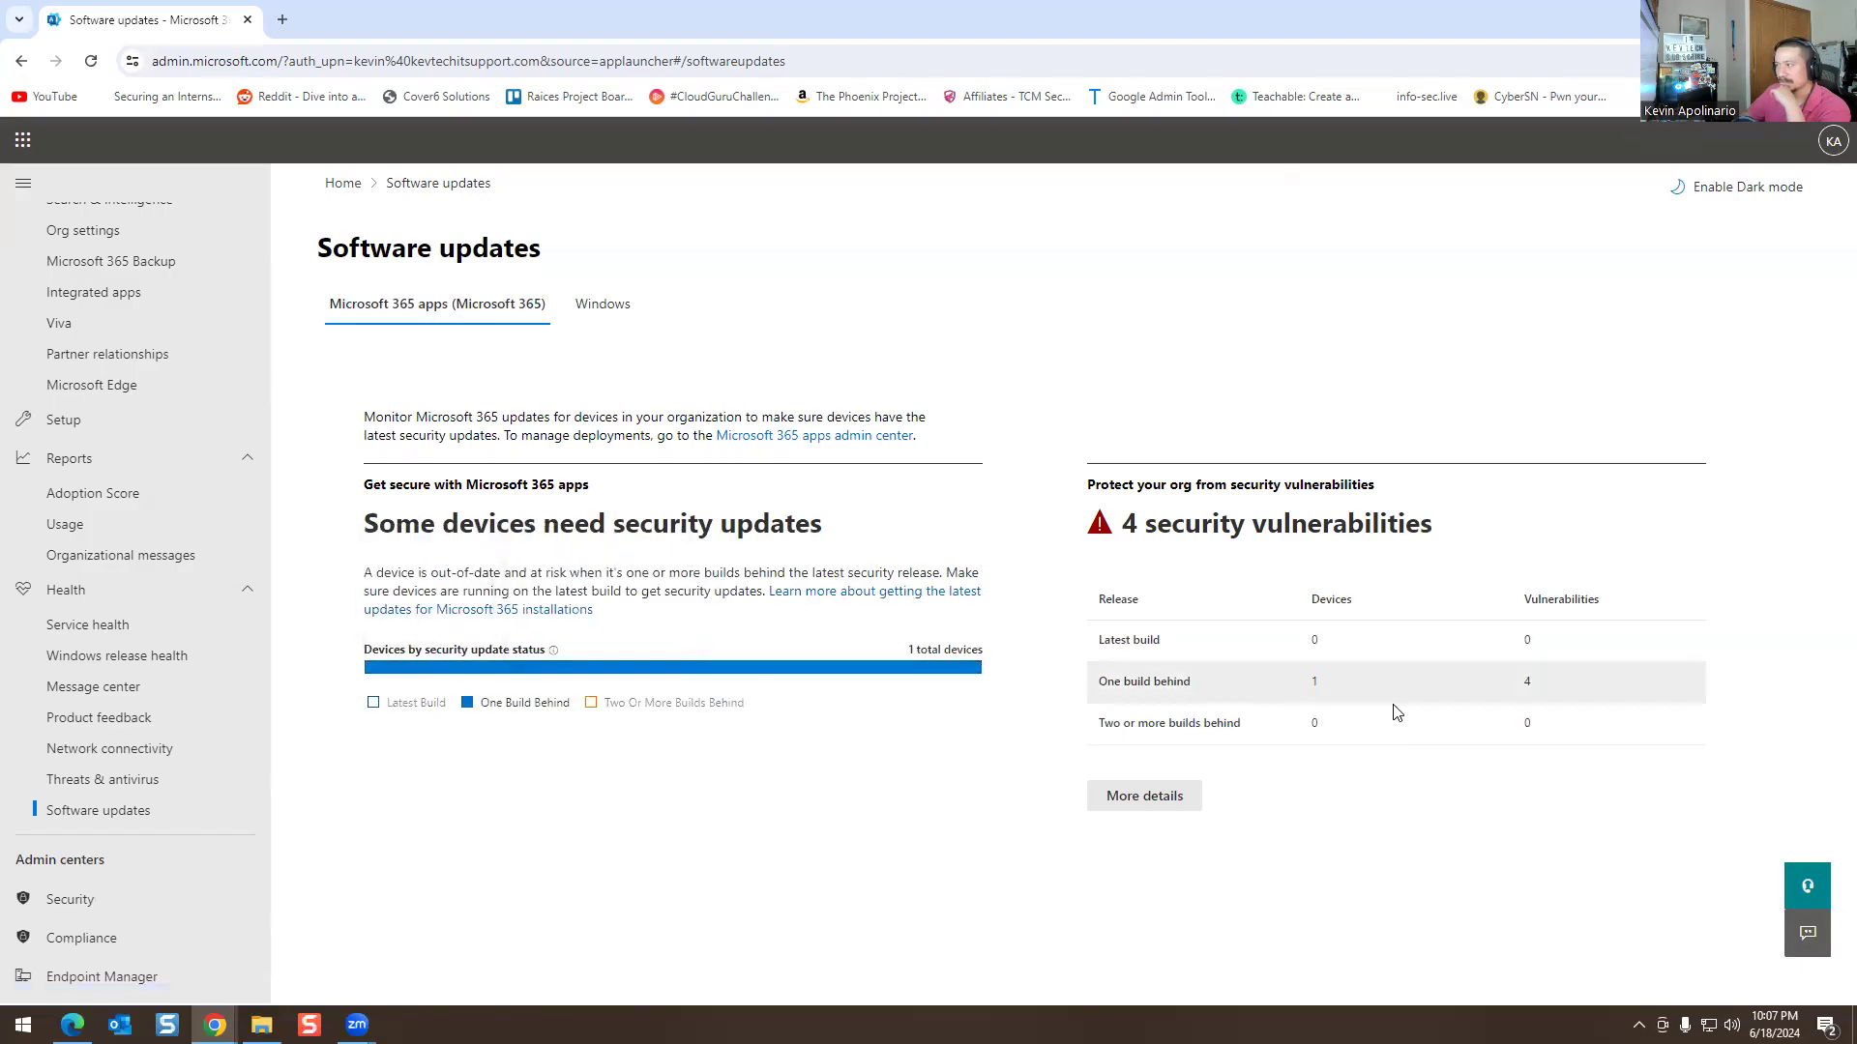
left_click(1127, 798)
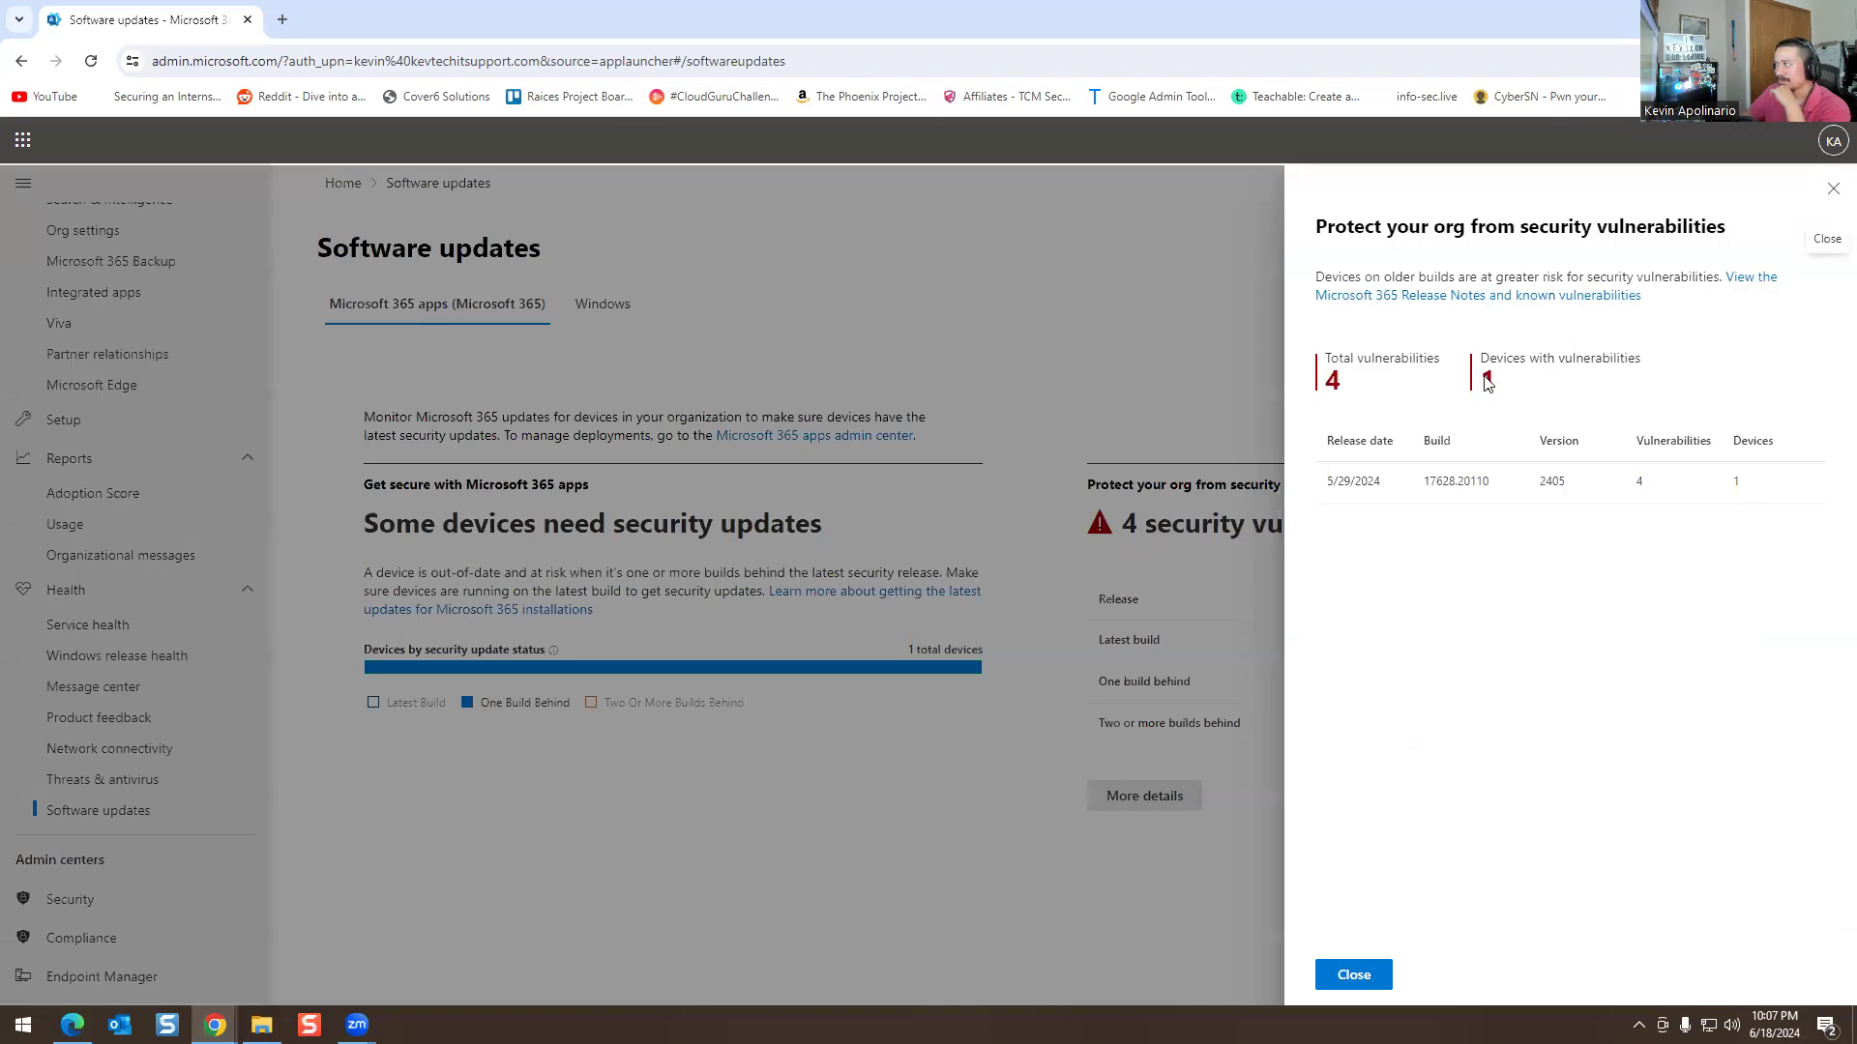